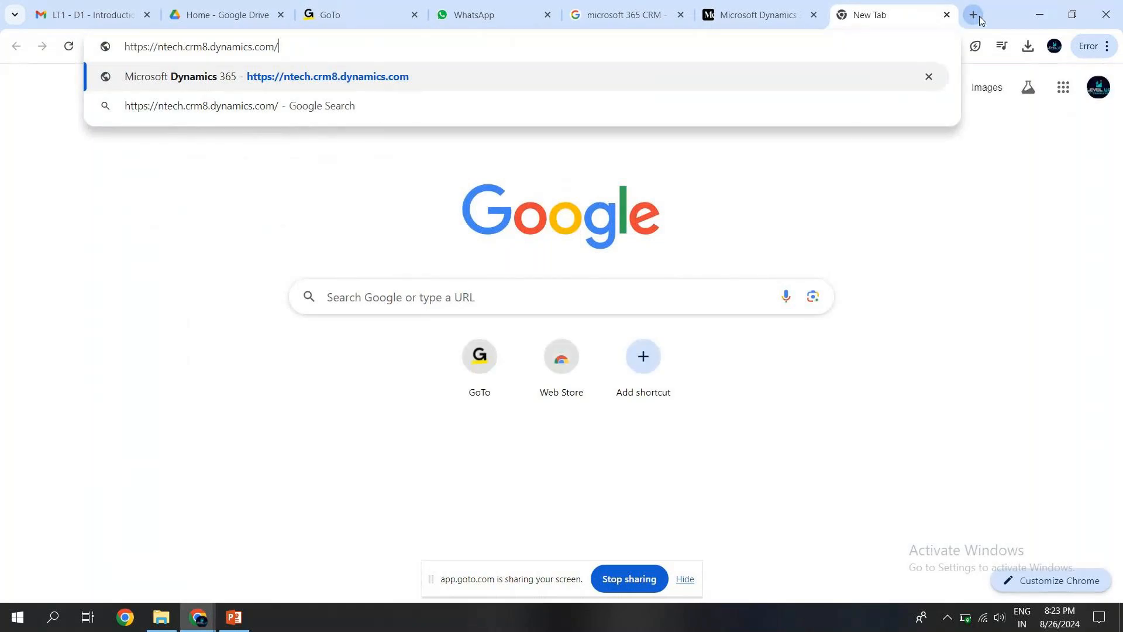
double_click(164, 51)
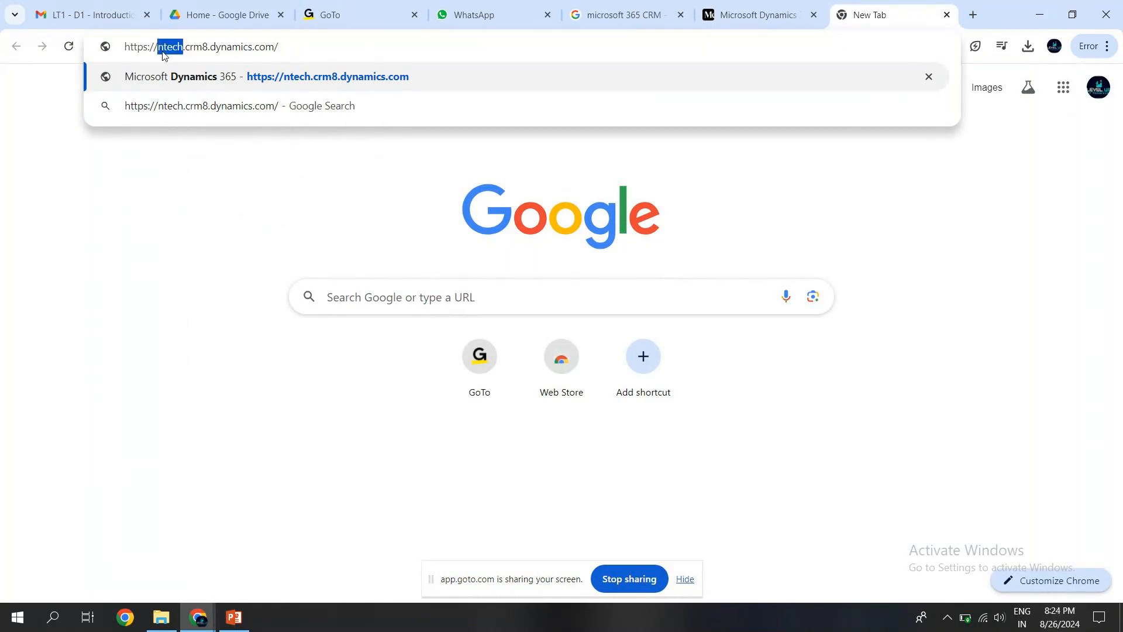
click(191, 47)
double_click(191, 47)
double_click(197, 49)
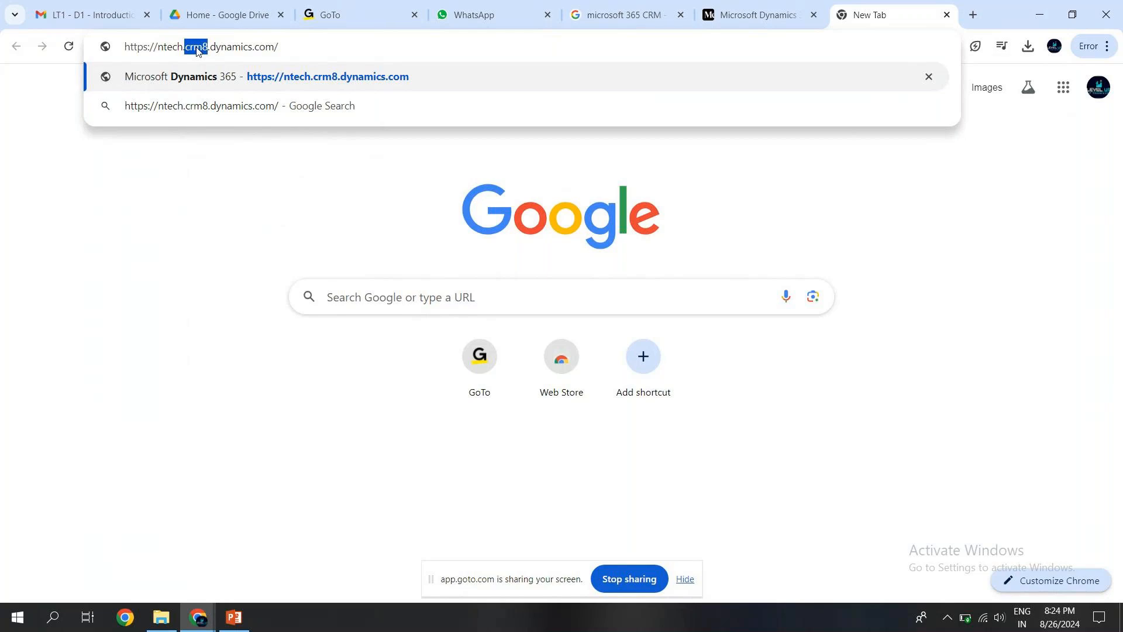
click(194, 48)
double_click(193, 48)
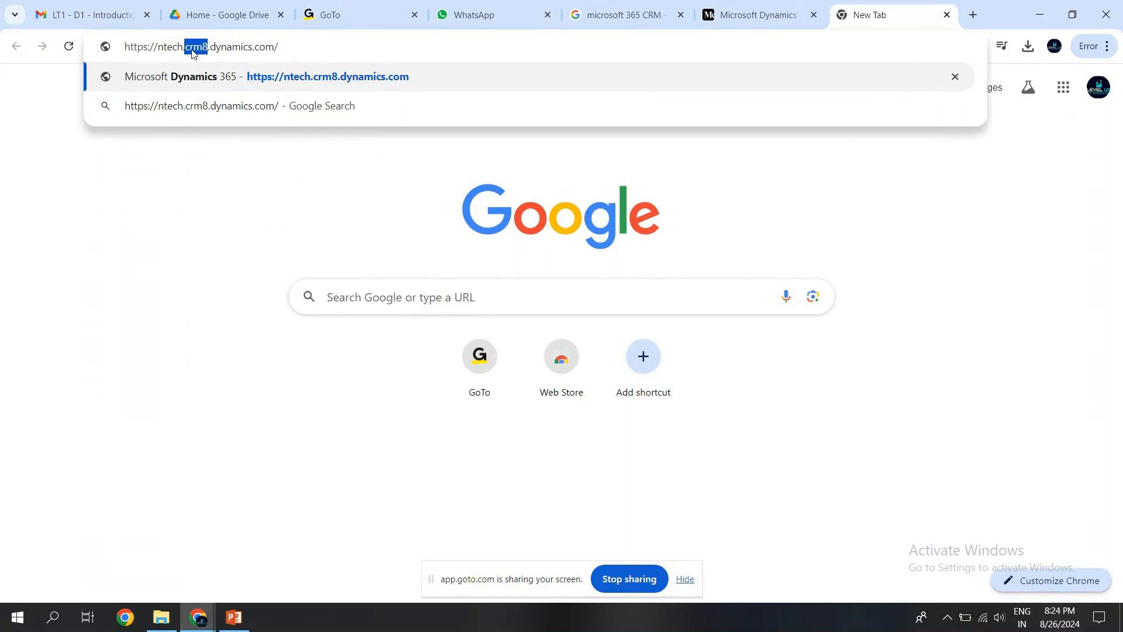
click(289, 52)
key(Return)
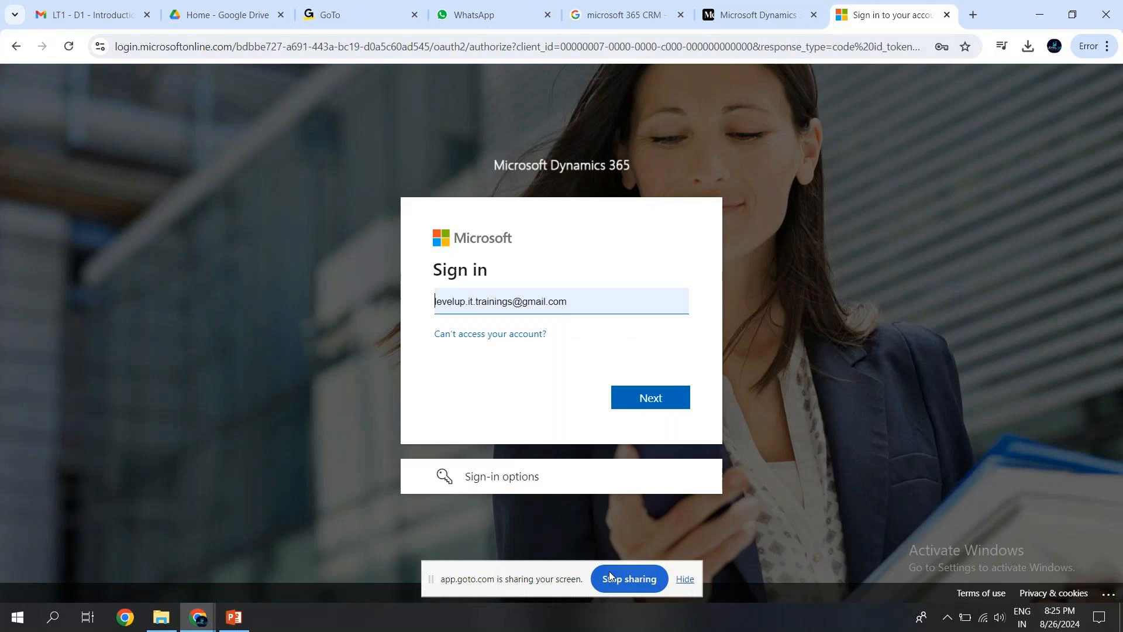
Replace the prefilled sign-in address with the training account's onmicrosoft.com e-mail.
key(ctrl+a)
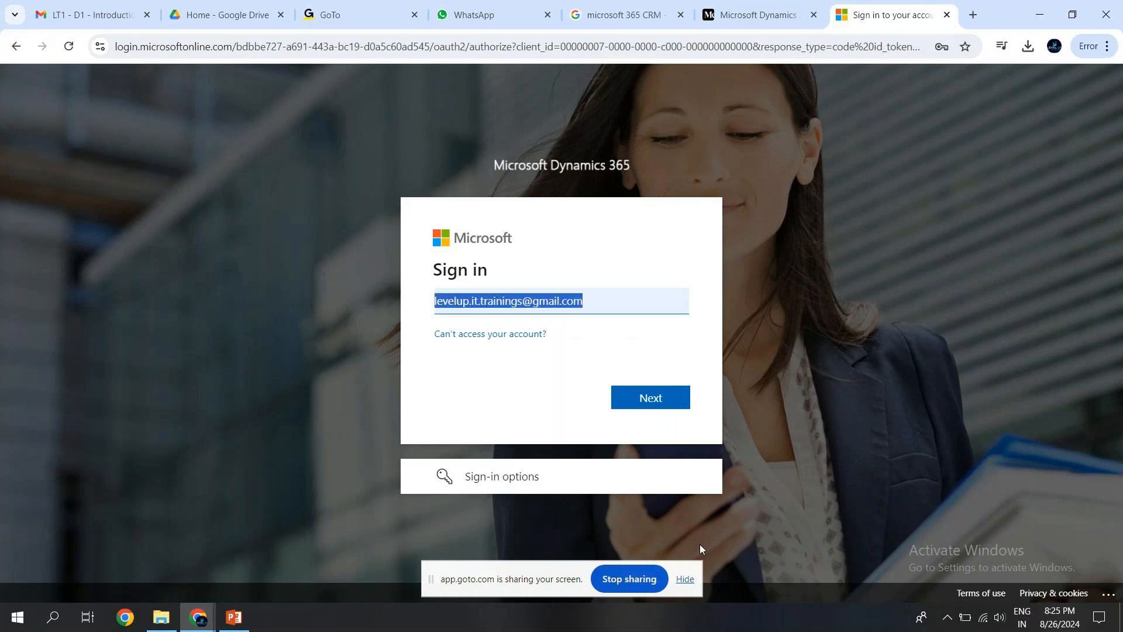
text(LEV)
key(BackSpace)
key(BackSpace)
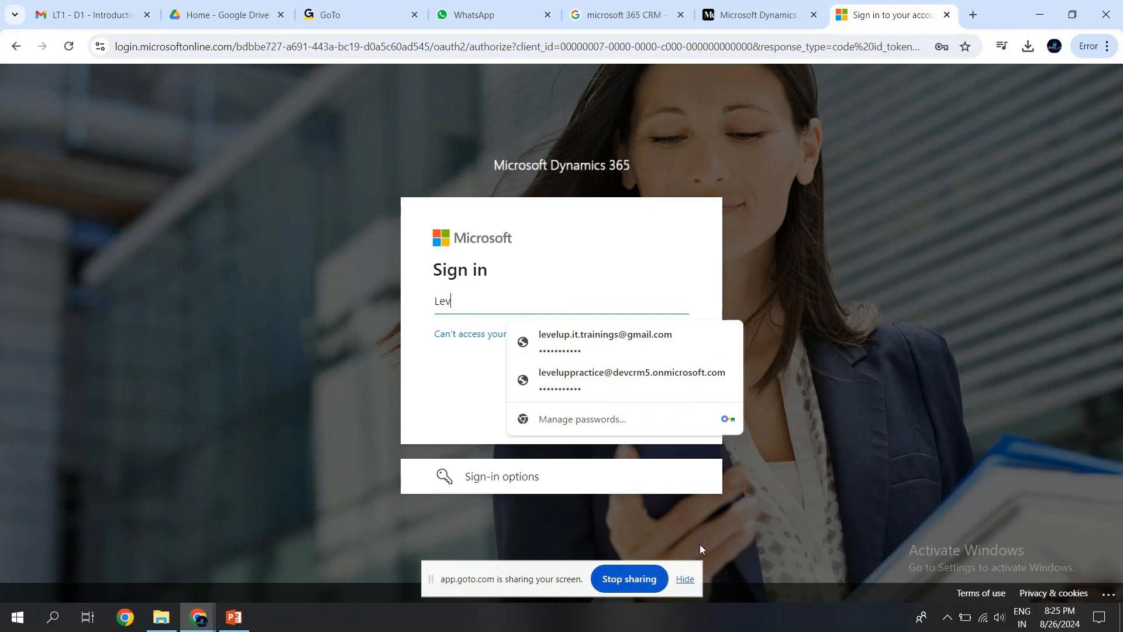
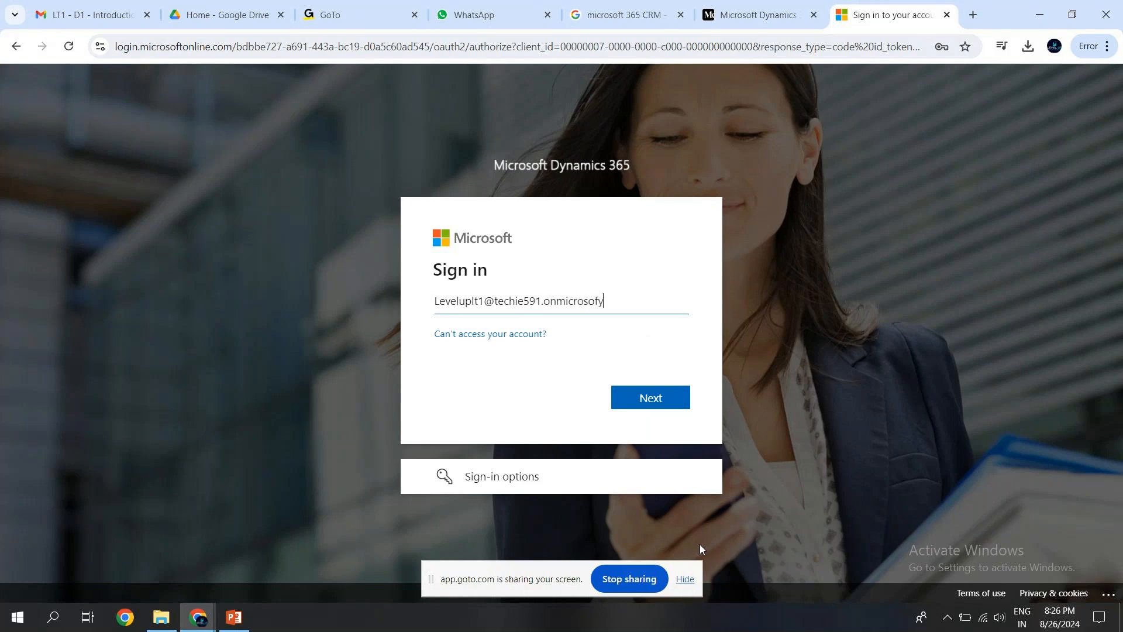
drag(486, 300, 631, 304)
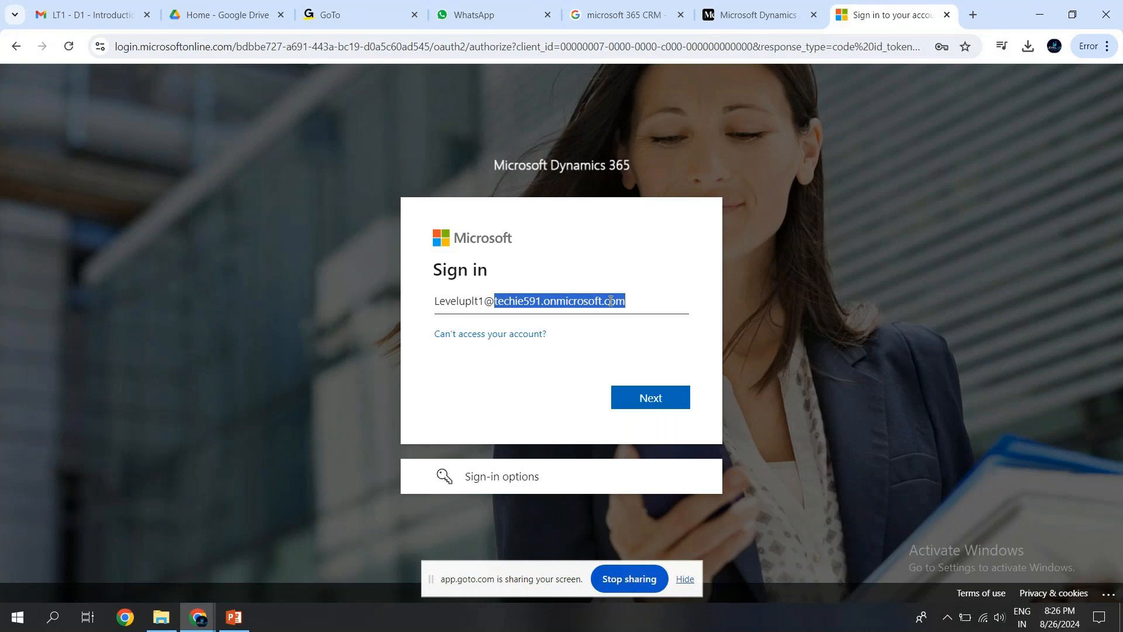
click(644, 304)
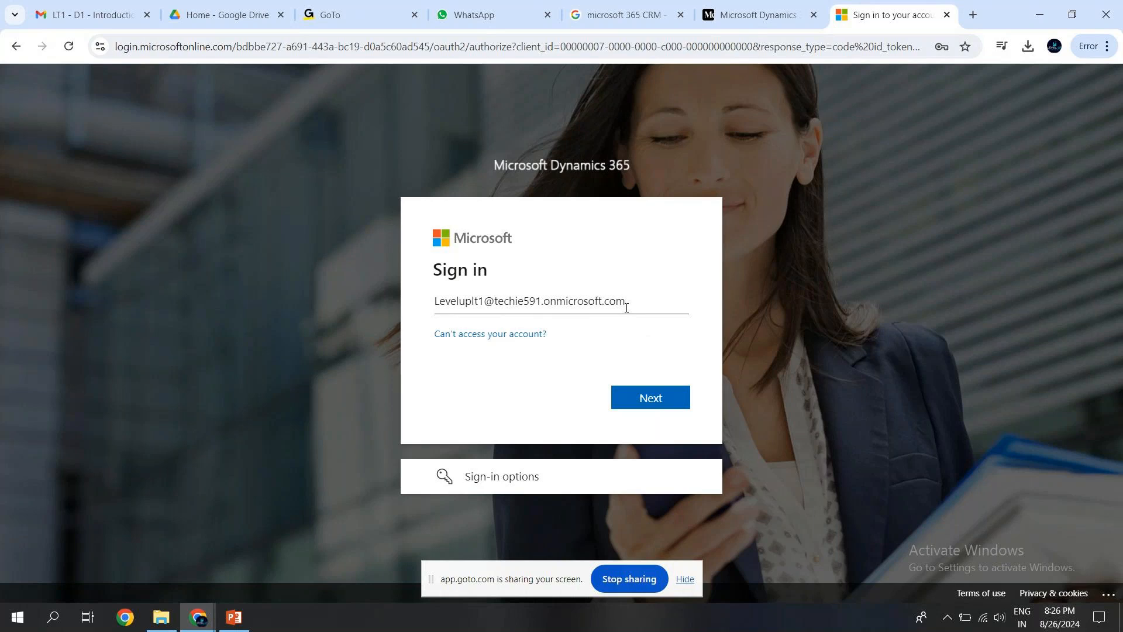
double_click(518, 301)
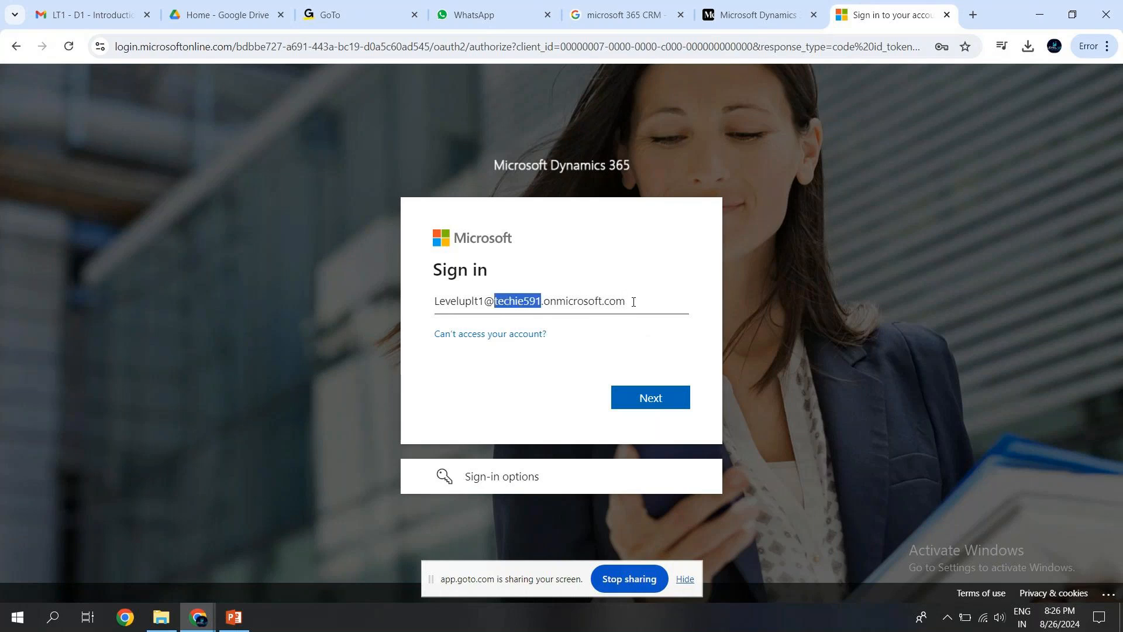
key(ctrl+a)
key(ctrl+c)
key(BackSpace)
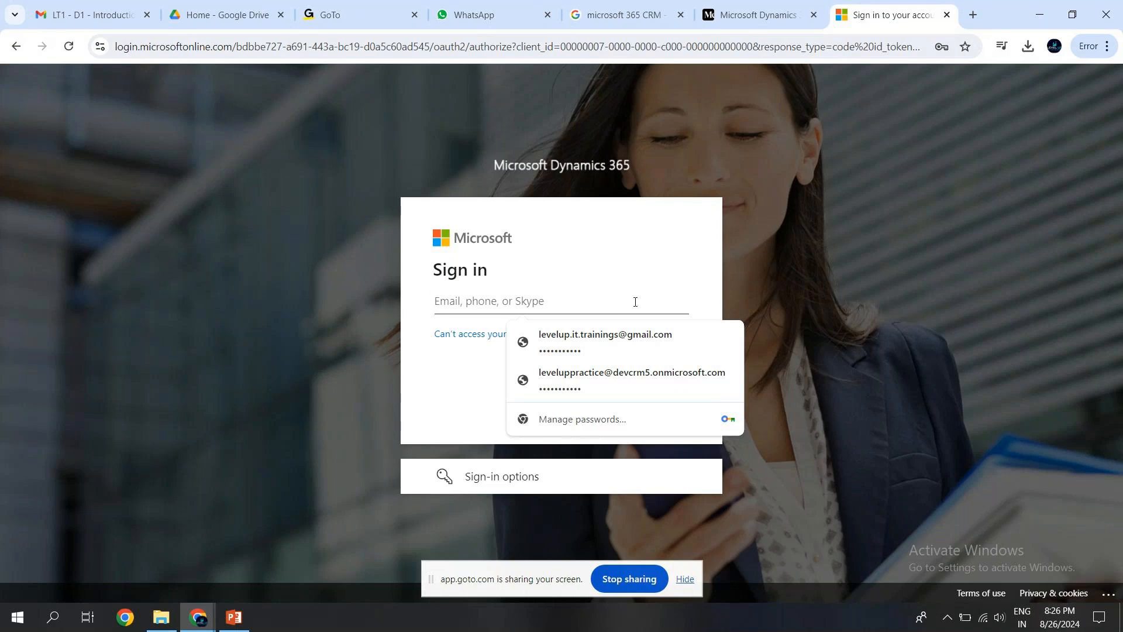
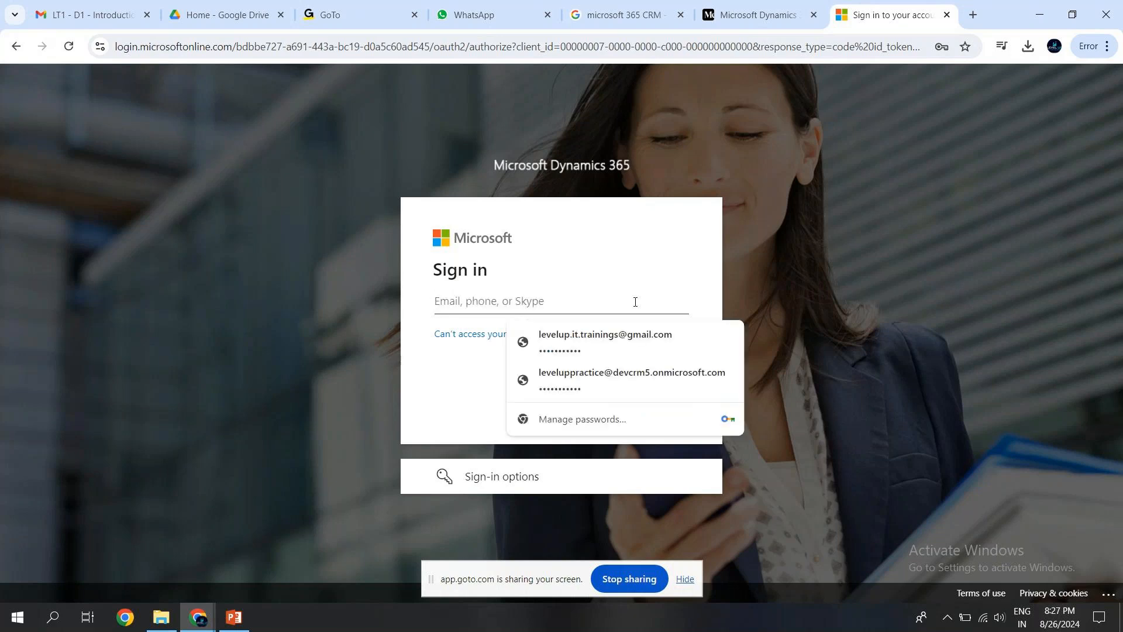
key(ctrl+v)
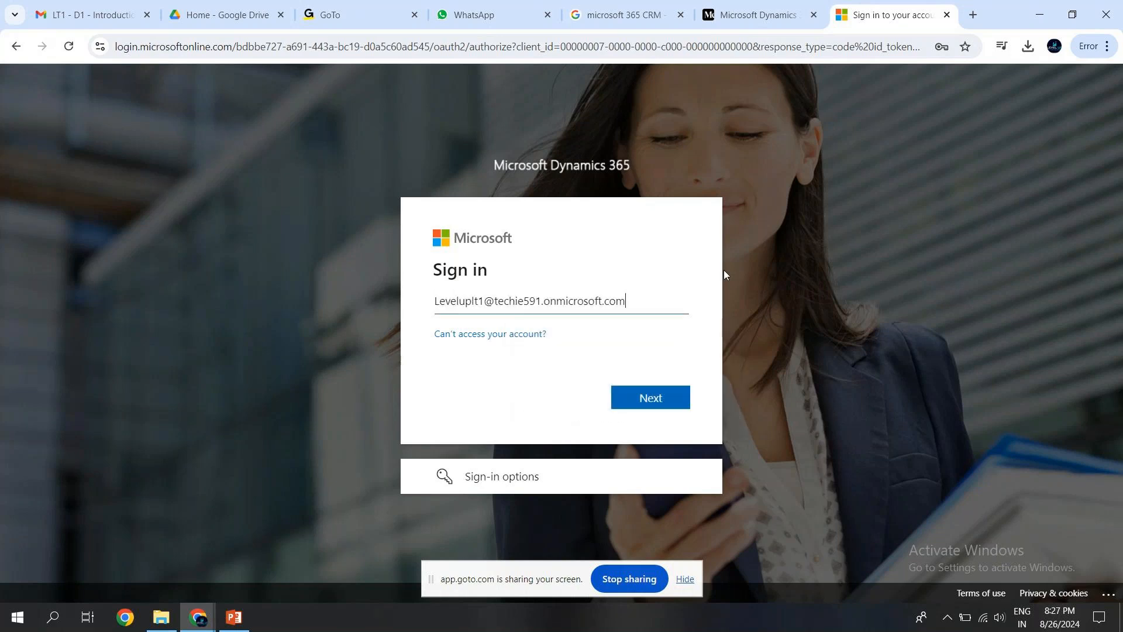
Submit the account e-mail, sign in with the account password and decline to have the browser save it.
drag(626, 301, 496, 296)
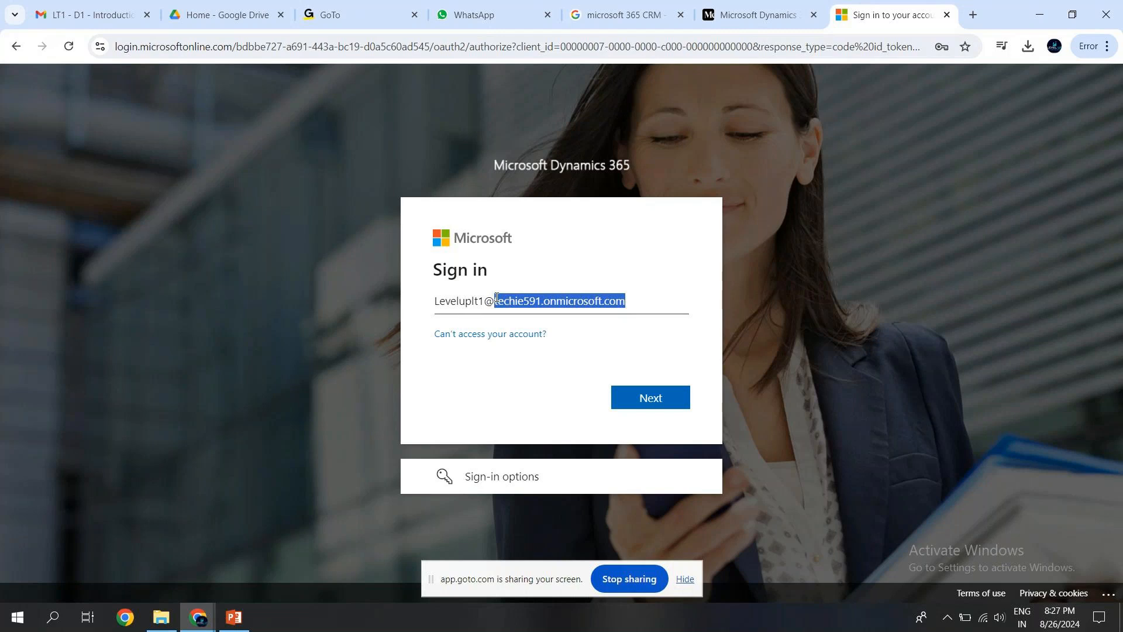
click(496, 299)
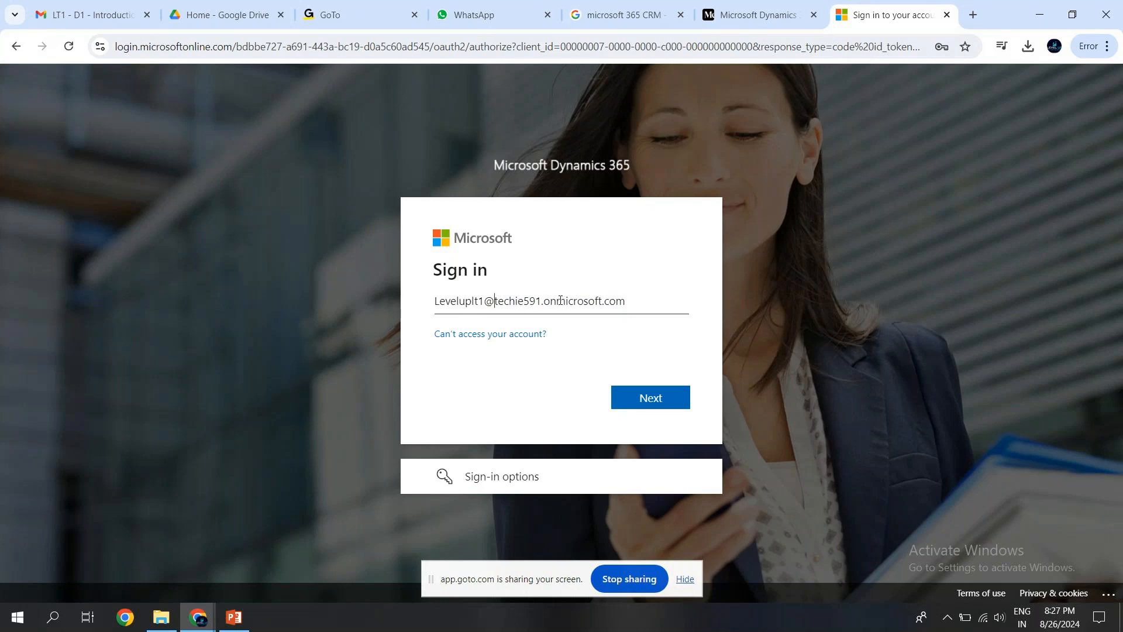
click(643, 397)
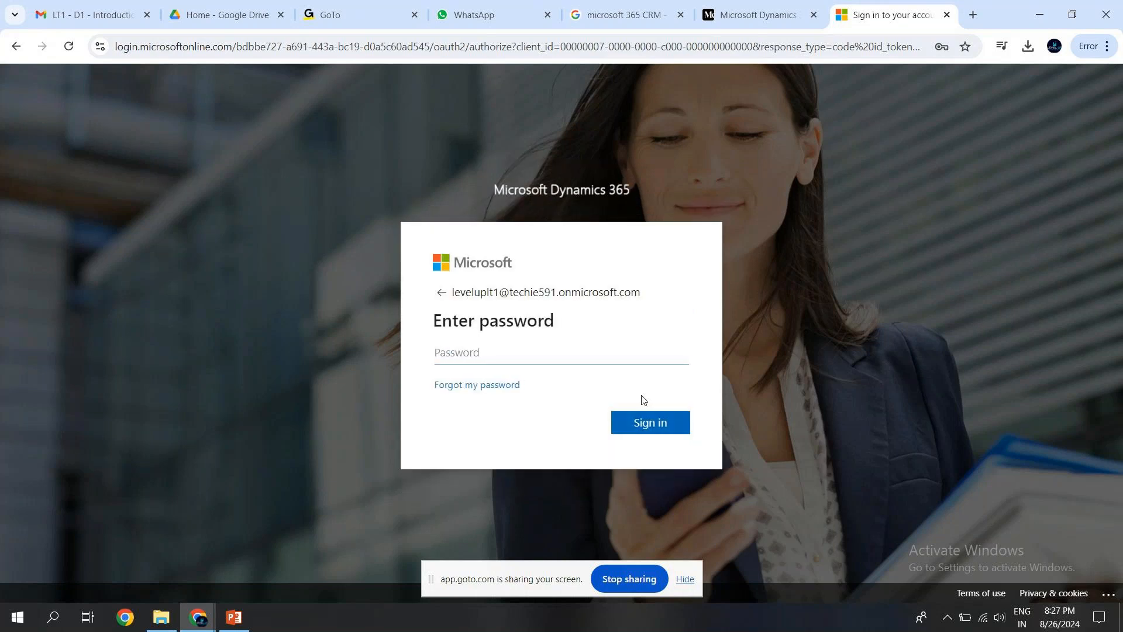
text(•••••••••••••)
click(651, 421)
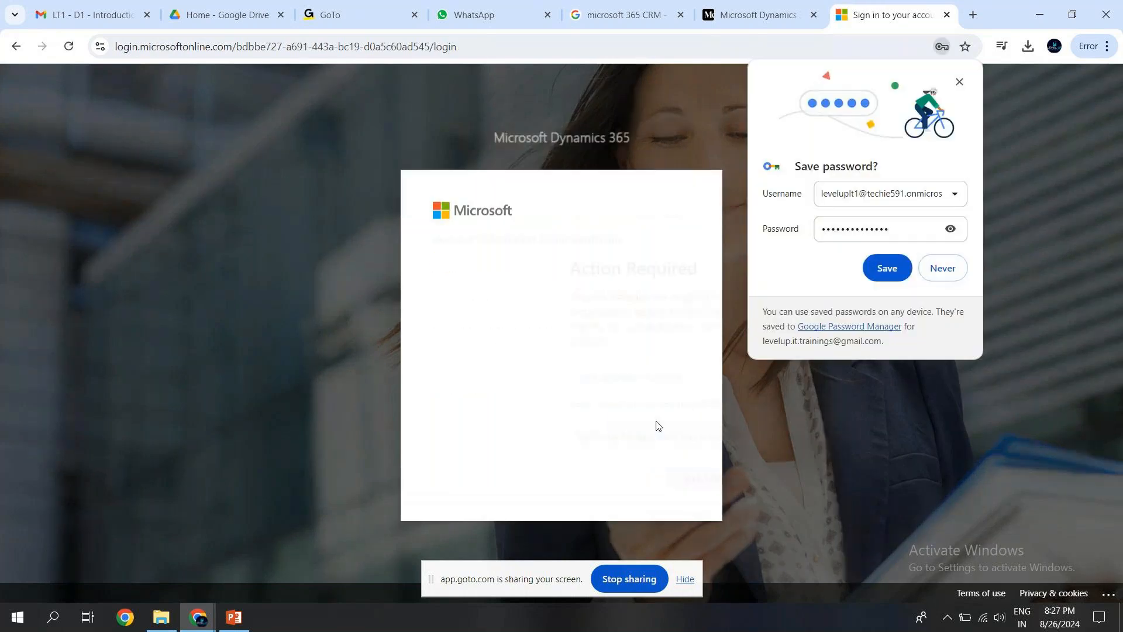
click(943, 268)
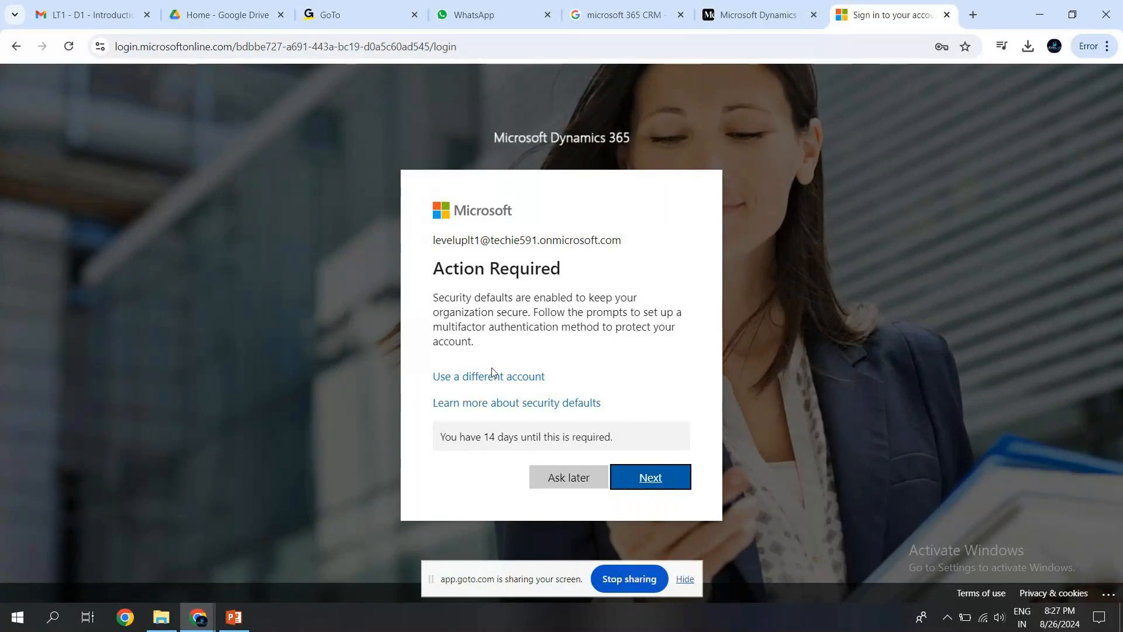
Postpone the multifactor authentication setup and choose to stay signed in without being shown that question again.
click(559, 475)
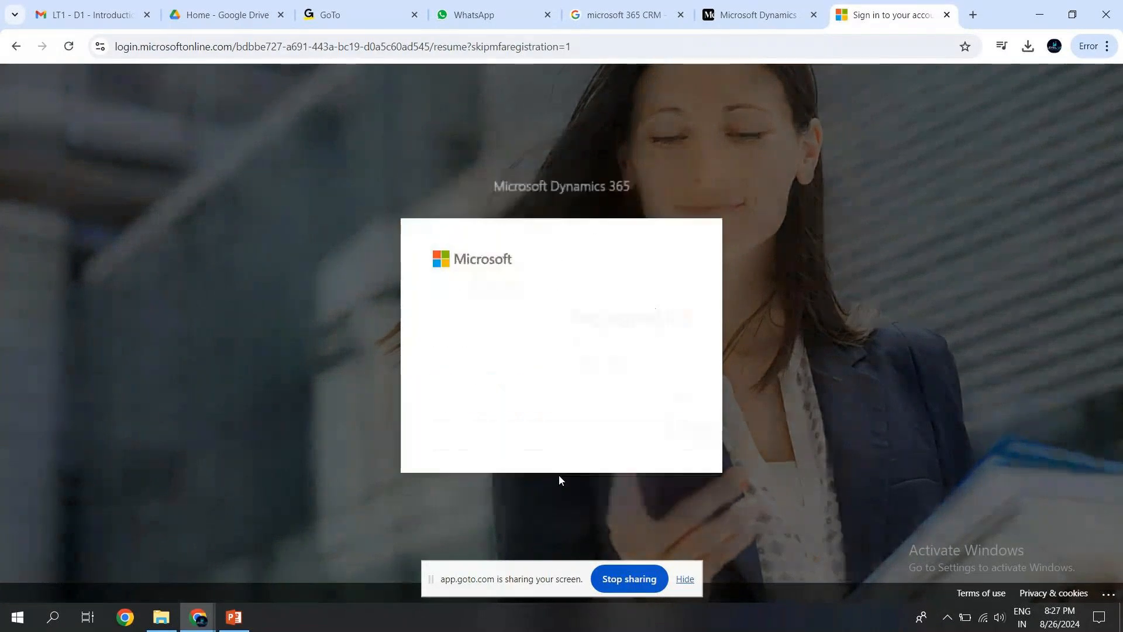
click(443, 393)
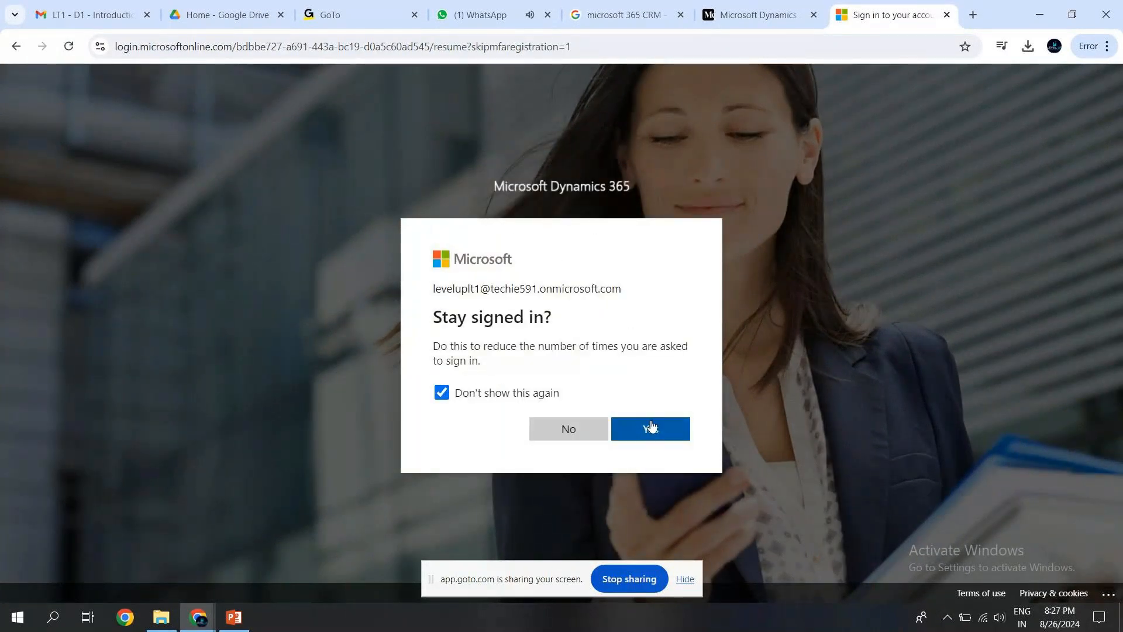
click(671, 432)
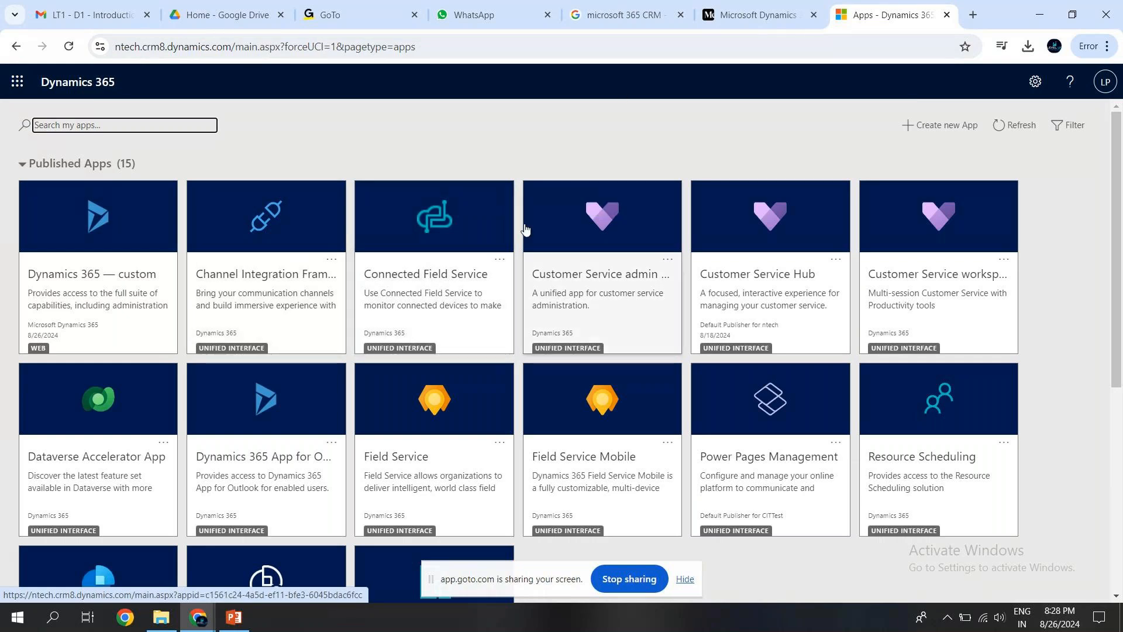
Open Advanced Settings, expand the list of Settings areas and compare this page with the Published Apps page.
click(1032, 91)
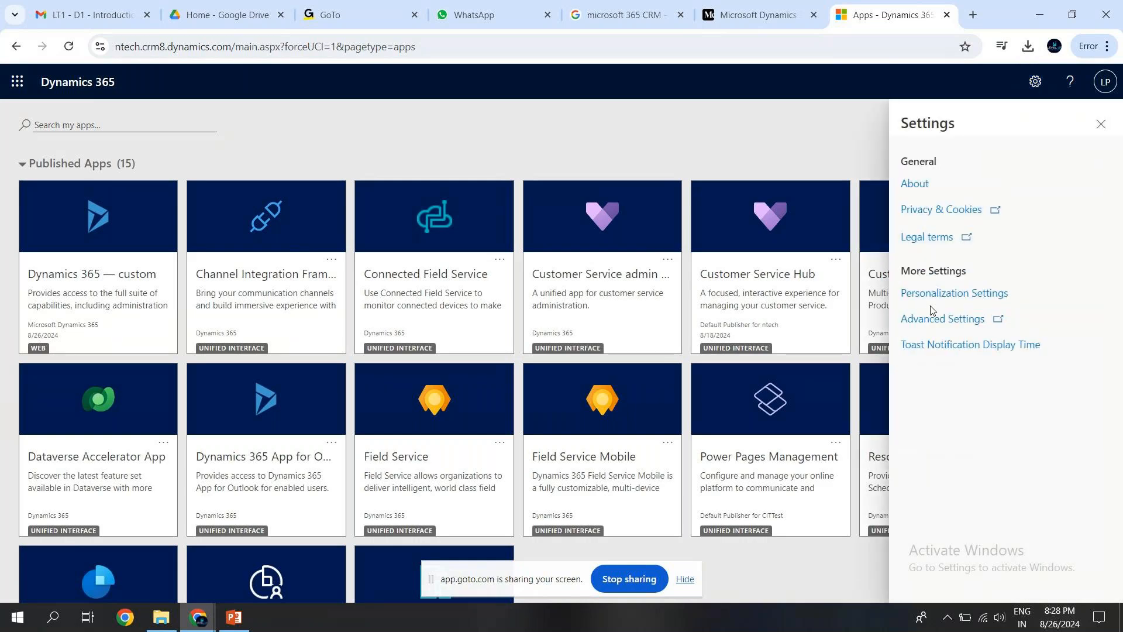
click(936, 318)
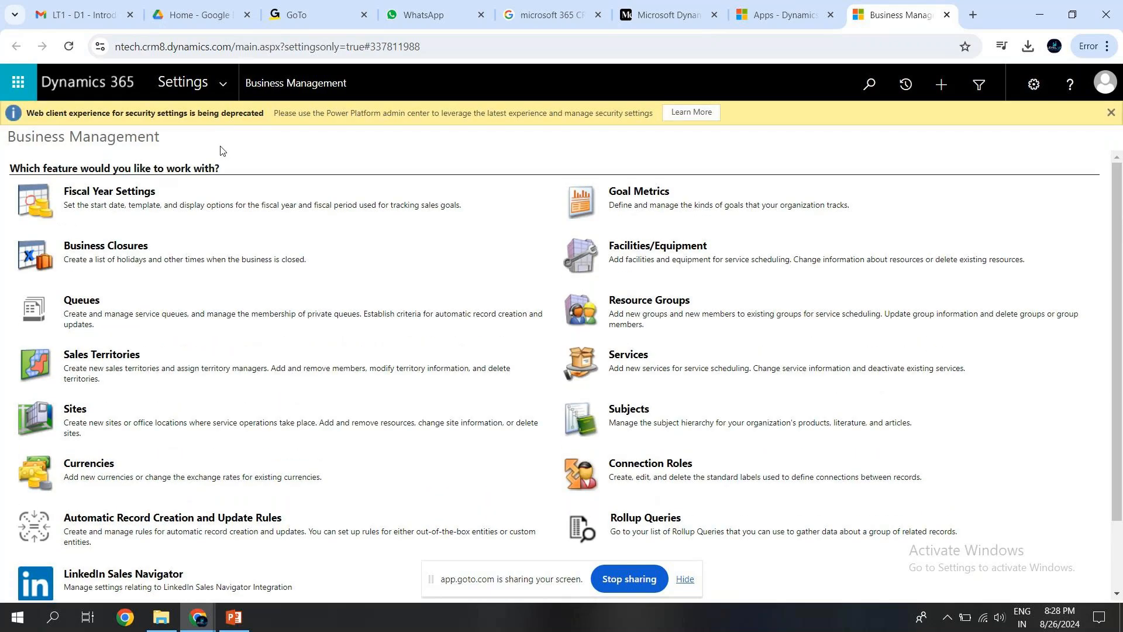
click(228, 83)
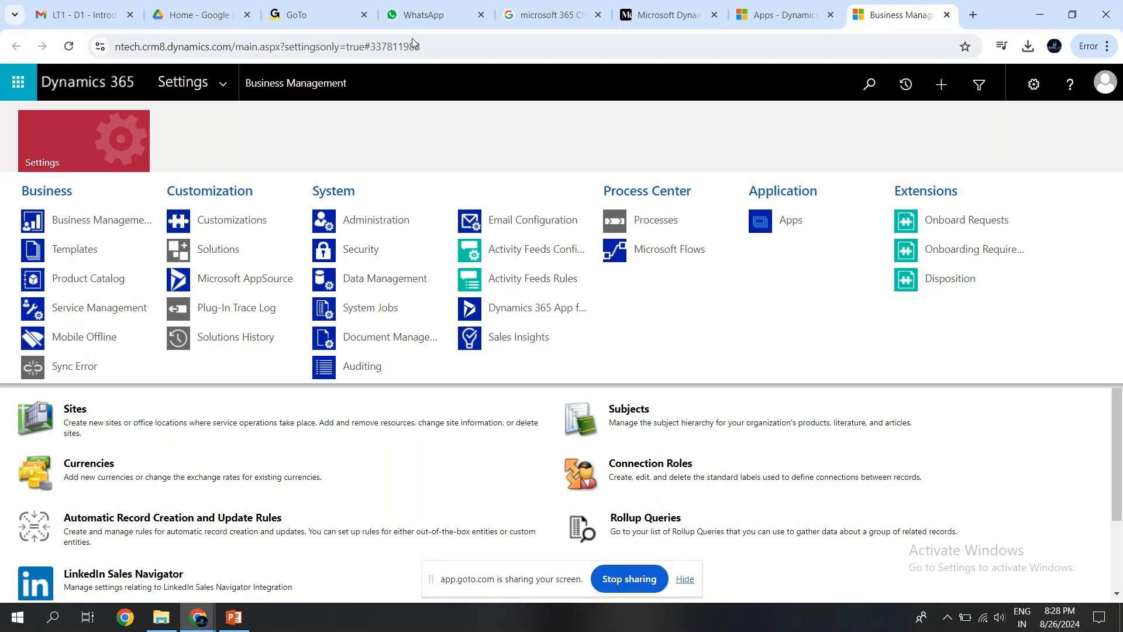
click(769, 24)
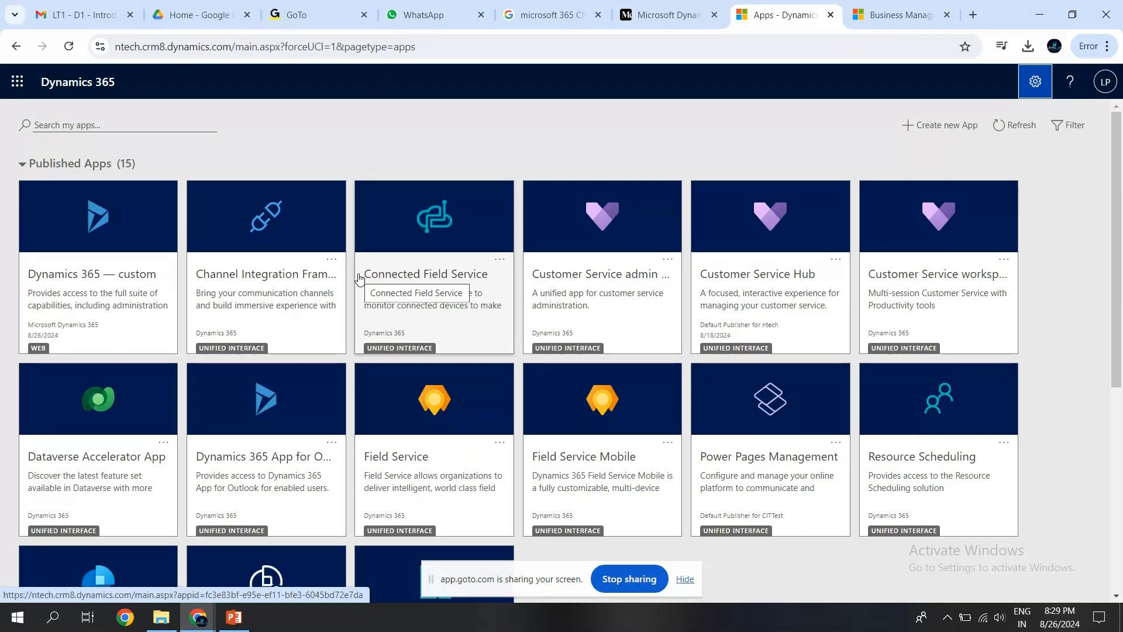
click(865, 22)
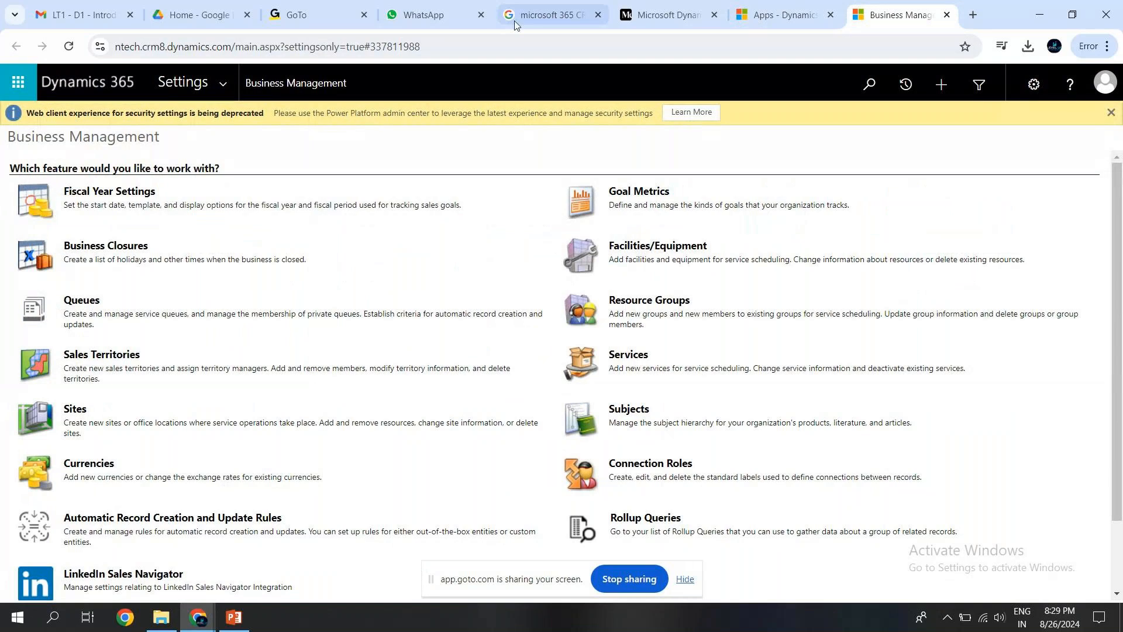
Switch to the Imp links.txt file in Google Drive and open it with Google Docs.
click(189, 23)
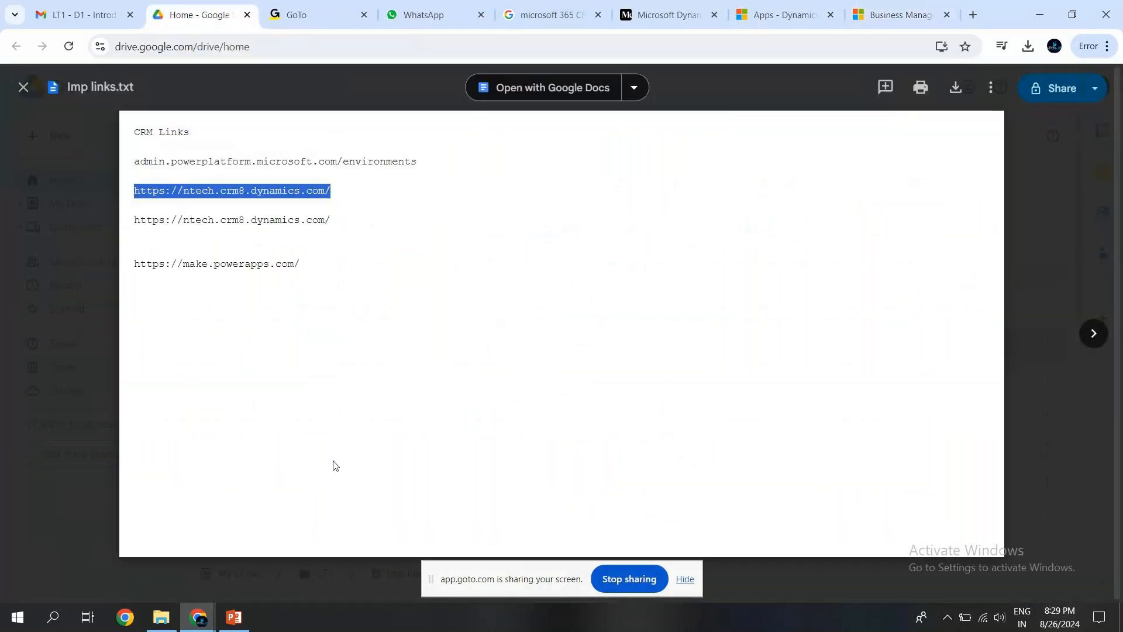
click(308, 270)
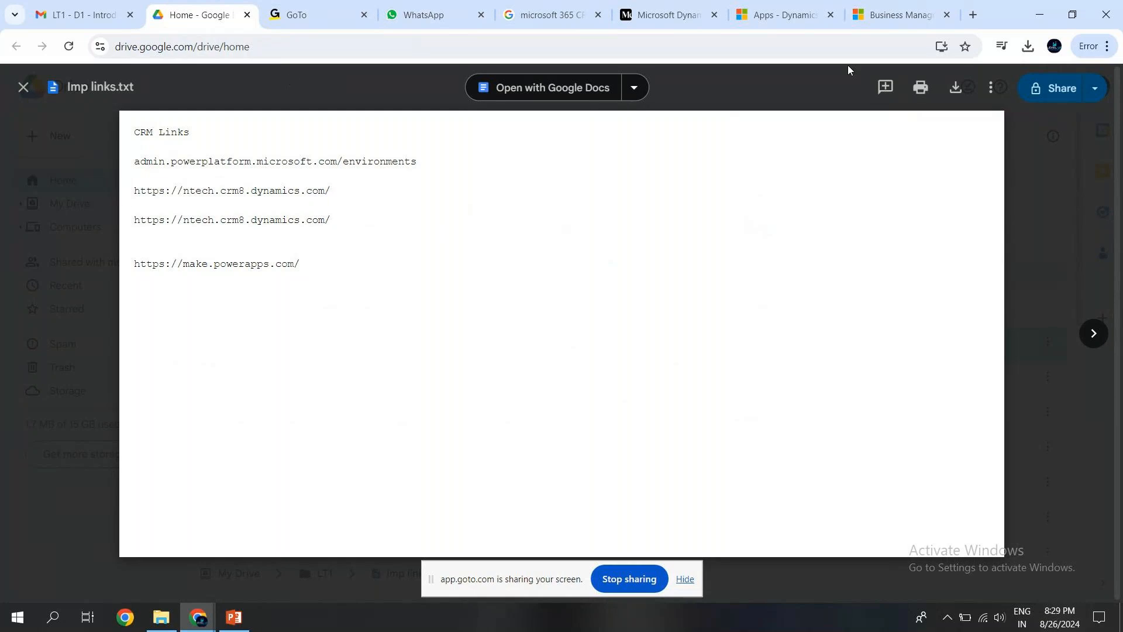
click(587, 88)
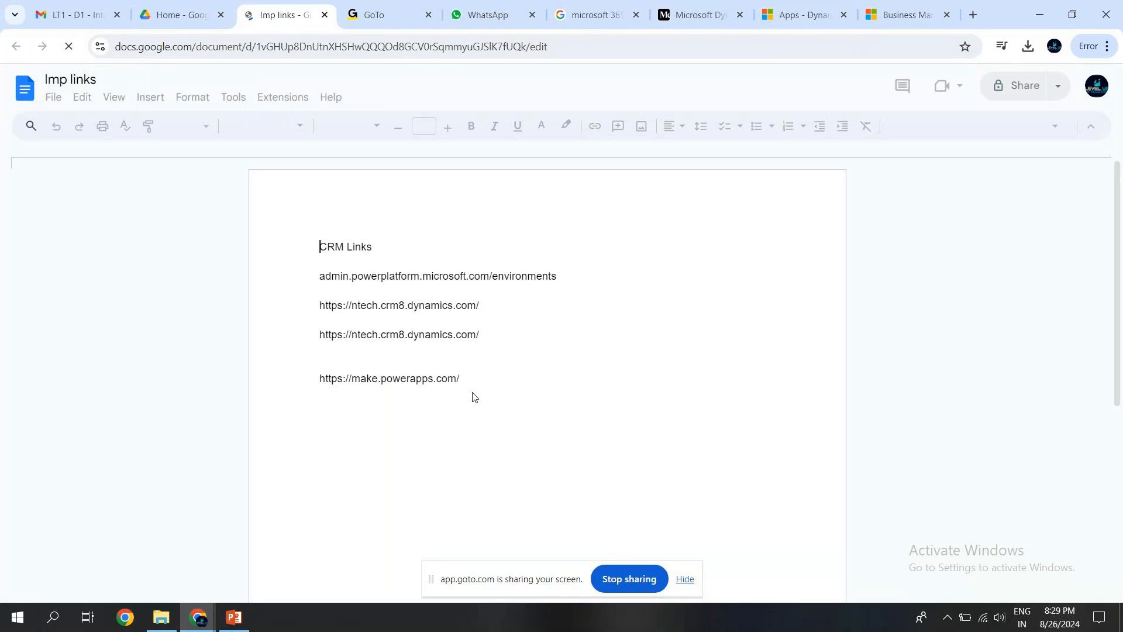
Add the text "UCI Unified Client Interface" below the make.powerapps.com link, dismissing the Meet promotion.
click(462, 380)
key(Return)
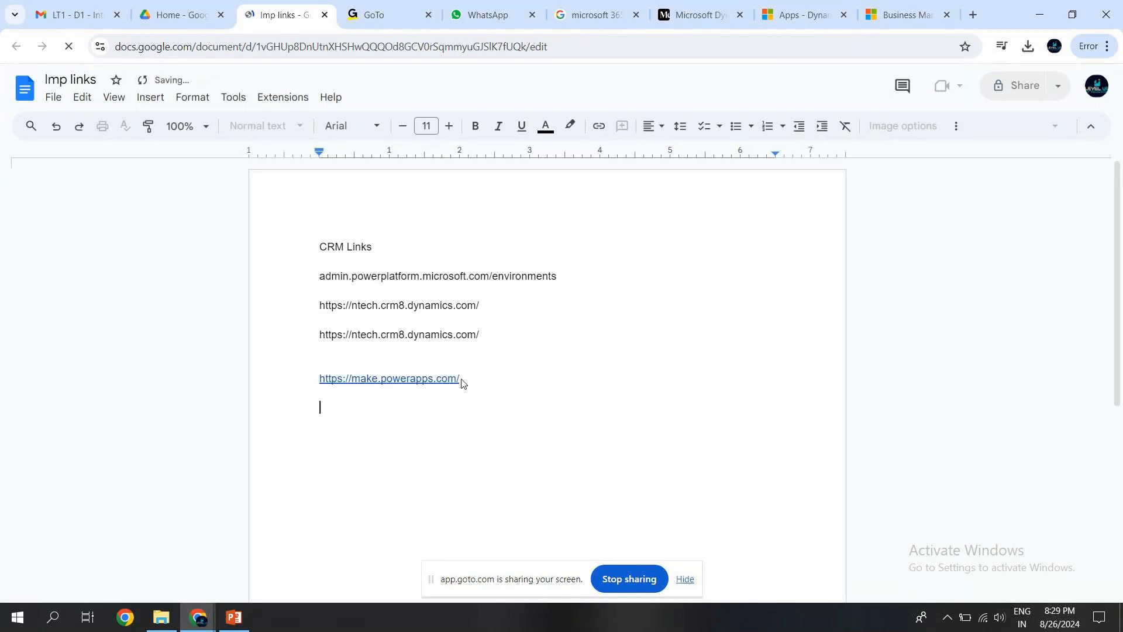
text(UCI)
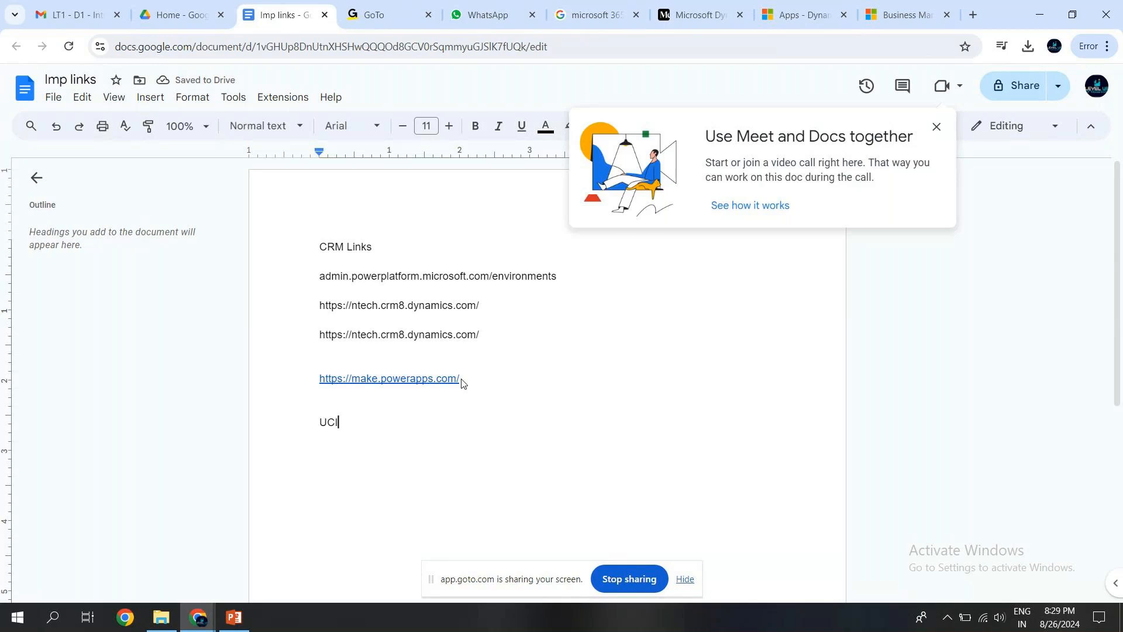
click(935, 130)
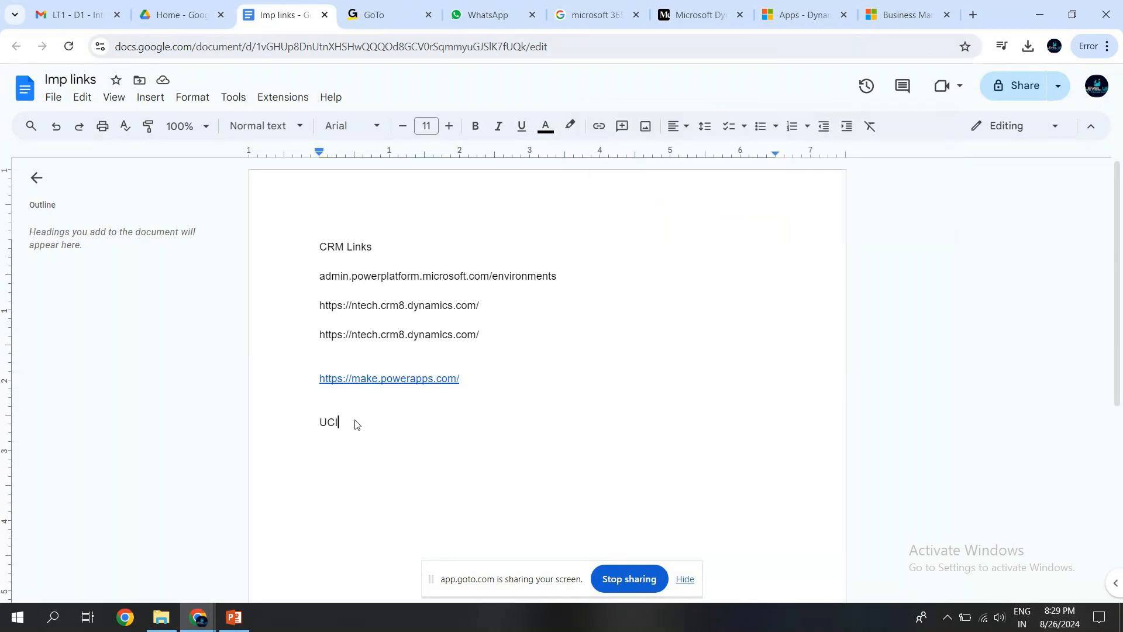
text(Unified Client Interf)
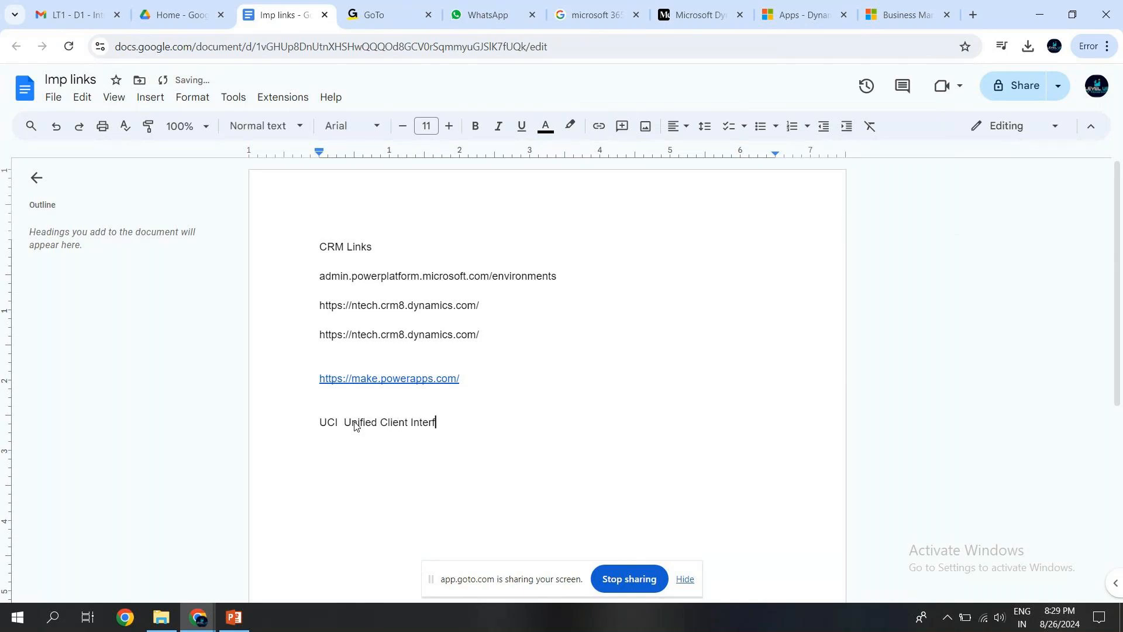
text(ace - wh)
text(ich is bein)
text(g used )
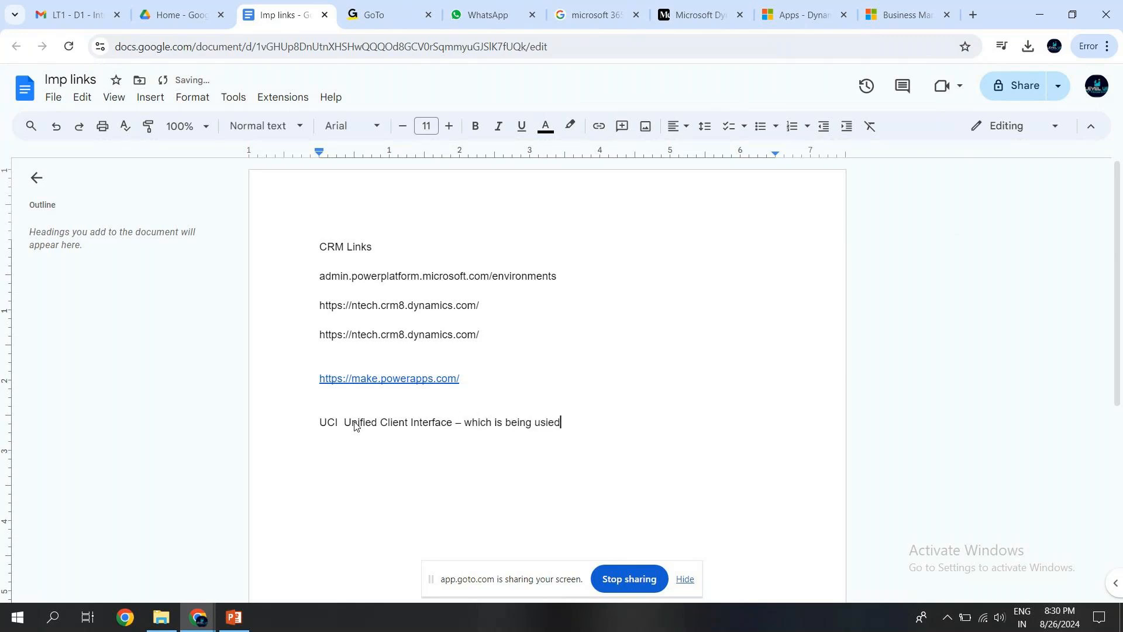
text(for Model)
text( Di)
text(ric)
Complete the UCI Unified Client Interface line with "– which is being used for Model Driven Apps/Canvas apps.".
key(BackSpace)
text(ven APp)
key(BackSpace)
key(BackSpace)
text(pps/)
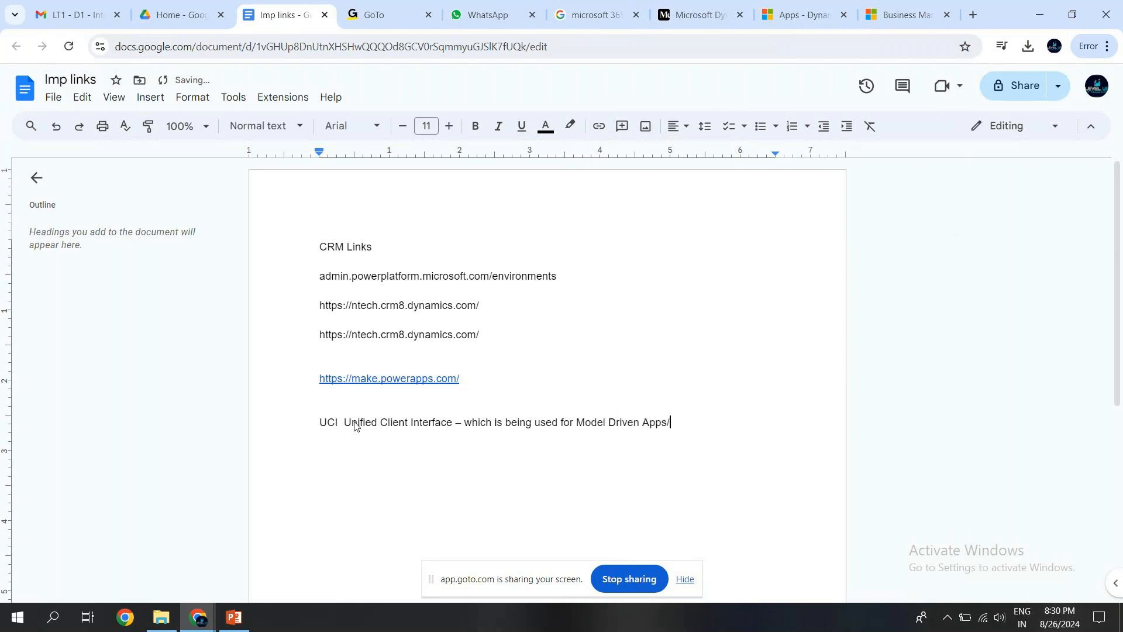
text(Xa)
key(BackSpace)
key(BackSpace)
text(Canvas apps.)
Start a new paragraph below the UCI line with the text "Web Client/Classic/Legacy UI –".
key(Return)
key(Return)
text(Web CLin)
key(BackSpace)
key(BackSpace)
key(BackSpace)
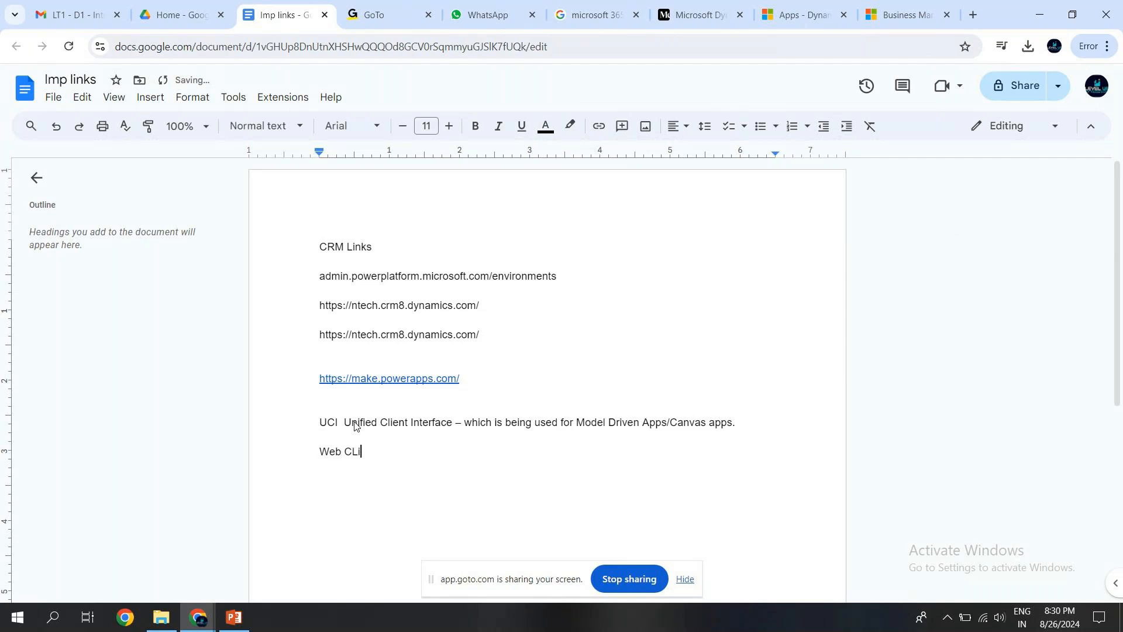
text(lin)
text(et/)
text(Classic)
text(/Legac)
text(I – ehic)
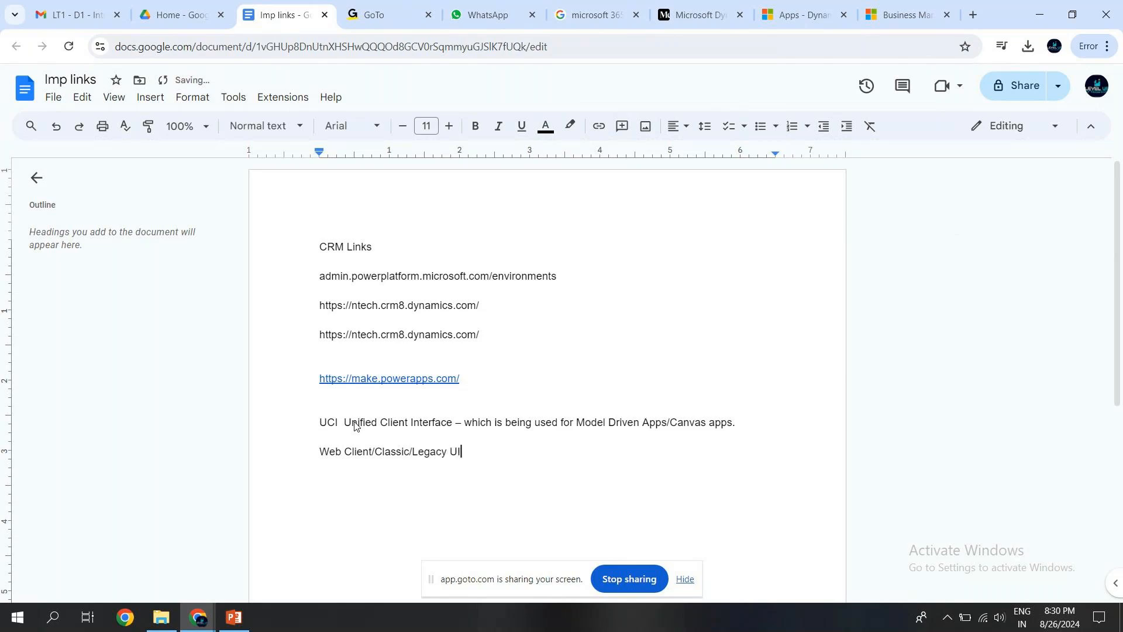
Finish the Web Client line with "which was used for CRM modules" and start an empty line below it.
key(BackSpace)
key(BackSpace)
key(BackSpace)
key(BackSpace)
text(eh)
key(BackSpace)
key(BackSpace)
text(which was used for CRM mode)
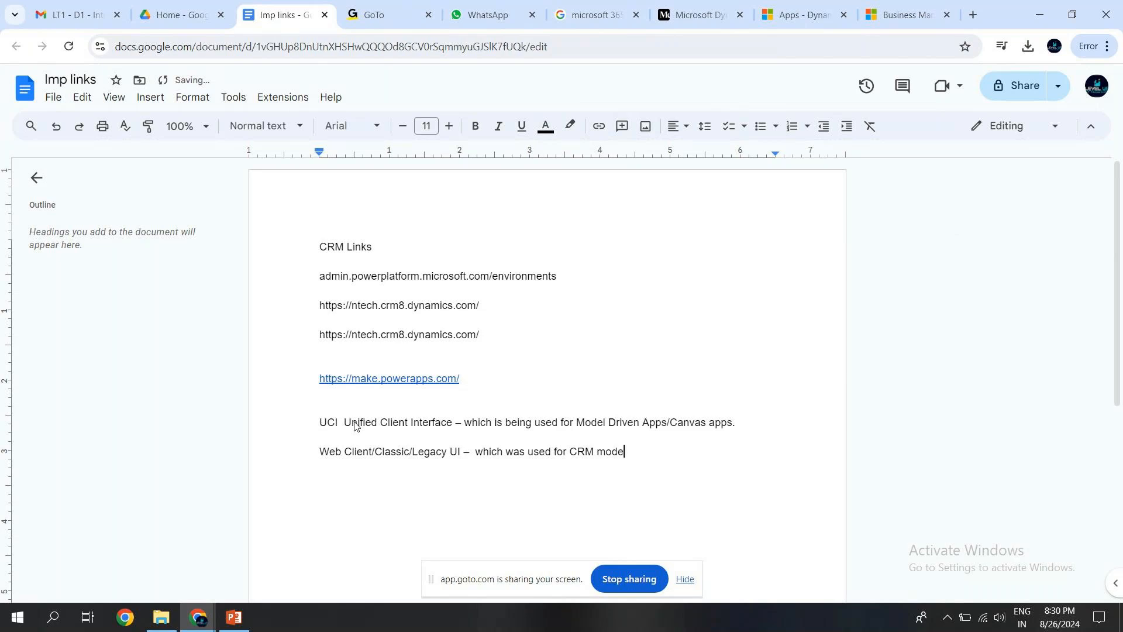
key(BackSpace)
text(ue)
key(BackSpace)
text(les)
key(Return)
Compare the Business Management settings page with the list of Published Apps in Dynamics 365.
click(894, 19)
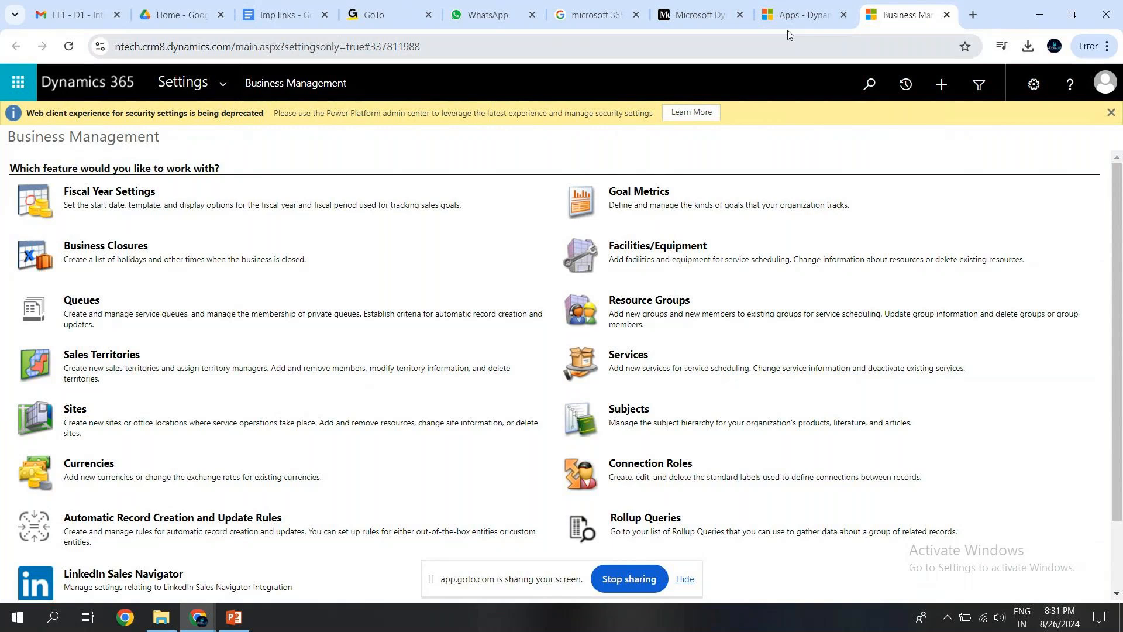
click(803, 15)
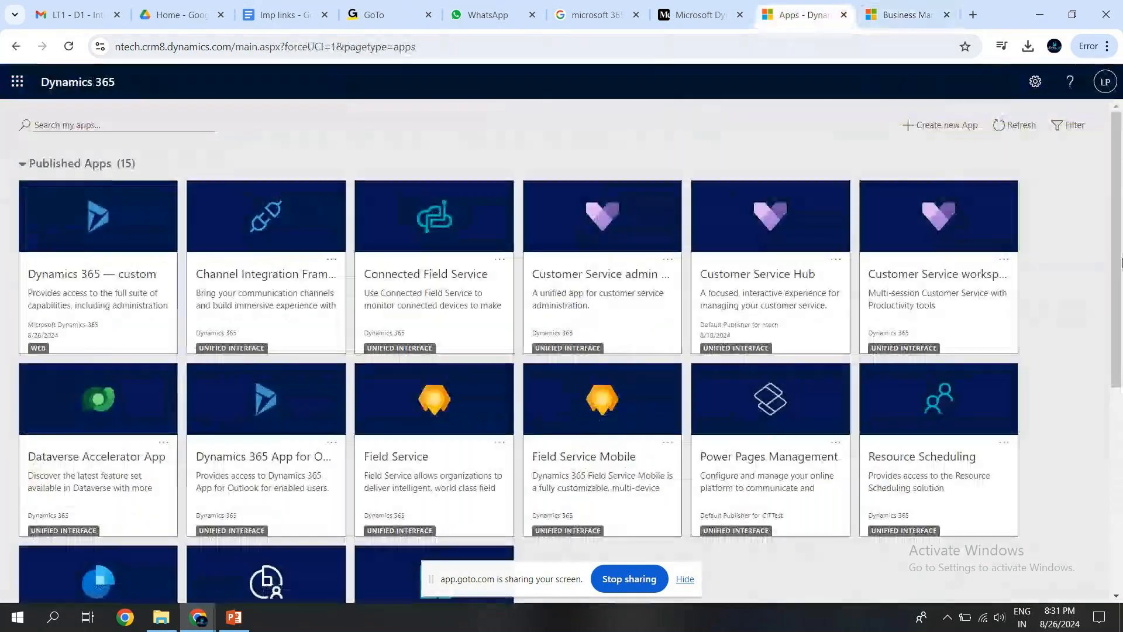
scroll(1122, 409, down, 3)
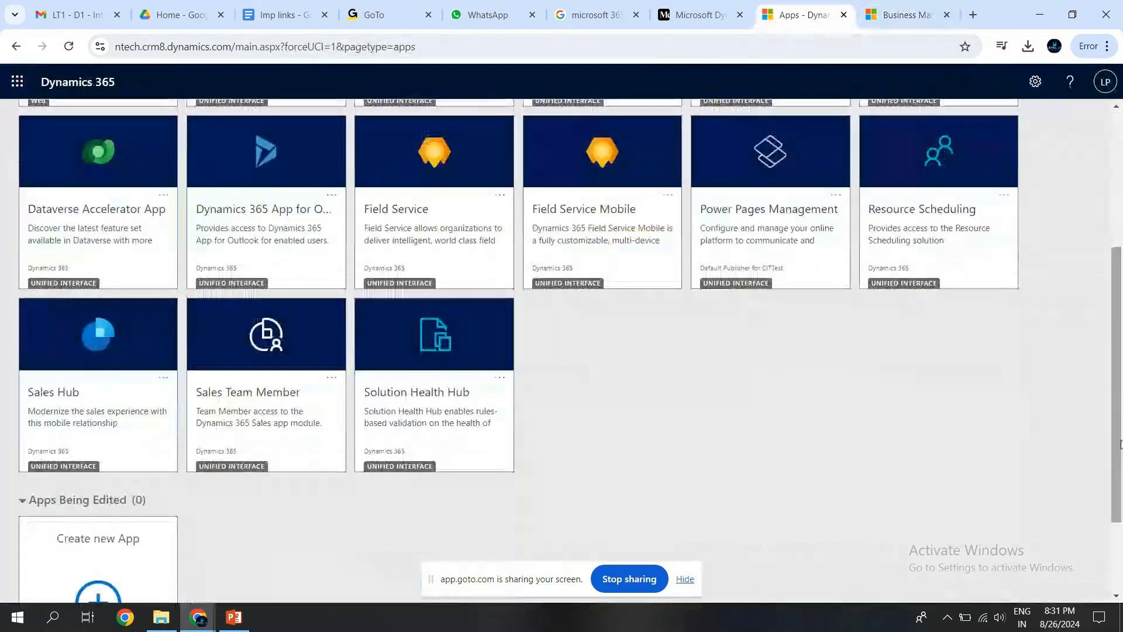
scroll(1121, 381, up, 3)
scroll(1121, 357, up, 2)
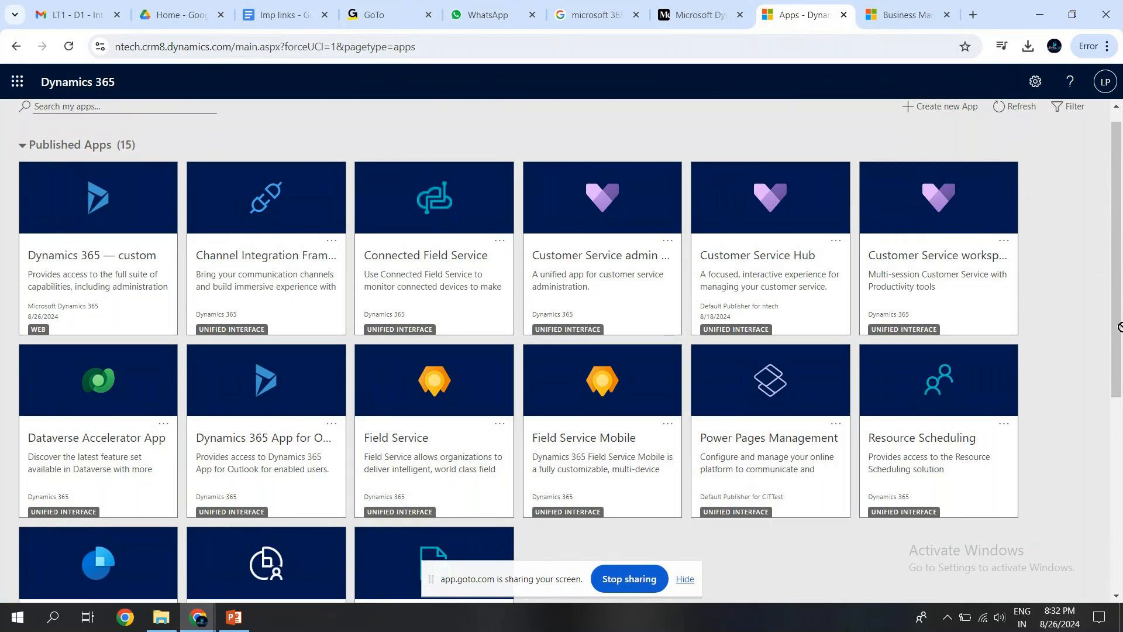
drag(1120, 366, 1121, 433)
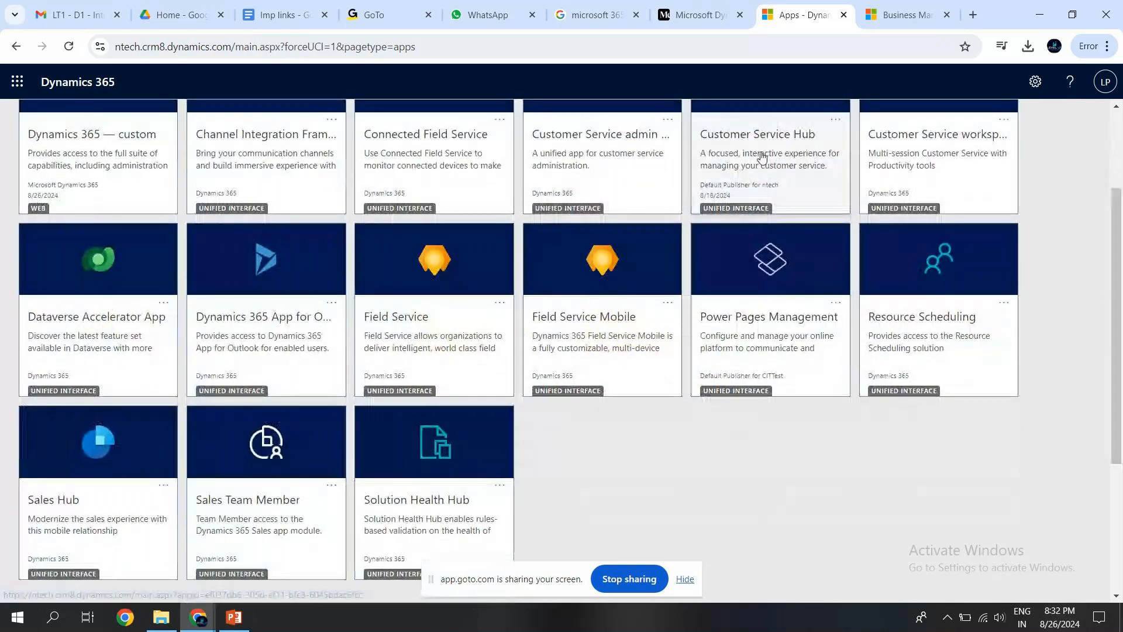
View the Agile Dynamics Solutions modules diagram in the Google image results and compare it with the Published Apps.
click(592, 17)
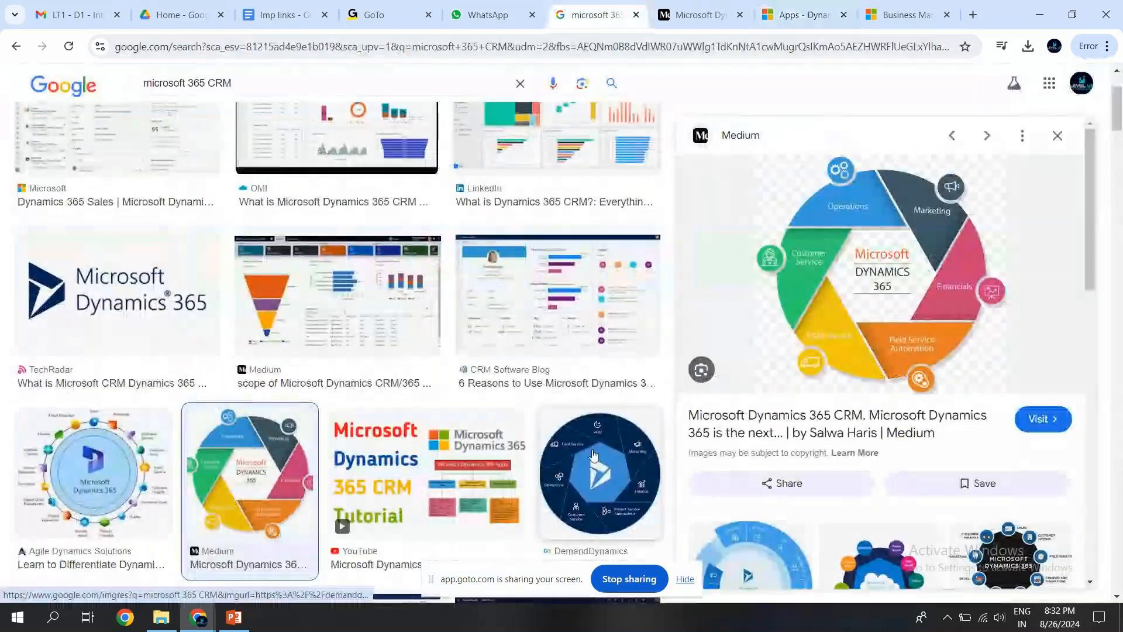
click(84, 452)
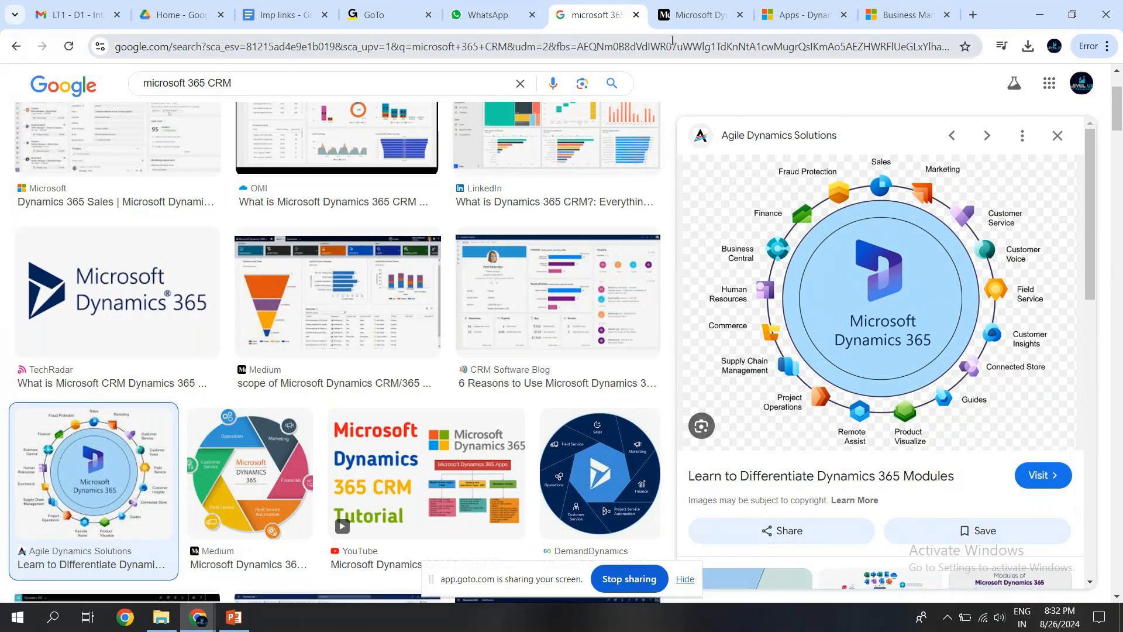
click(767, 26)
drag(1119, 294, 1119, 255)
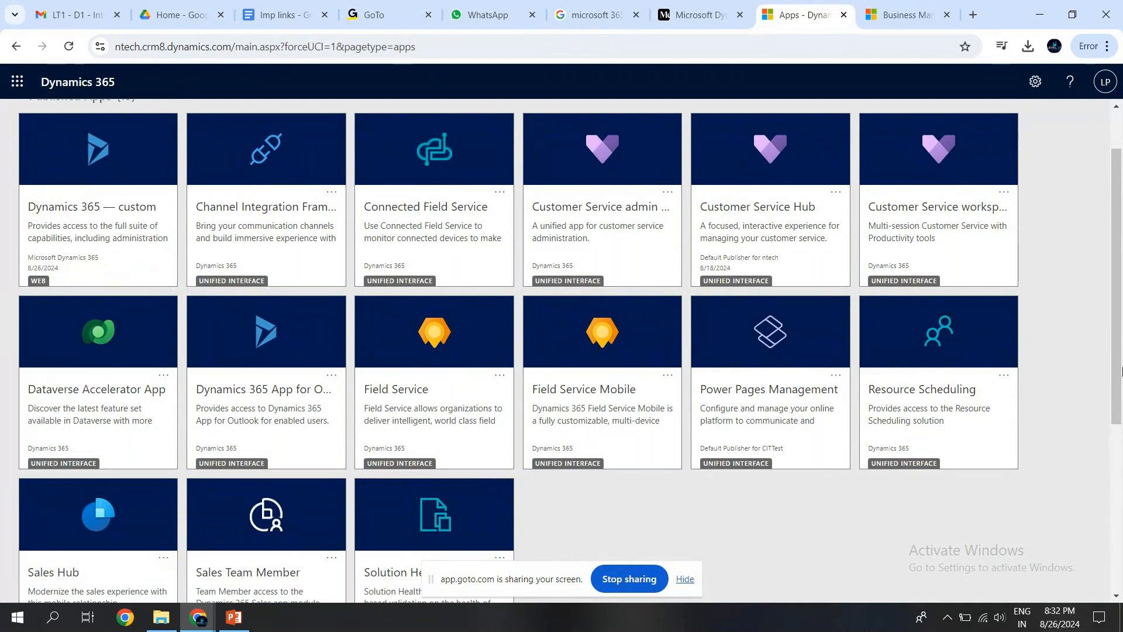
drag(1120, 398, 1121, 363)
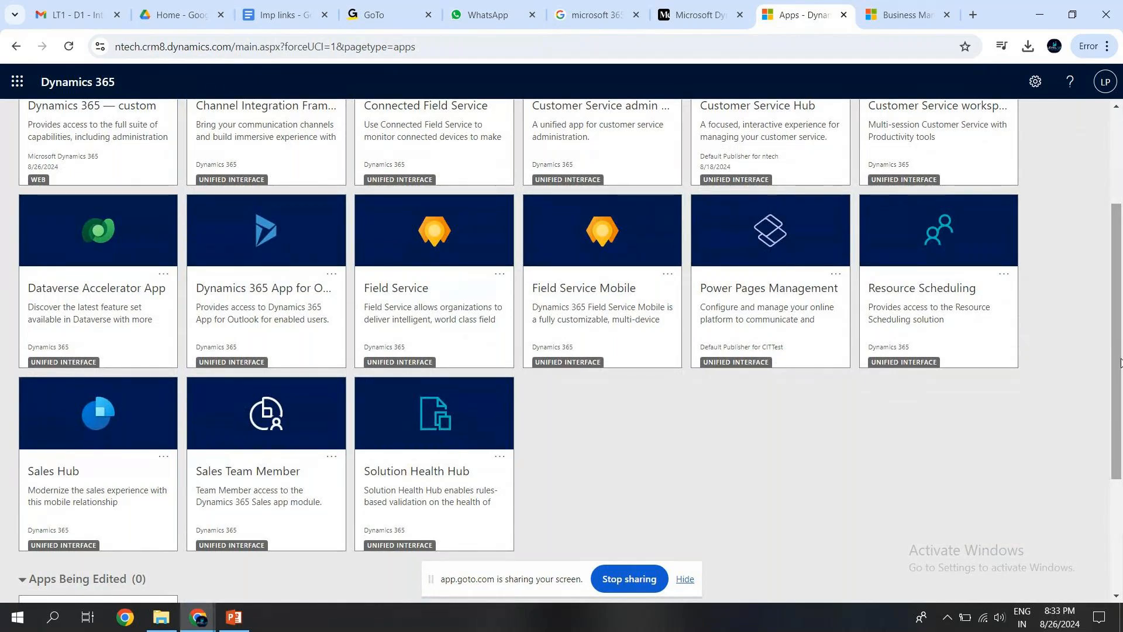
drag(1120, 363, 1119, 293)
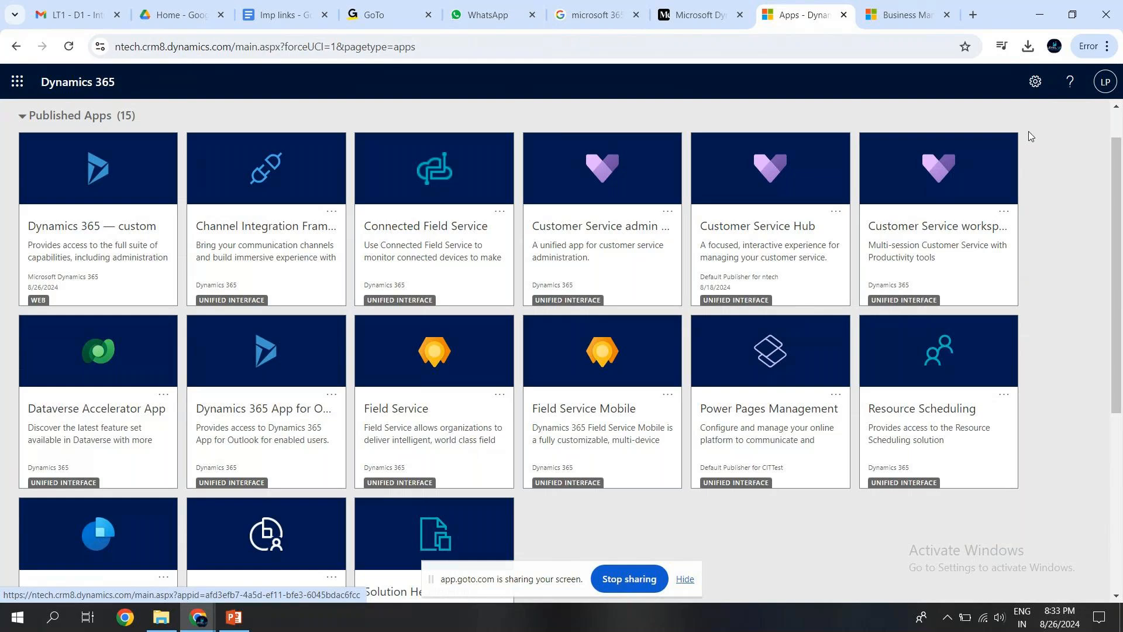
View the signed-in account's details and the roles list of the Resource Scheduling app, and leave Published Apps expanded.
click(1104, 89)
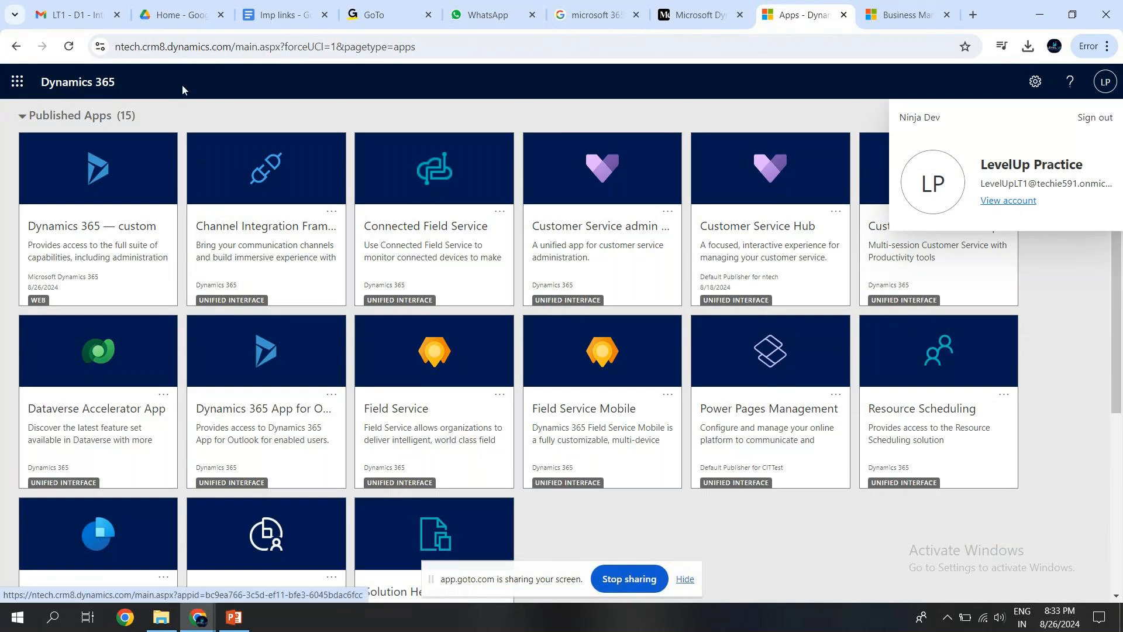
click(1002, 396)
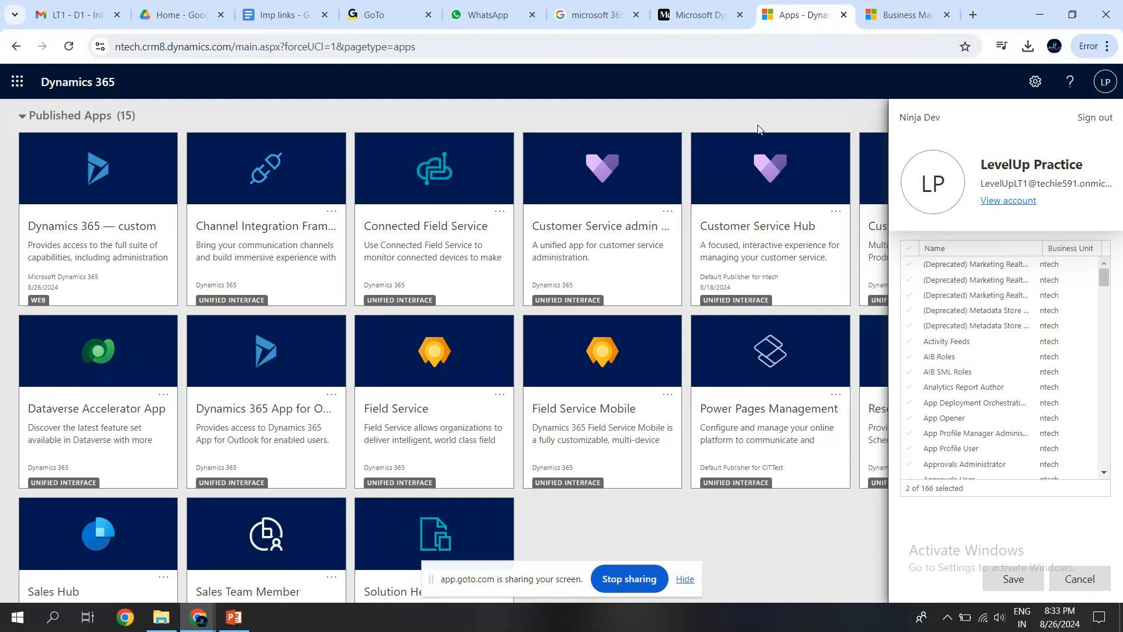
click(730, 112)
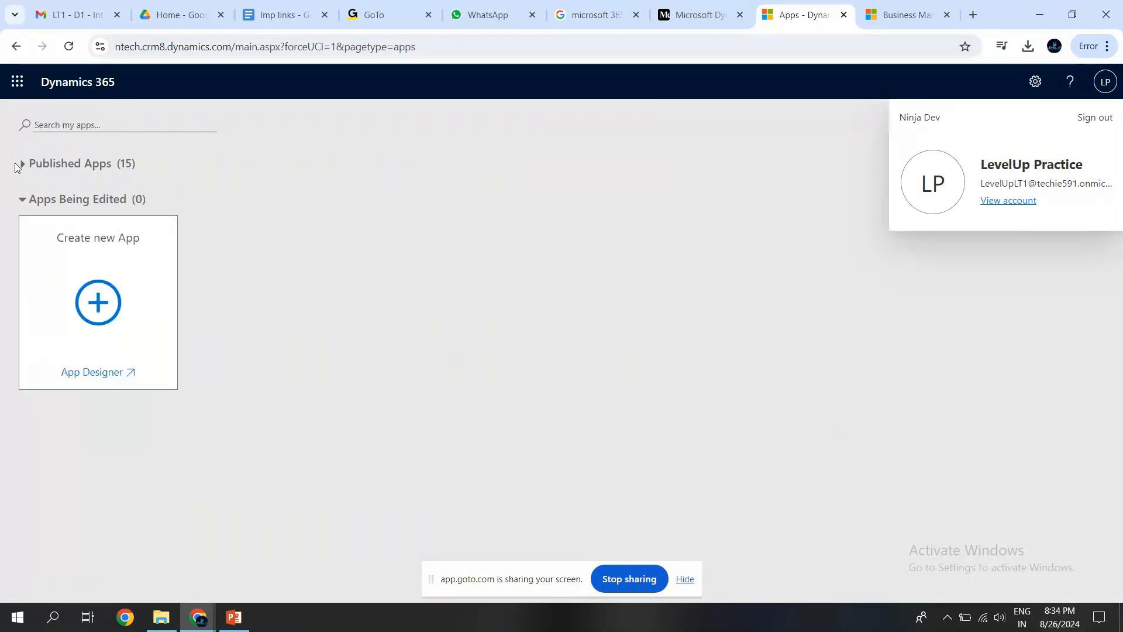
click(22, 163)
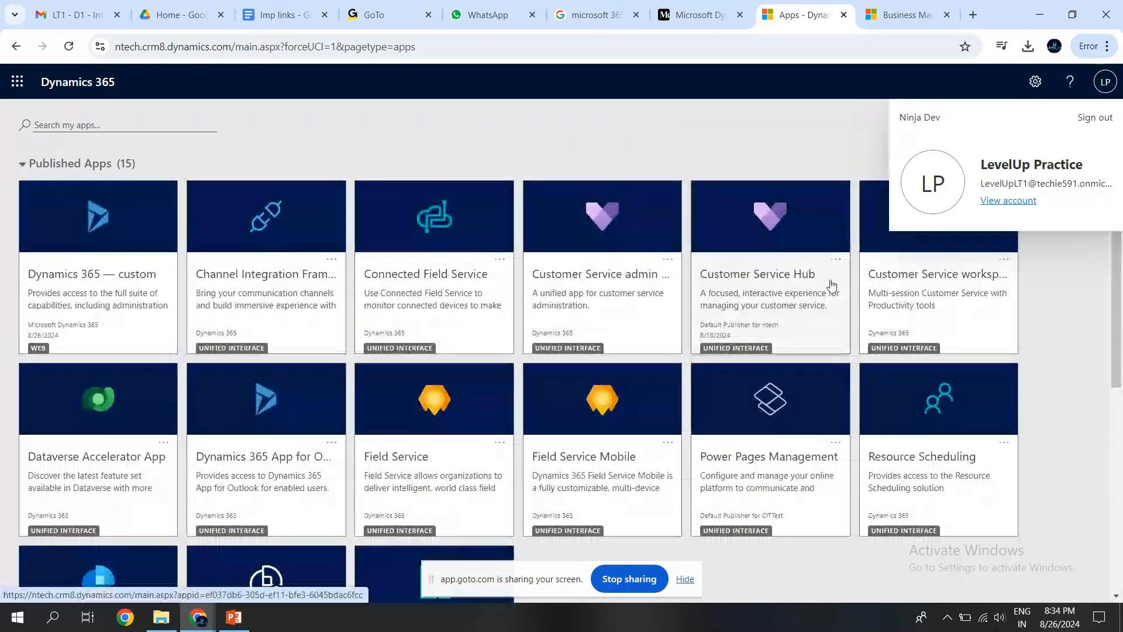
Open the Customer Service workspace app and look through the Service entries in its site map.
click(946, 305)
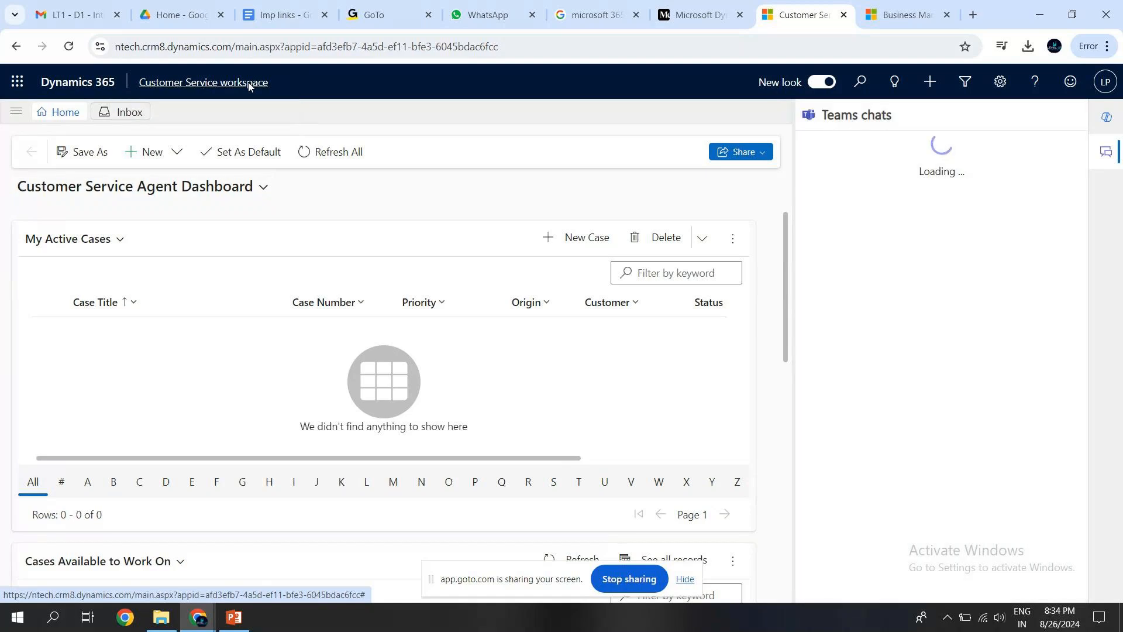
click(15, 115)
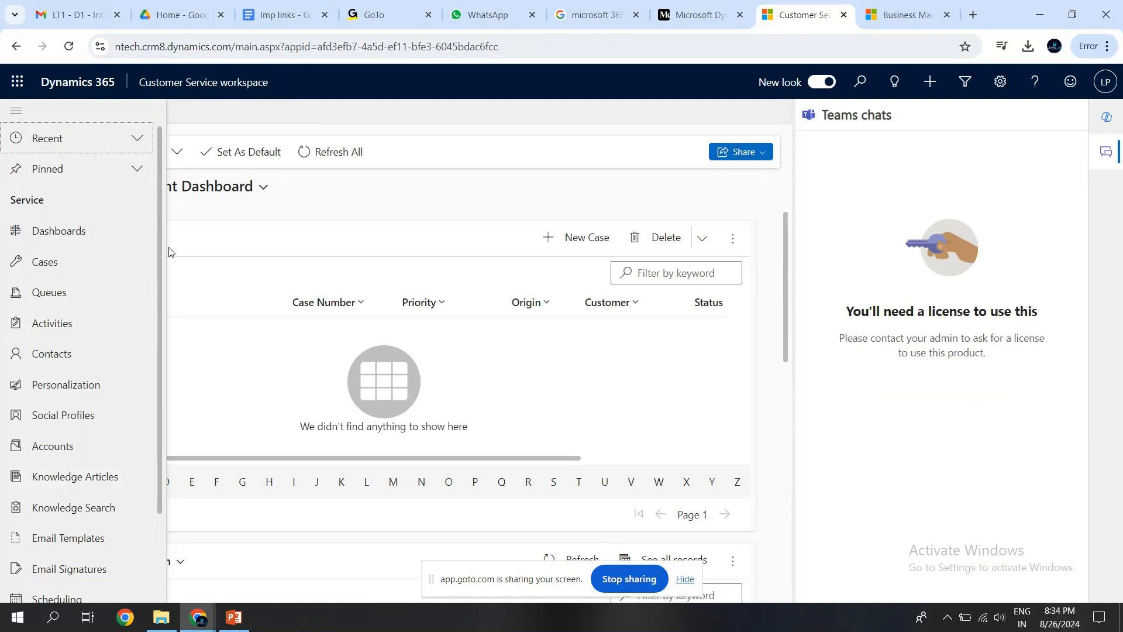
drag(161, 231, 163, 318)
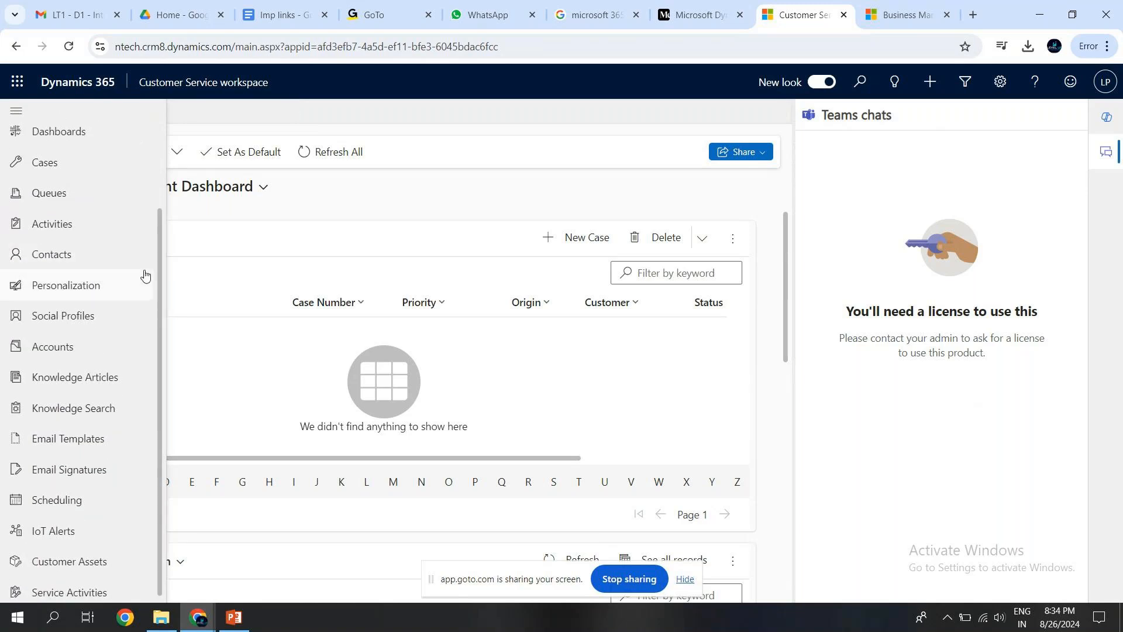
drag(156, 258, 157, 265)
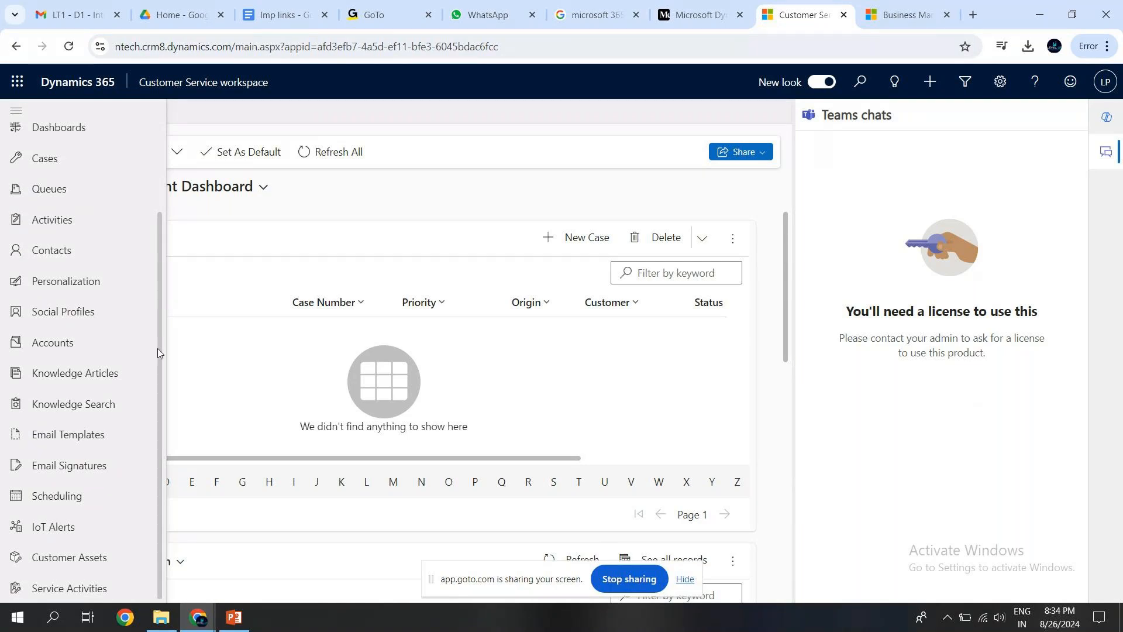
drag(157, 348, 161, 240)
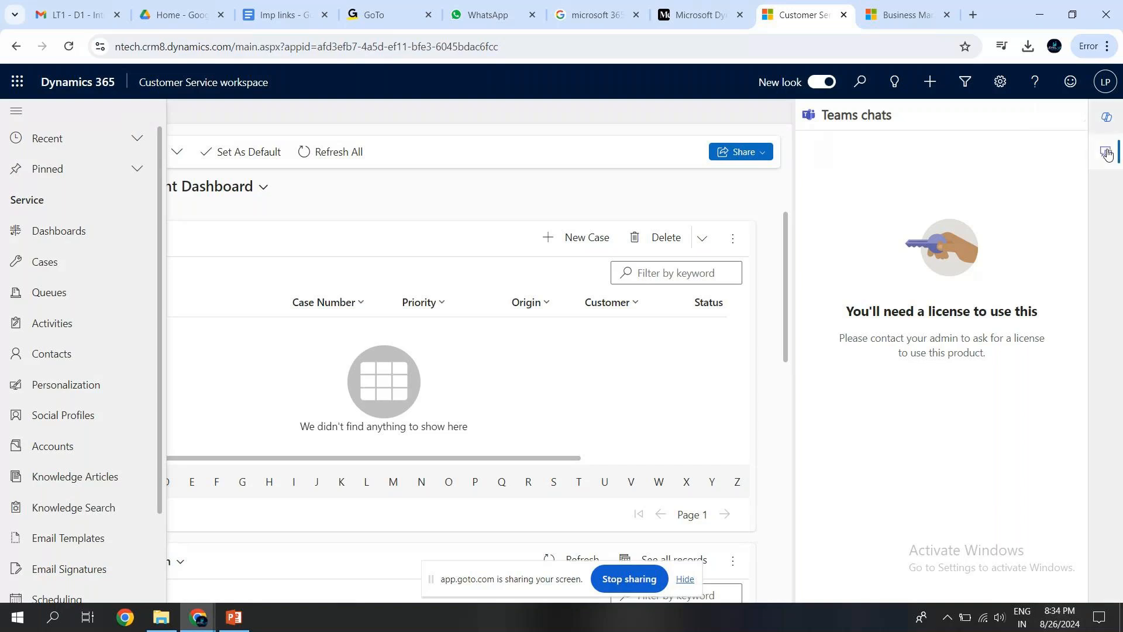
Show the Copilot pane in Customer Service workspace and dismiss its "Work smarter with AI" message.
click(1108, 117)
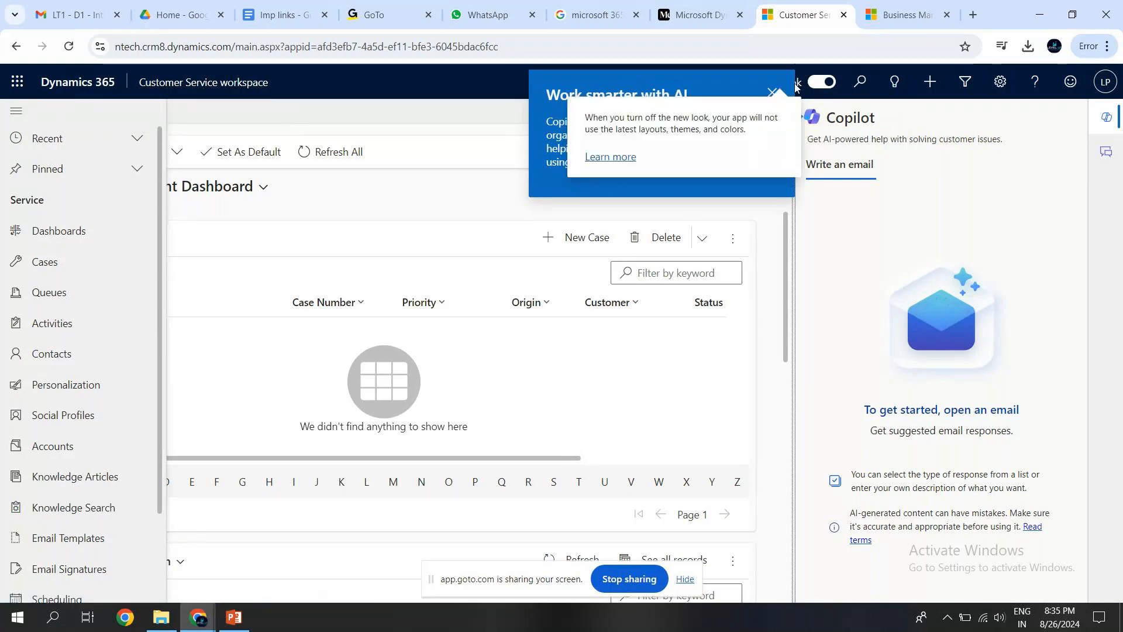
click(773, 93)
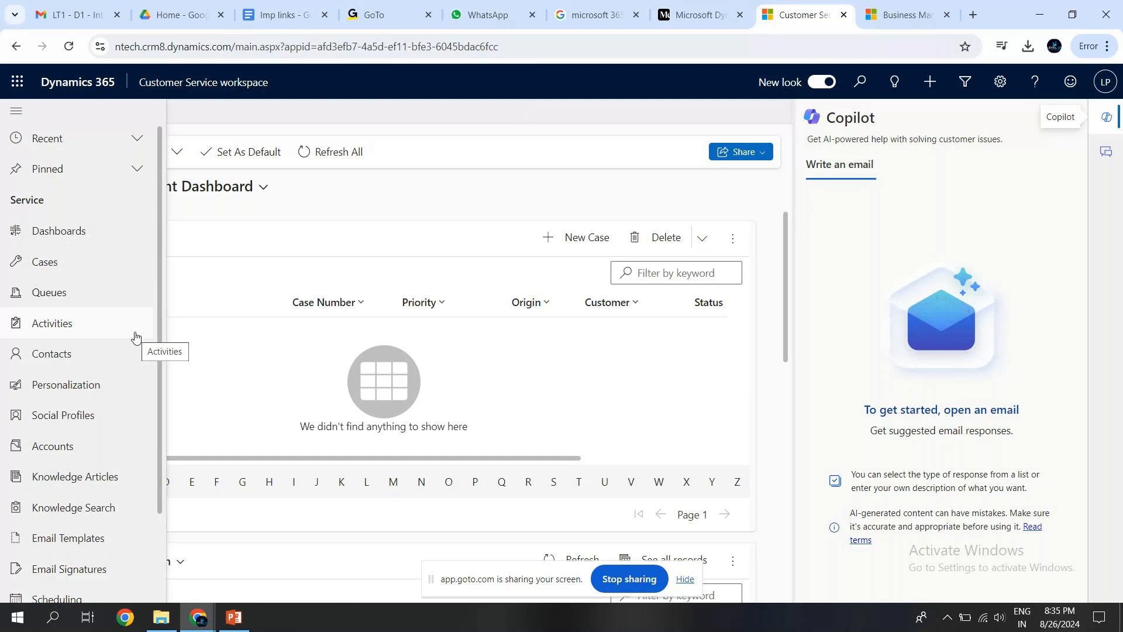
Open the Cases list, hide the Copilot pane and review the full site map beside the list.
click(64, 275)
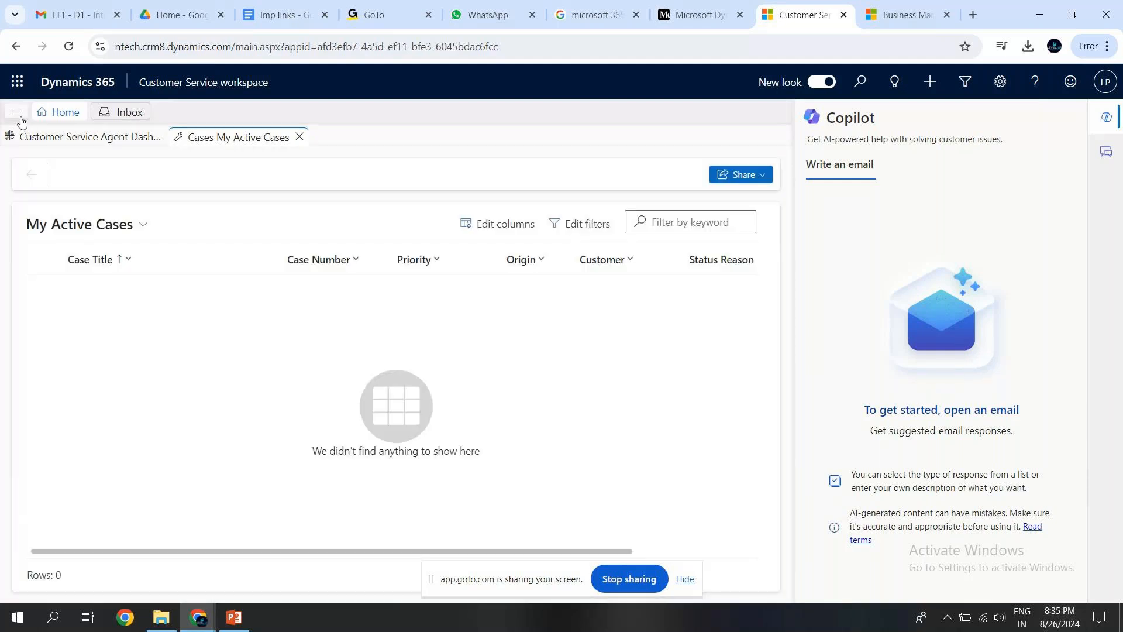
click(17, 112)
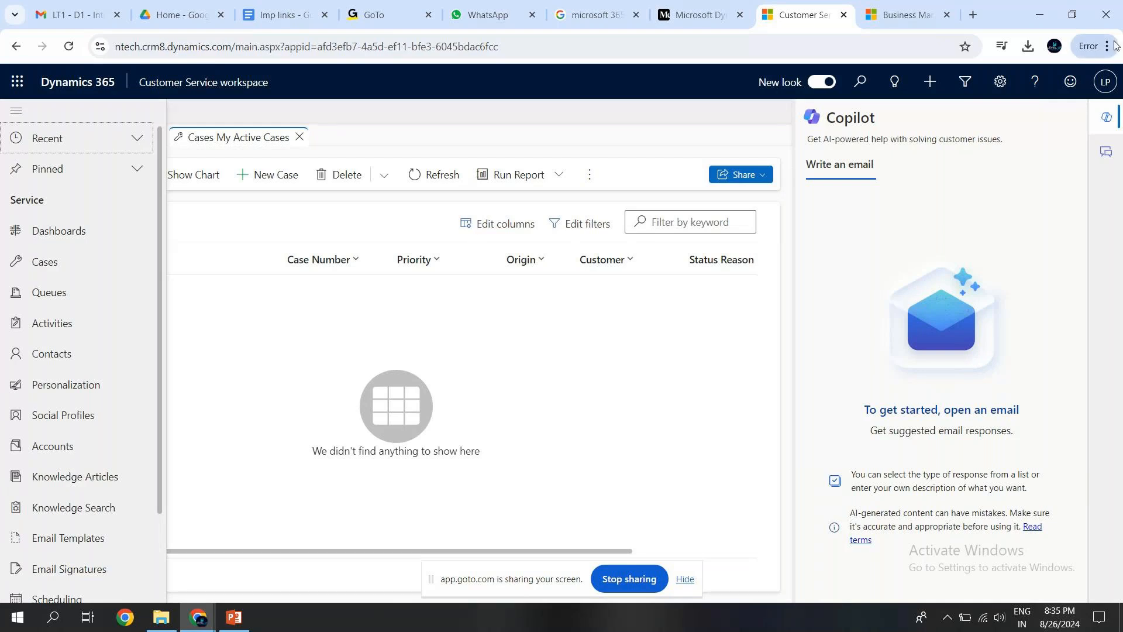
click(1103, 117)
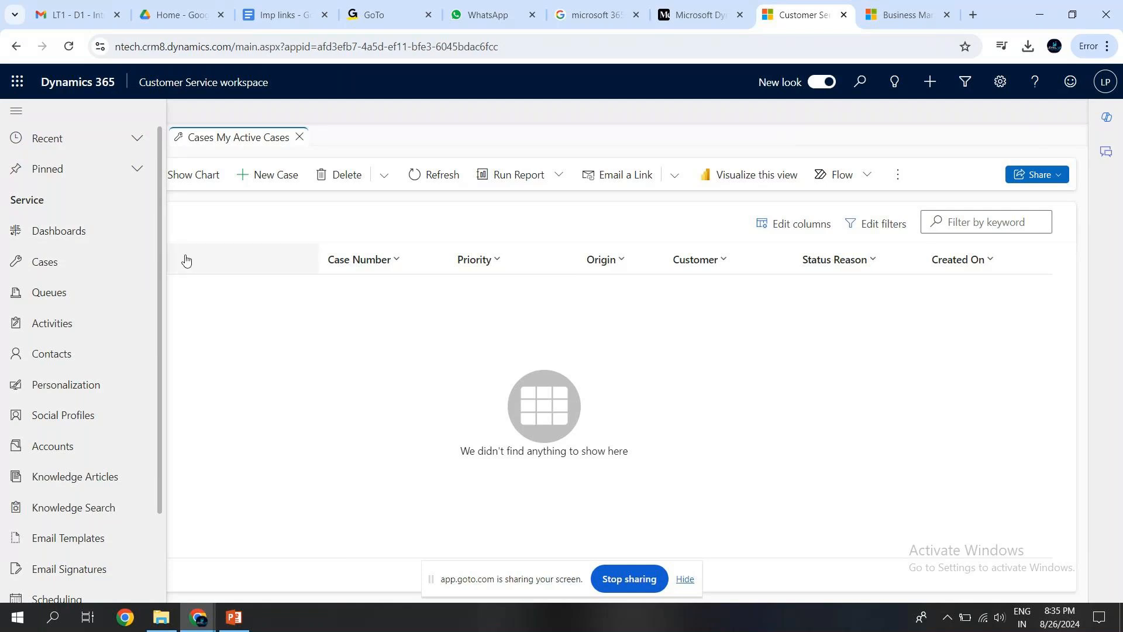
drag(162, 238, 159, 335)
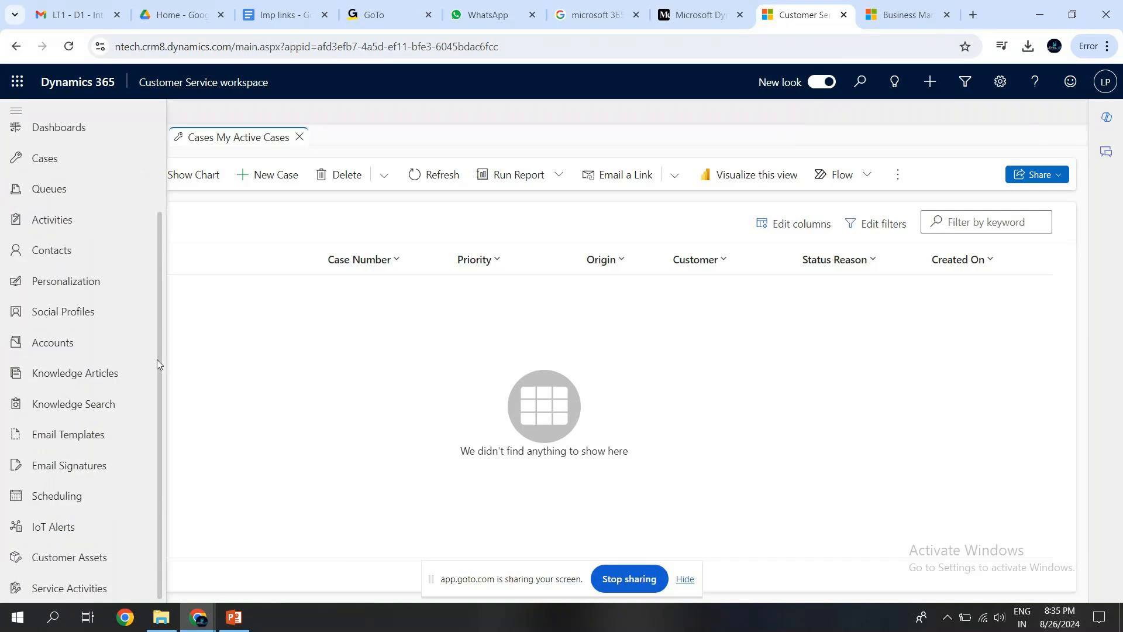
drag(157, 359, 159, 220)
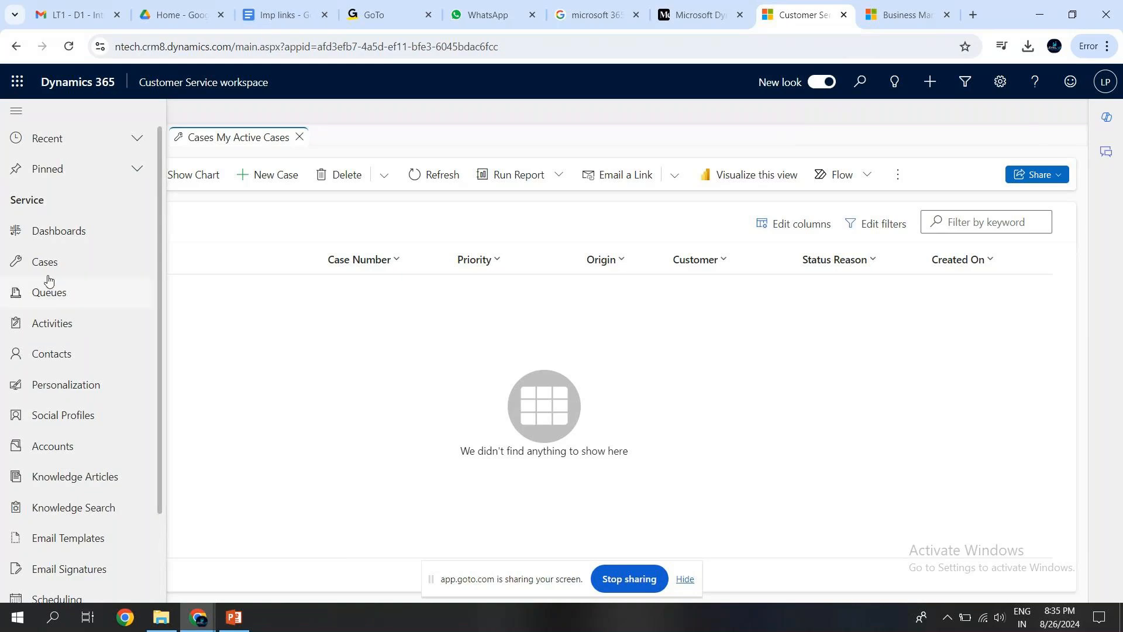
Open Dashboards from the site map and switch to the Customer Service Manager Dashboard.
click(39, 237)
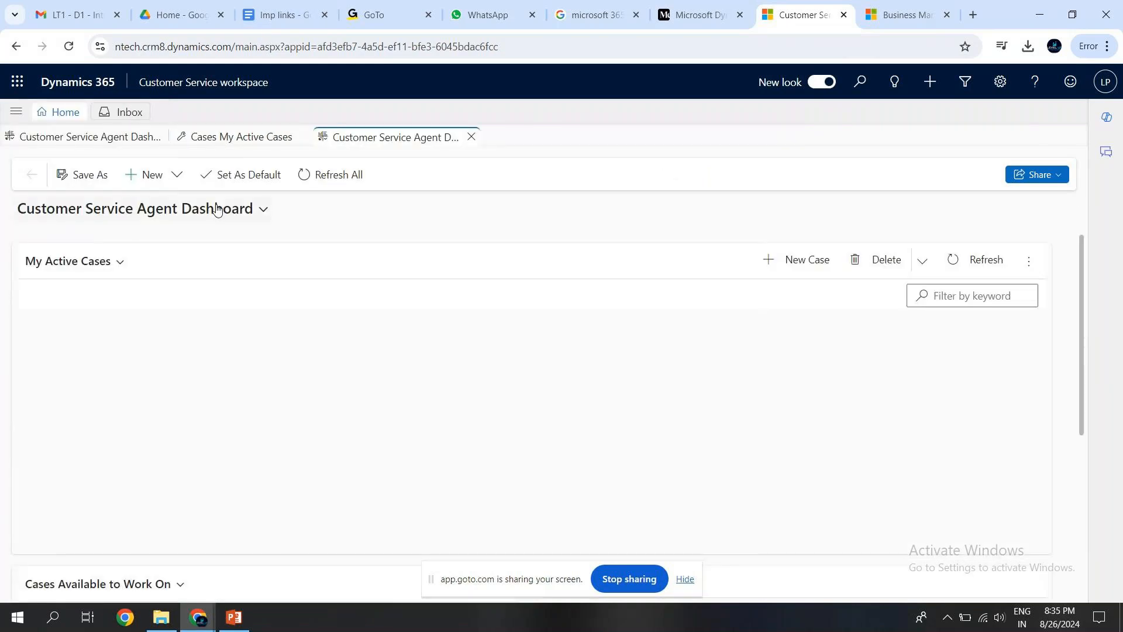
click(199, 212)
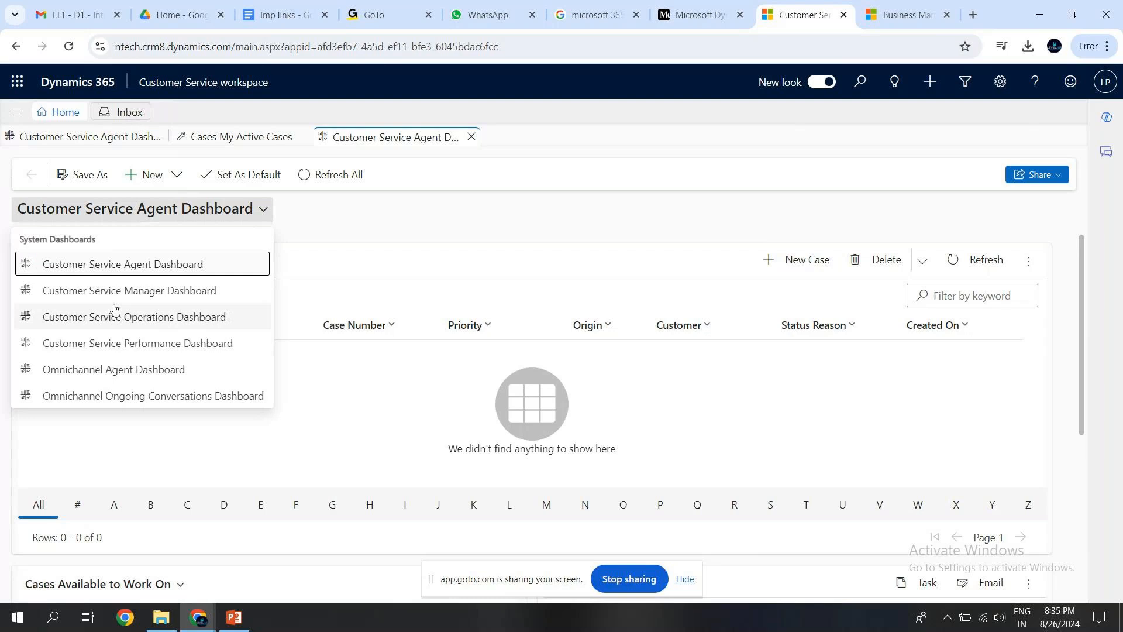
click(73, 295)
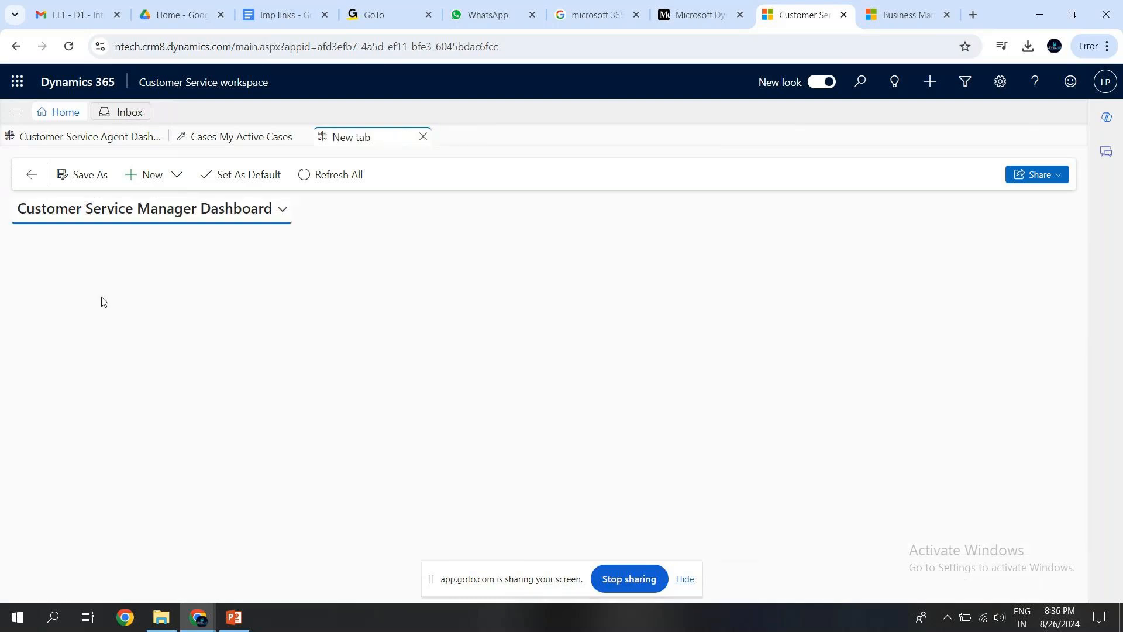
Look through the system dashboards available in the dashboard selector of the Customer Service Manager Dashboard.
click(241, 212)
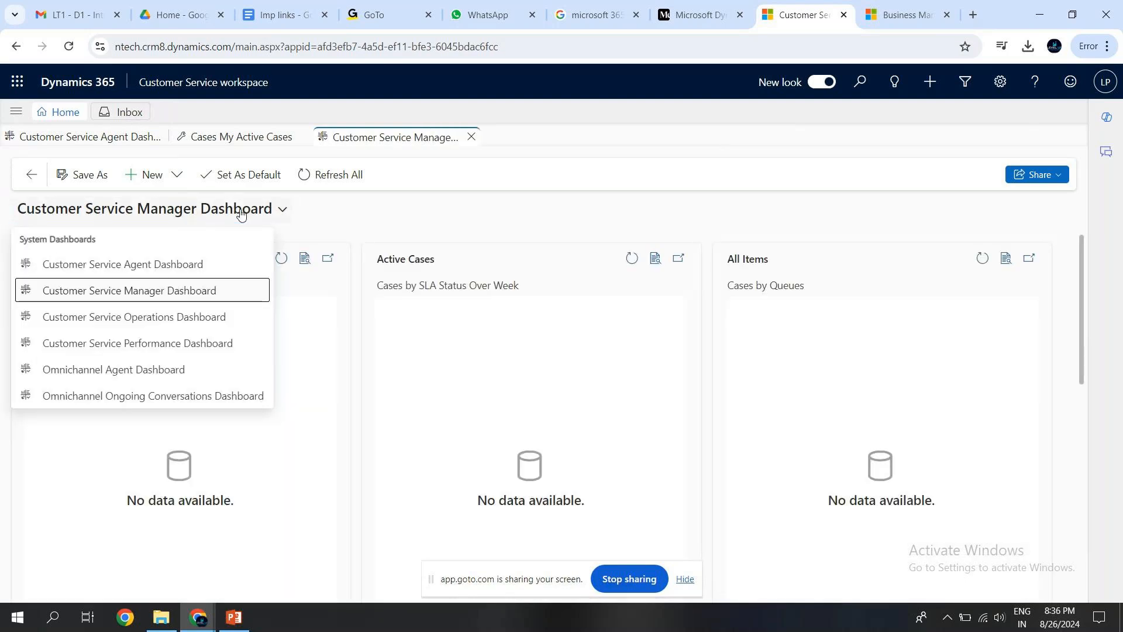
click(713, 331)
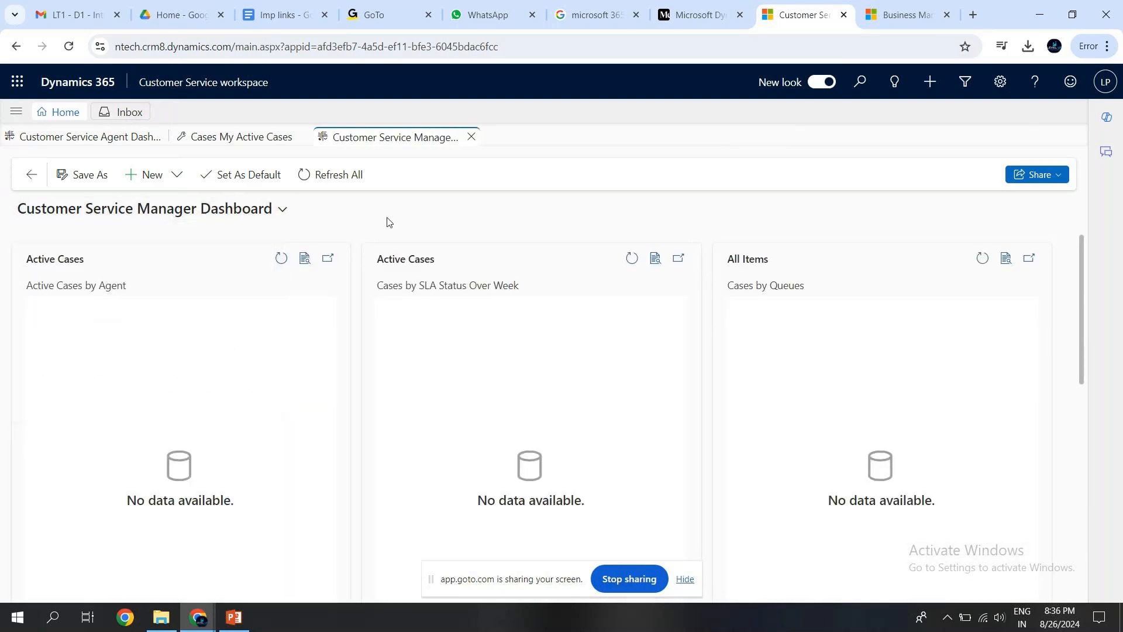
click(233, 217)
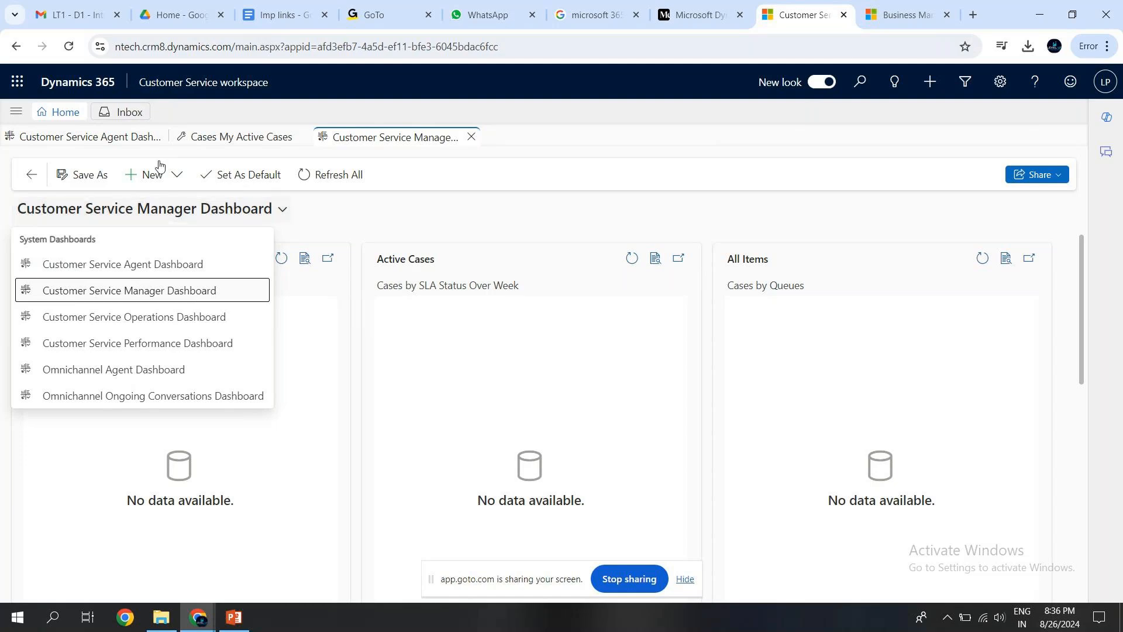
Open the Cases list from the site map and switch its view to Active Cases.
click(17, 117)
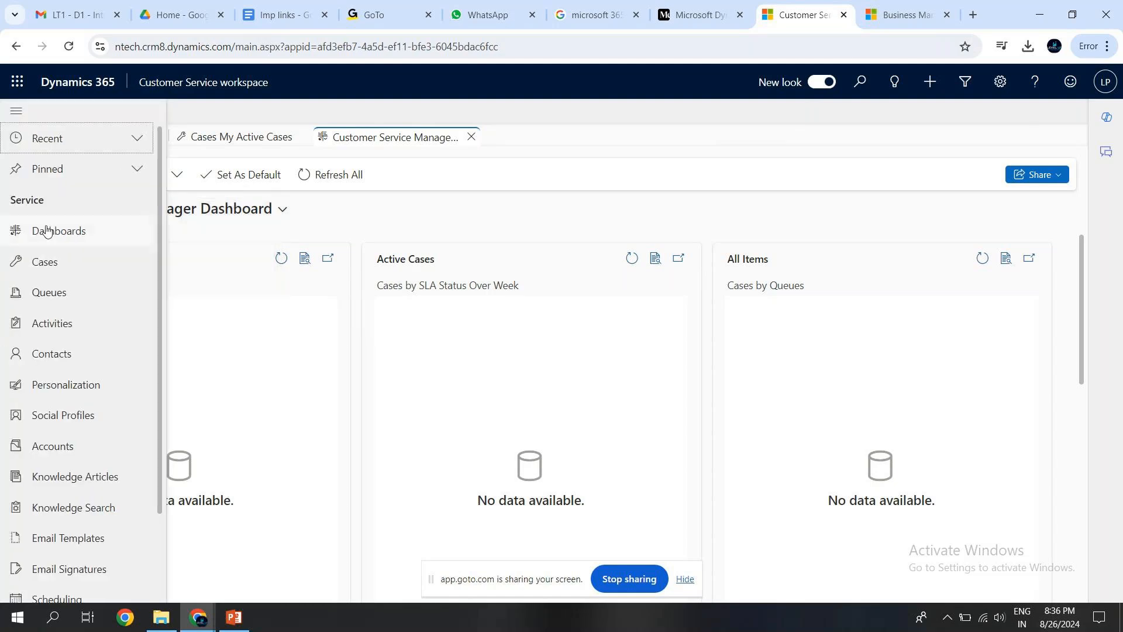
click(49, 263)
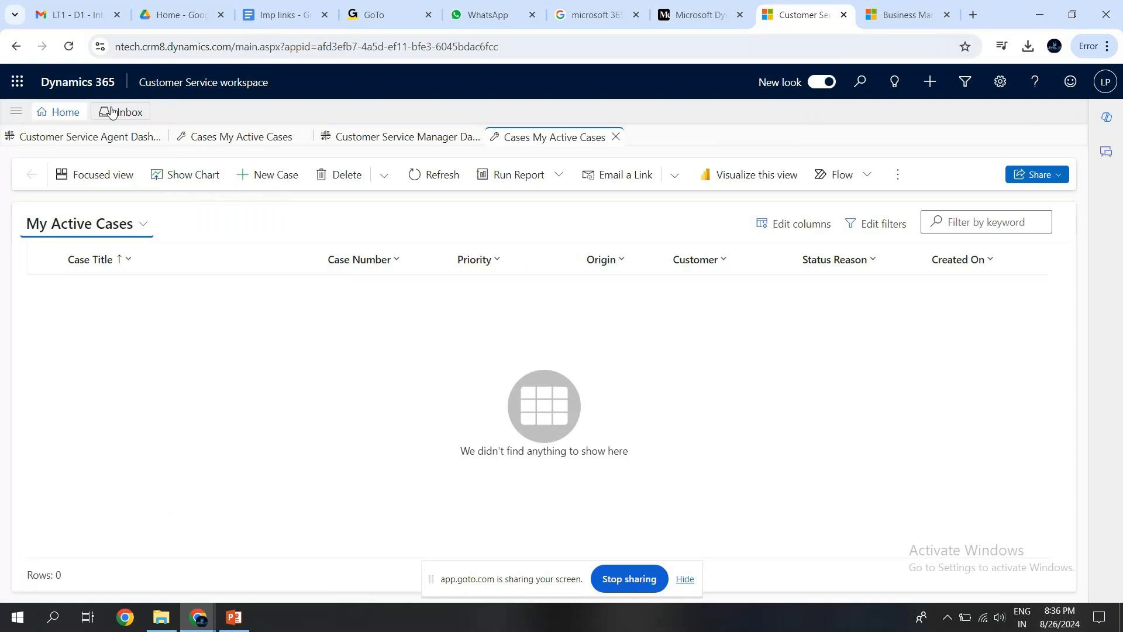
click(115, 232)
click(80, 293)
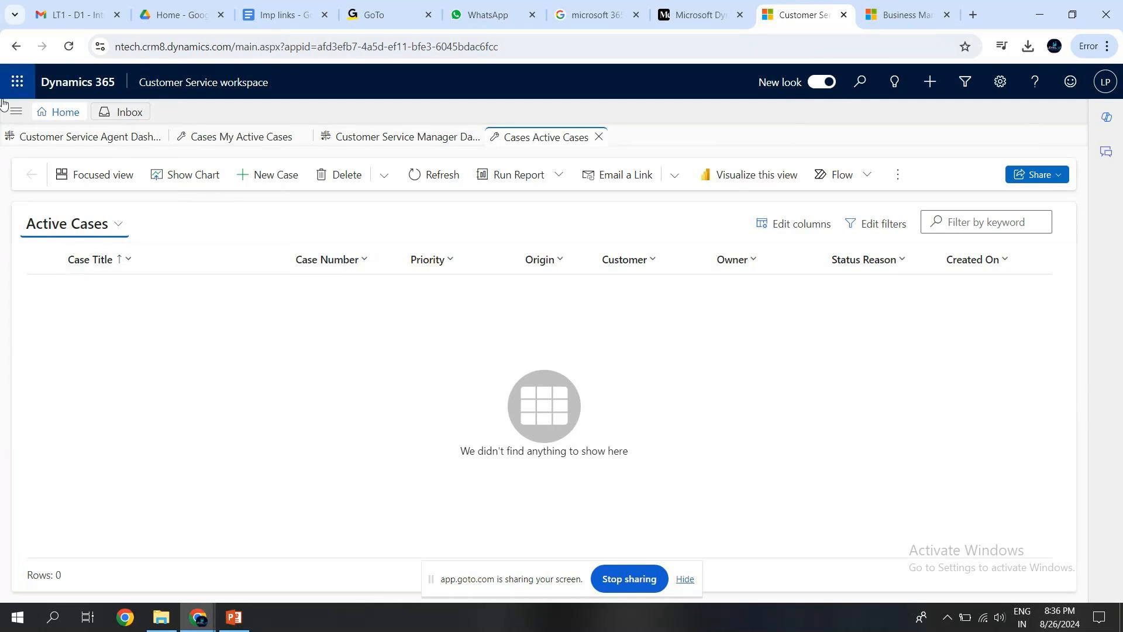
Reopen the Cases list in its default view and look through the site map entries down to Service Activities.
click(15, 113)
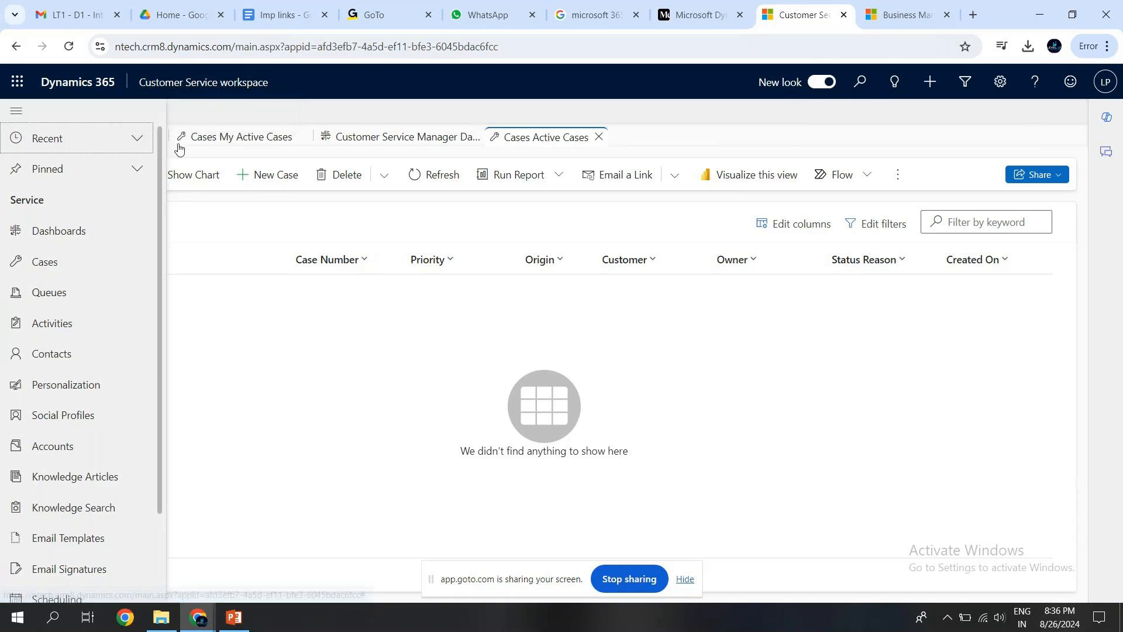
click(70, 263)
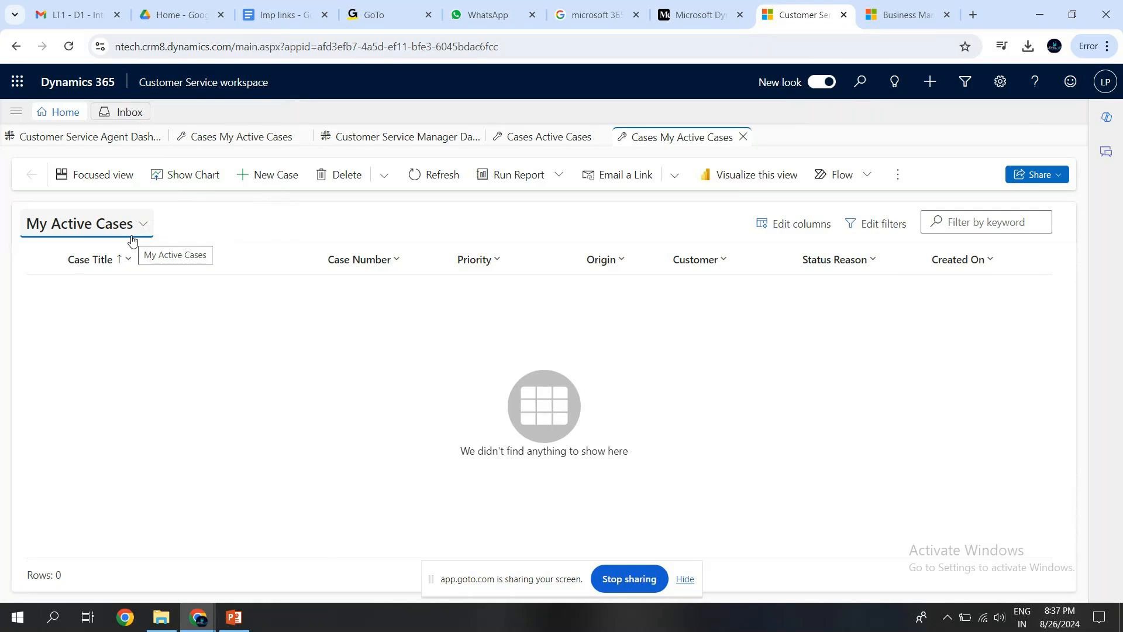
click(17, 113)
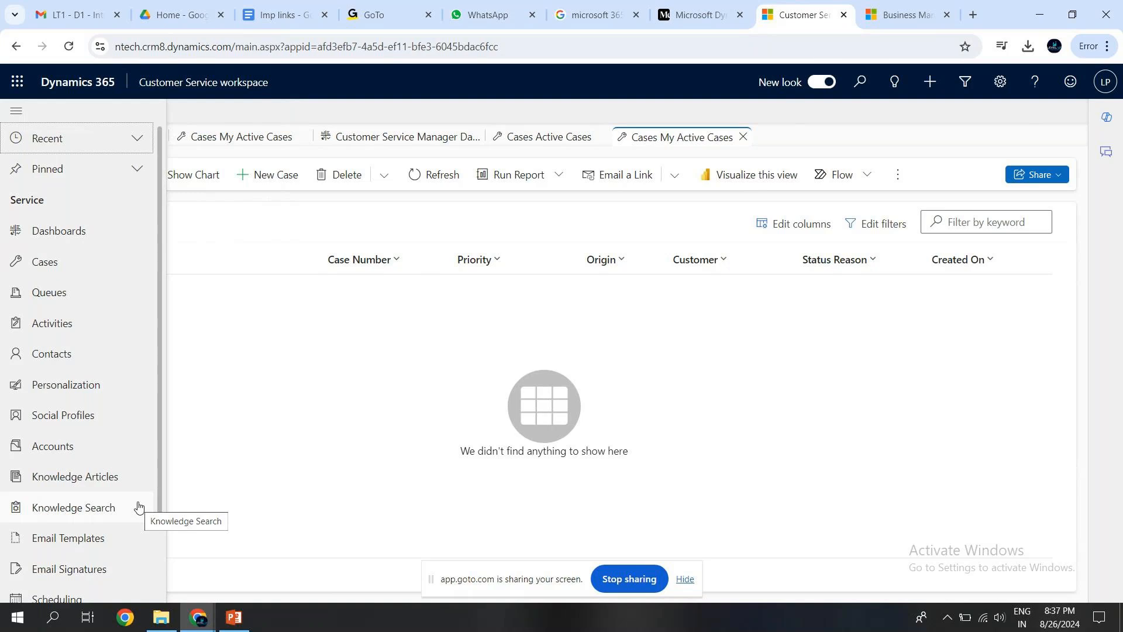
drag(160, 396, 152, 513)
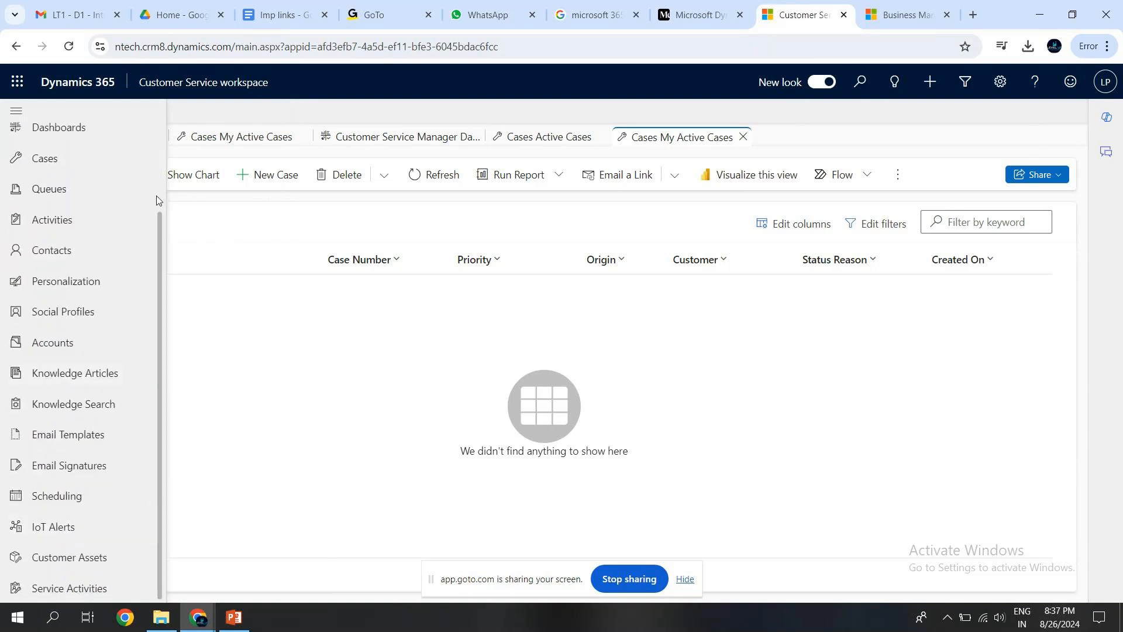
scroll(157, 197, up, 2)
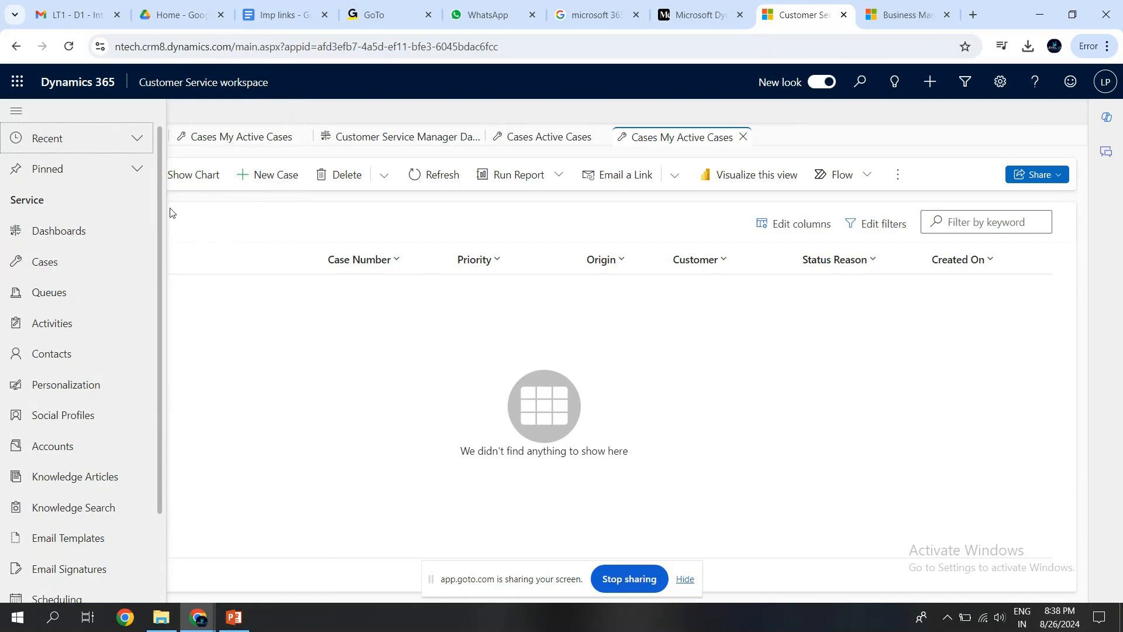
click(224, 235)
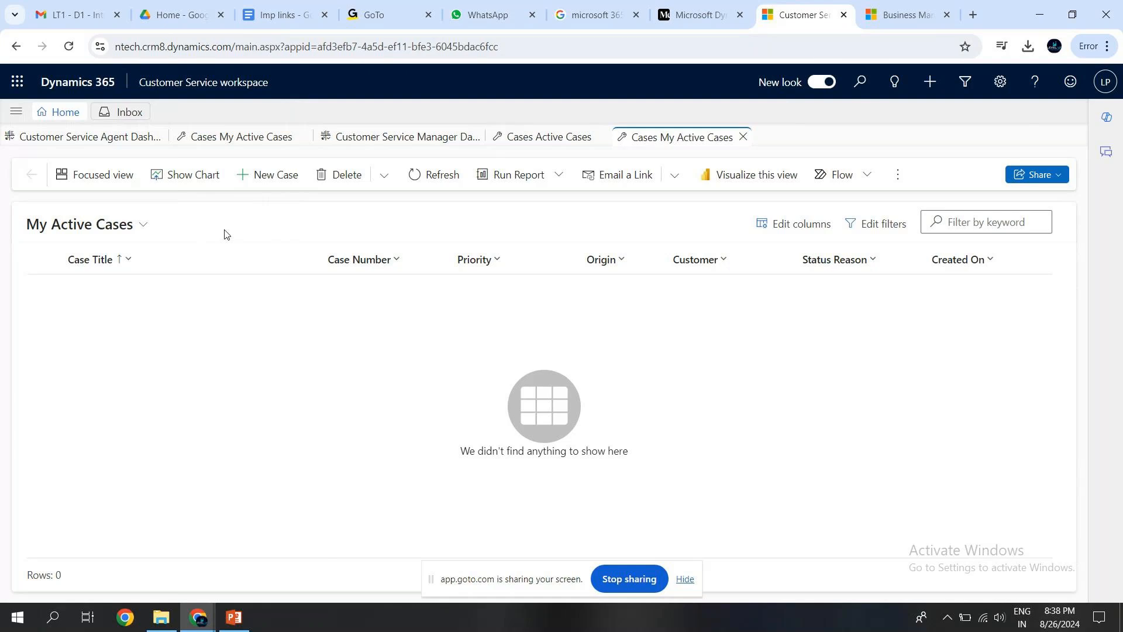
Start a new case, check which case forms are available and set the case type to Request.
click(263, 181)
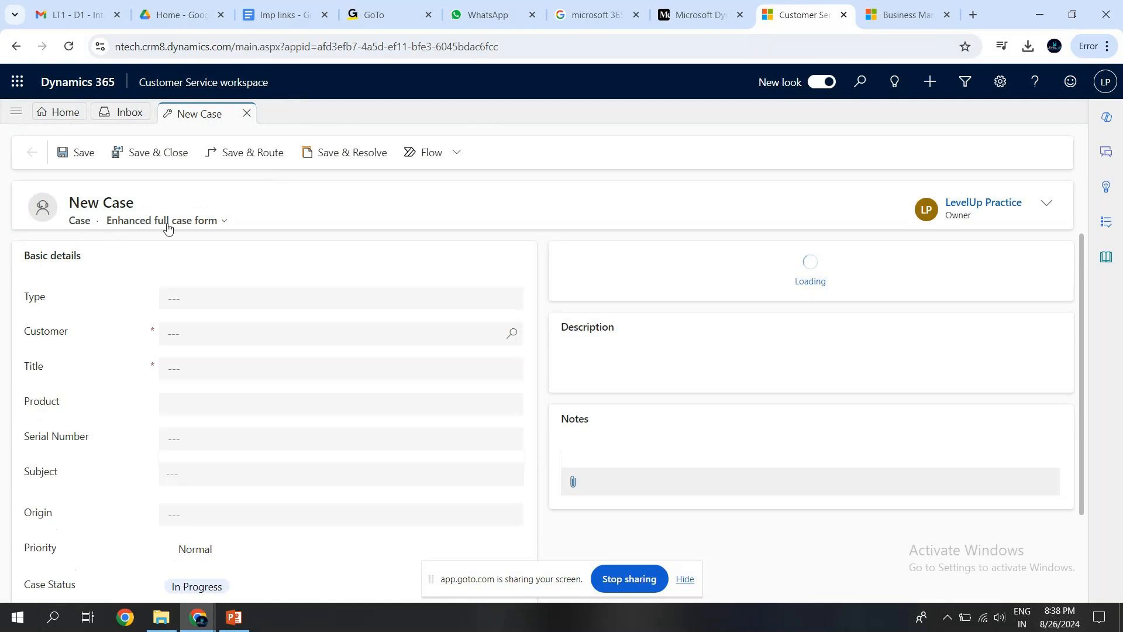
click(189, 224)
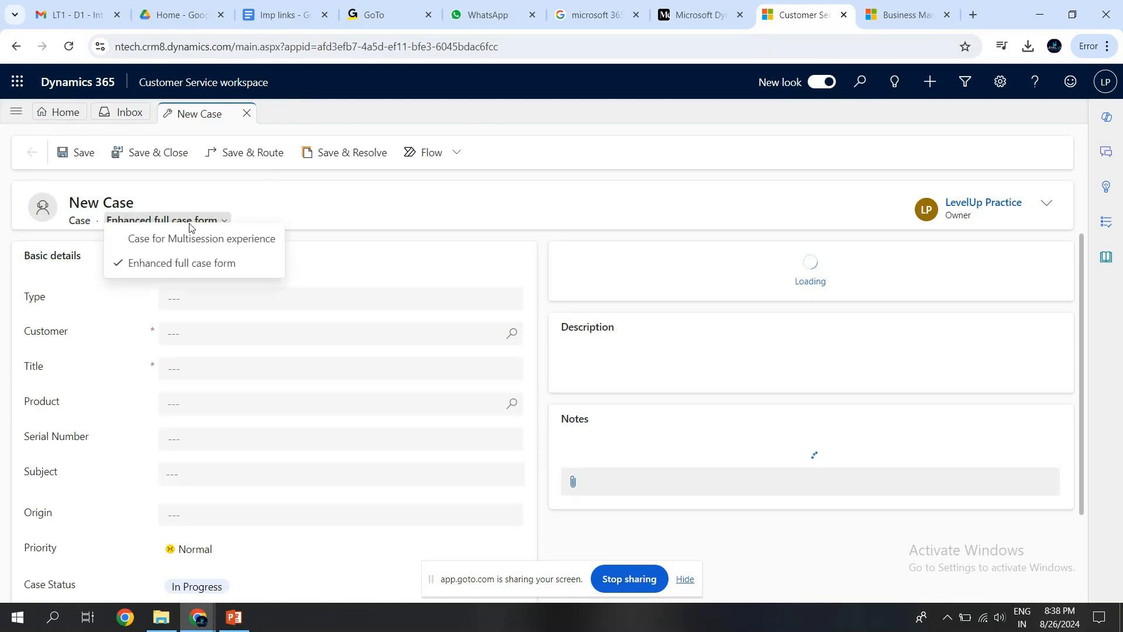
click(316, 298)
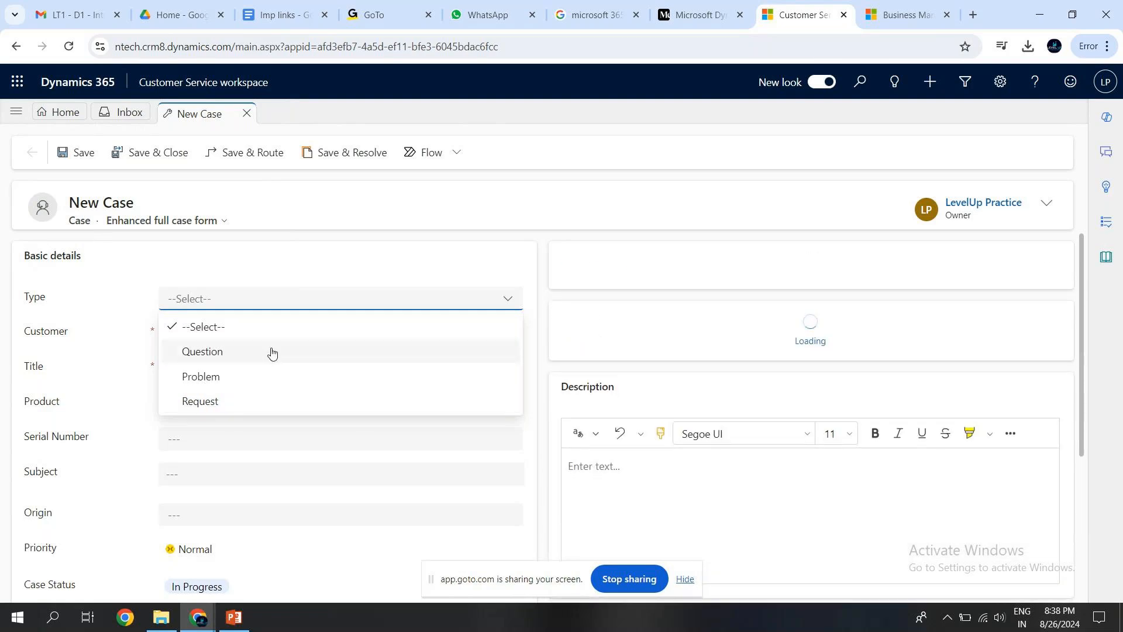
click(203, 403)
Open the advanced lookup for the case's customer, show the Contacts table and start a new contact from it.
click(217, 368)
click(224, 331)
click(514, 336)
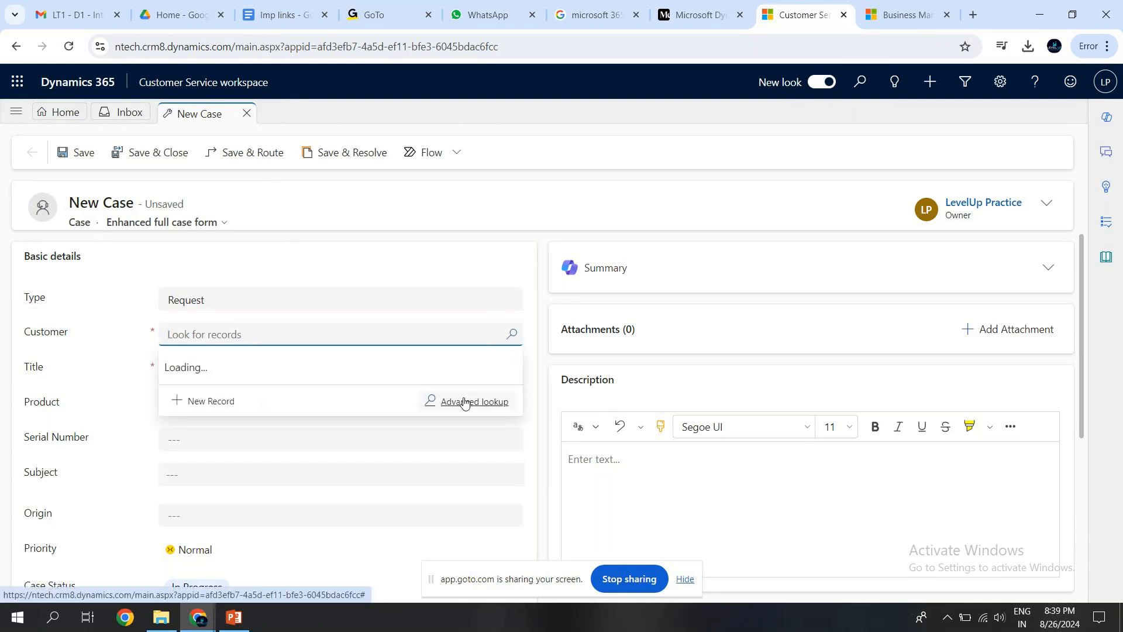
click(464, 403)
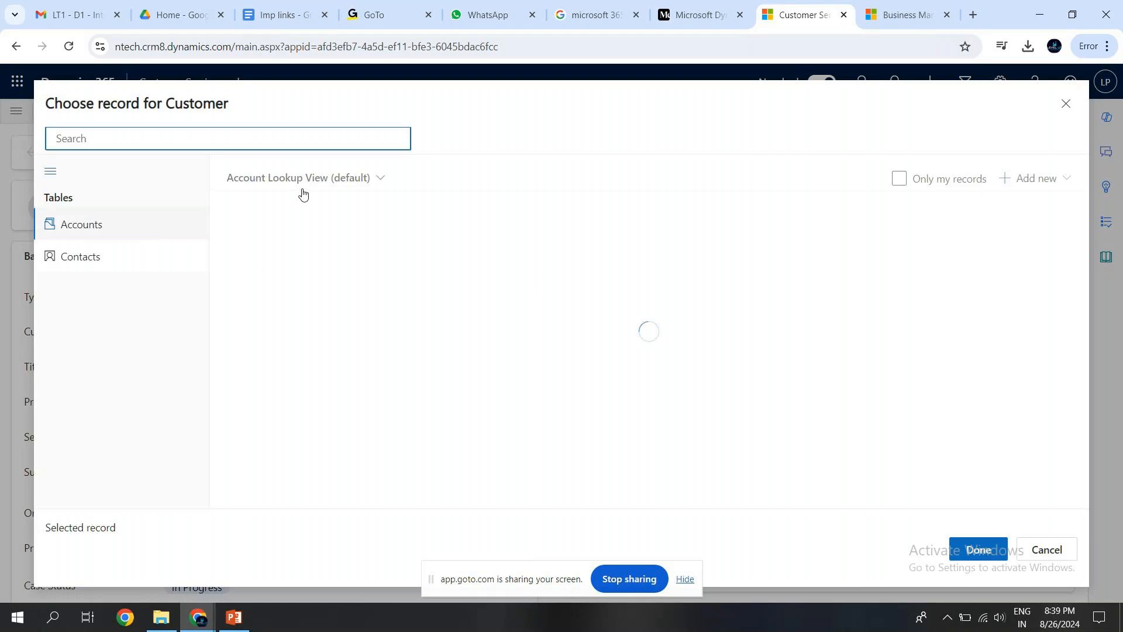
click(100, 256)
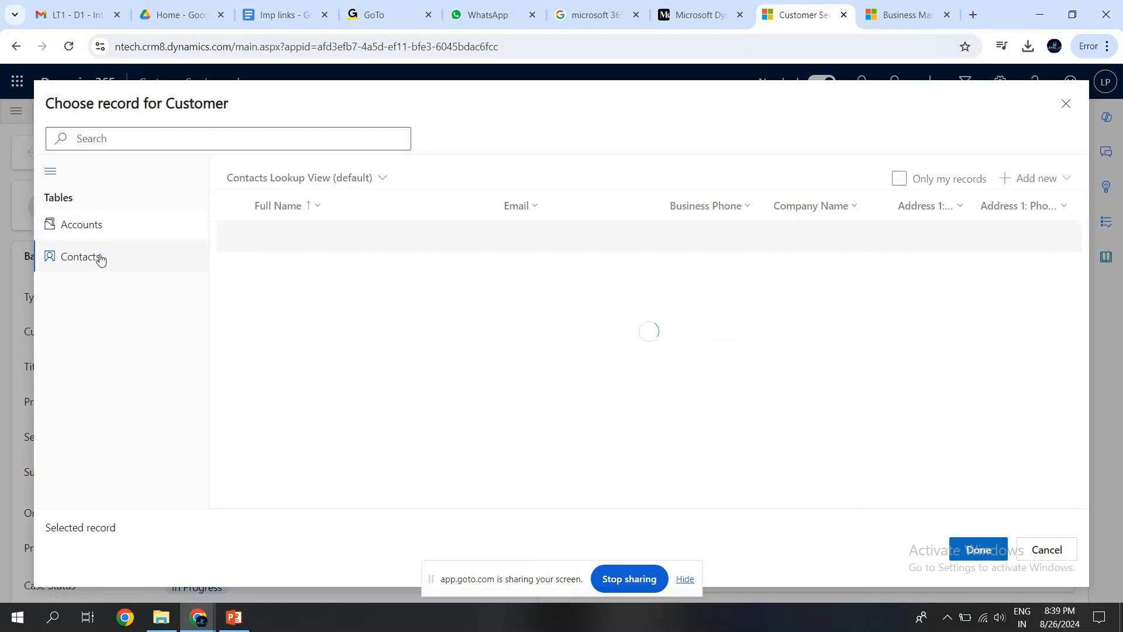
click(1048, 190)
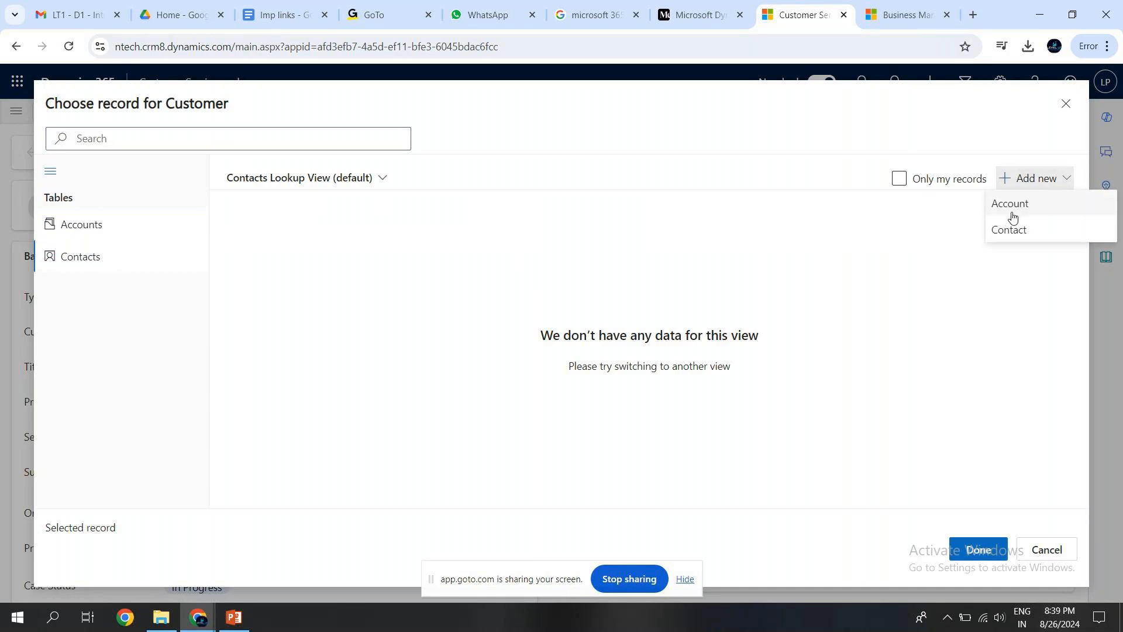
click(1007, 230)
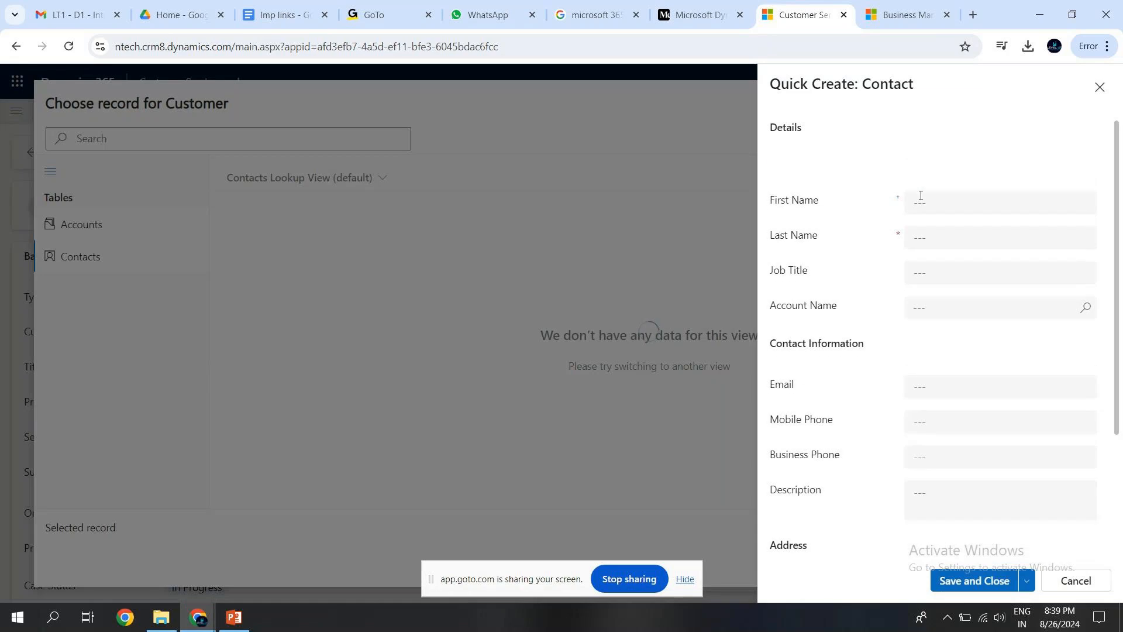
Save the contact with first name "Level Up" and last name "Lt1" and assign it as the case's customer.
click(922, 198)
text(L)
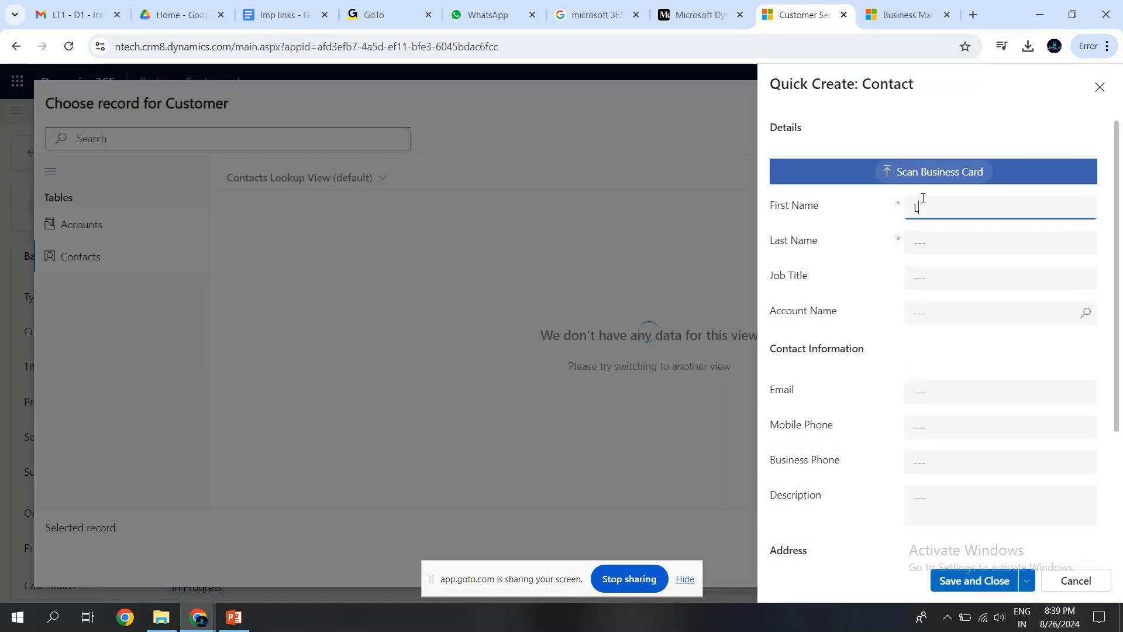
text(evel )
text(IUp)
key(BackSpace)
key(BackSpace)
key(BackSpace)
text(Up)
click(920, 240)
text(LT1)
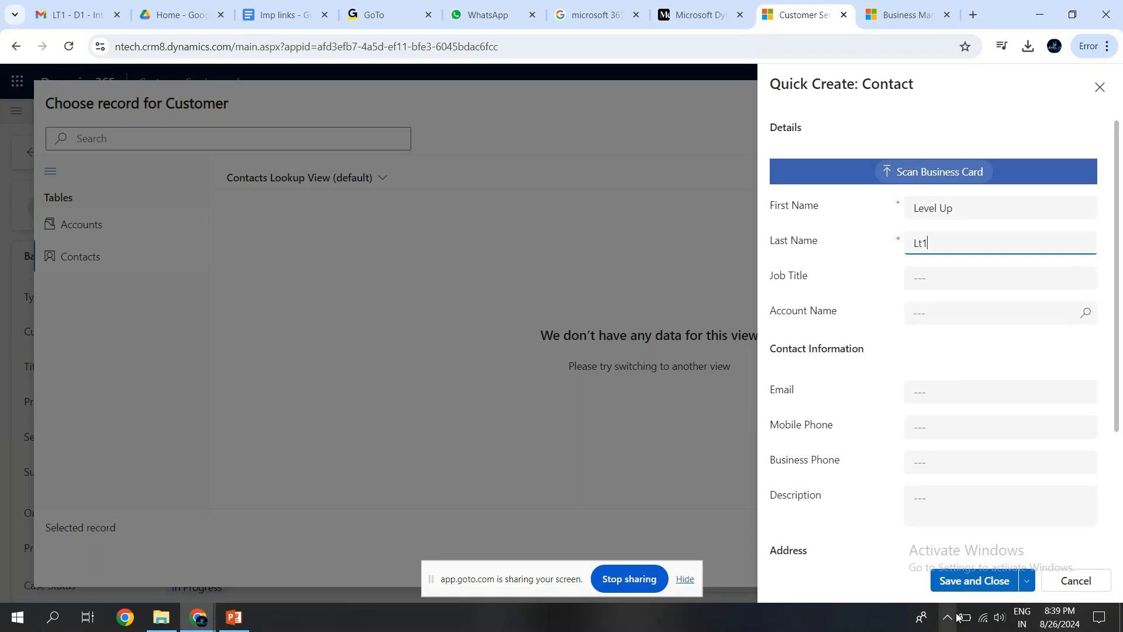
click(968, 581)
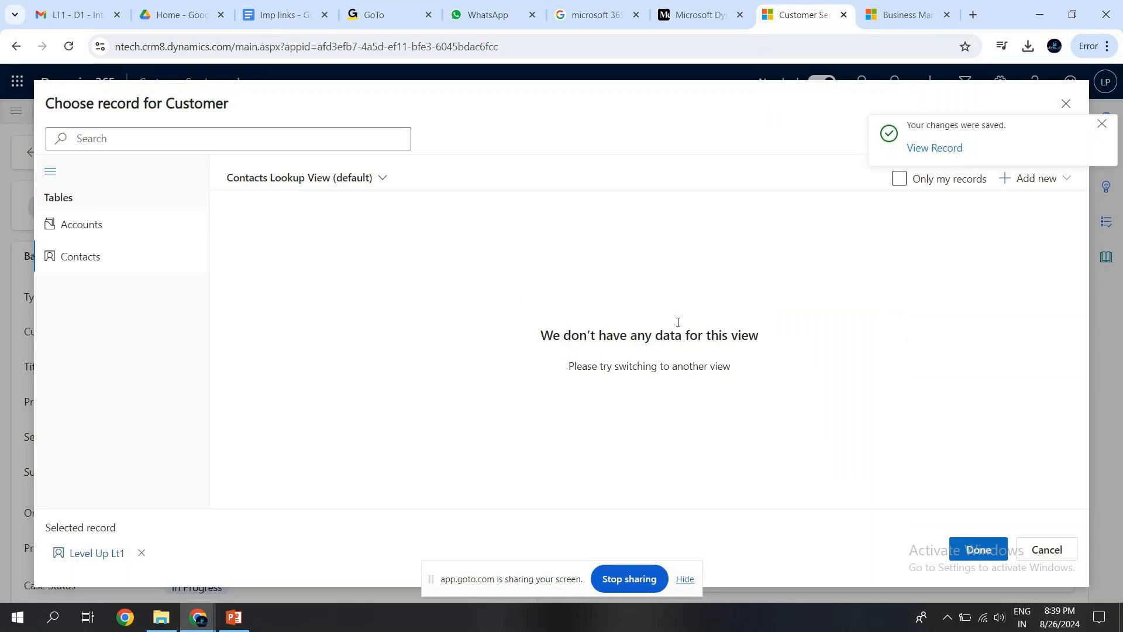
click(98, 258)
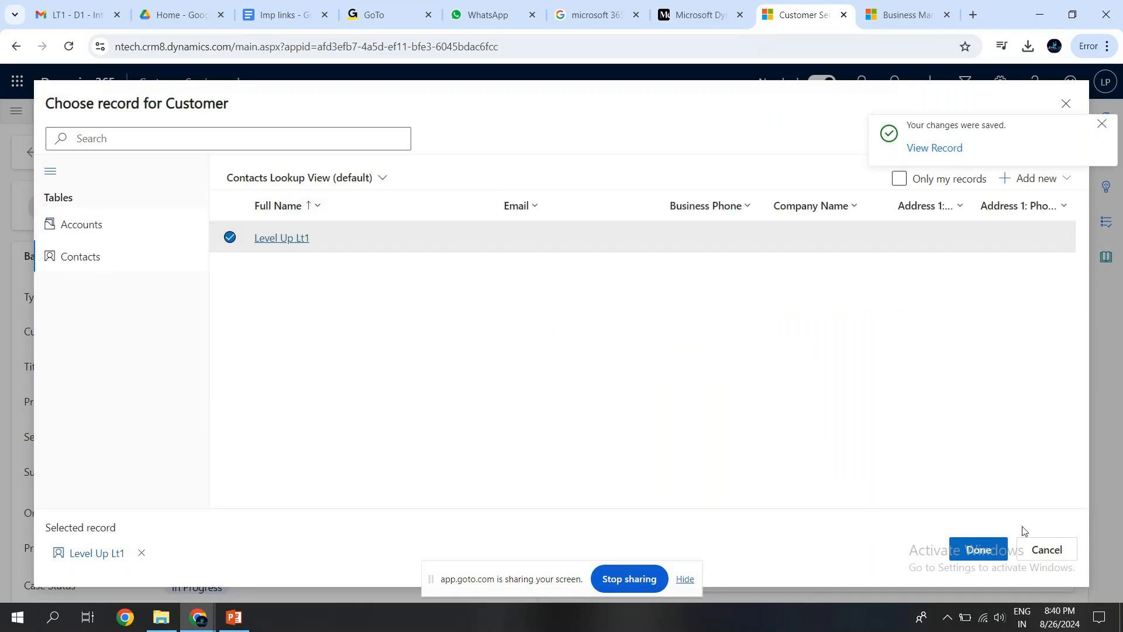
click(979, 550)
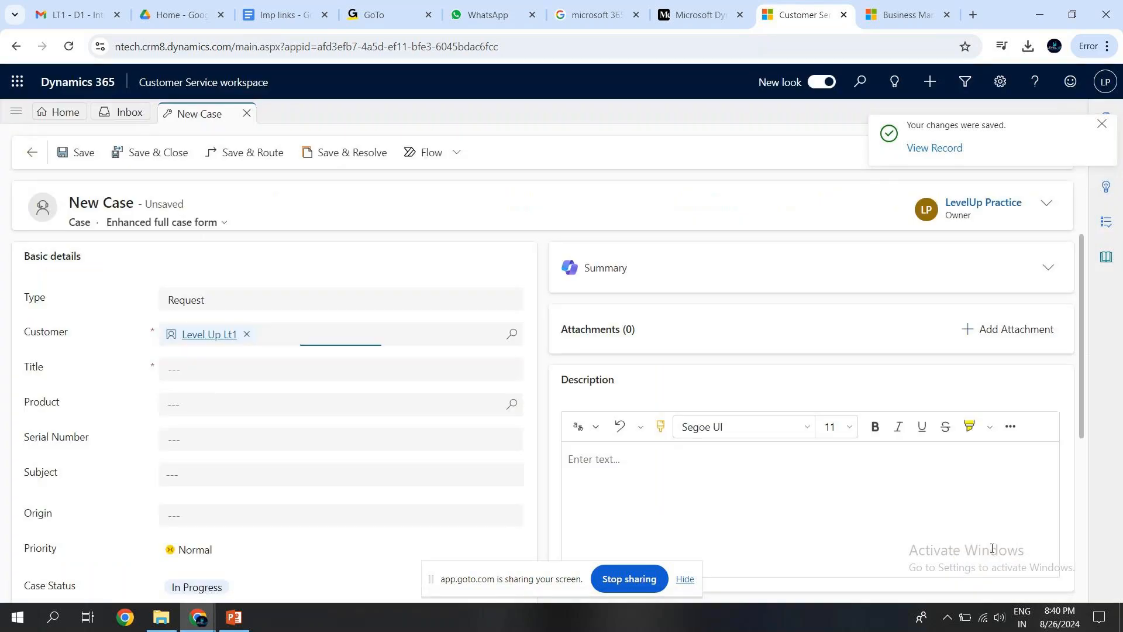
Title the case "LT1" and save it.
click(251, 372)
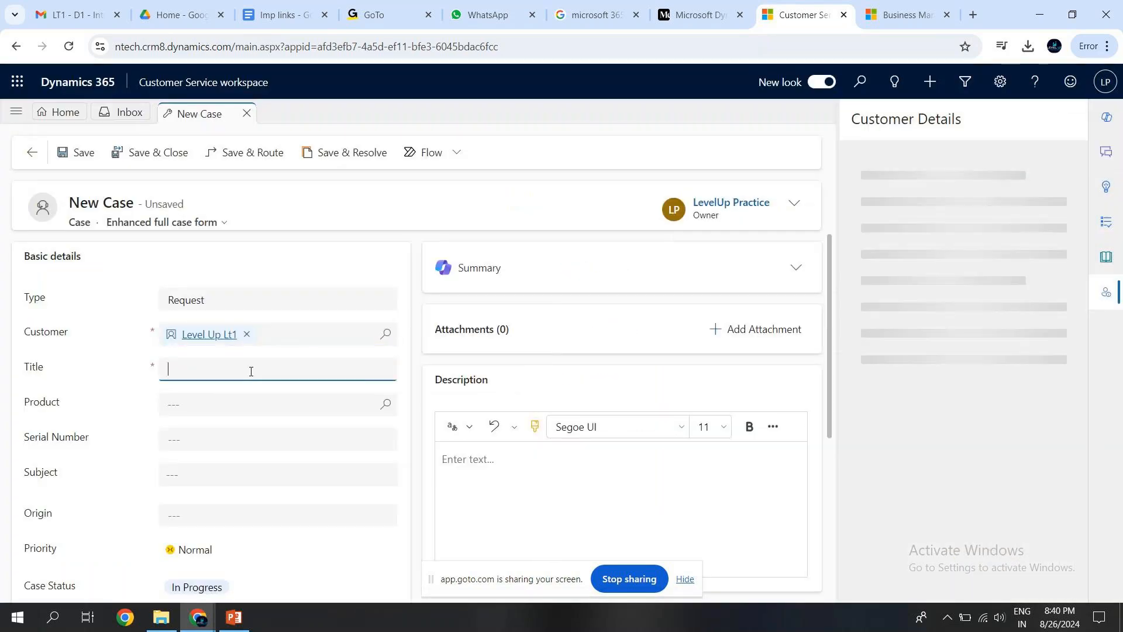
text(LT1)
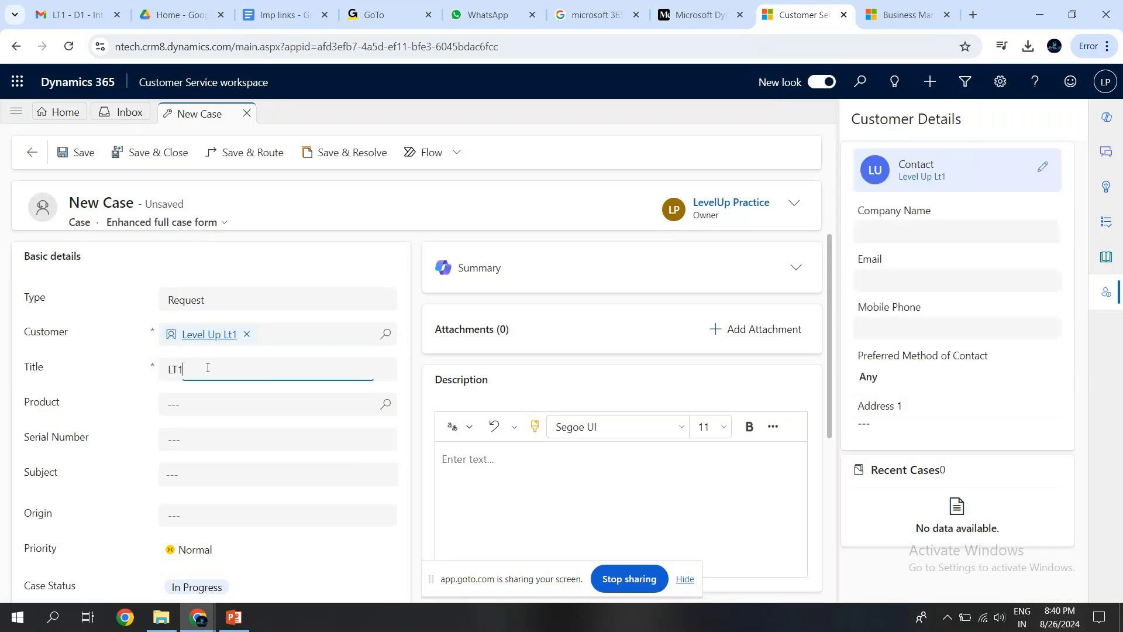
click(207, 367)
text(1)
click(72, 164)
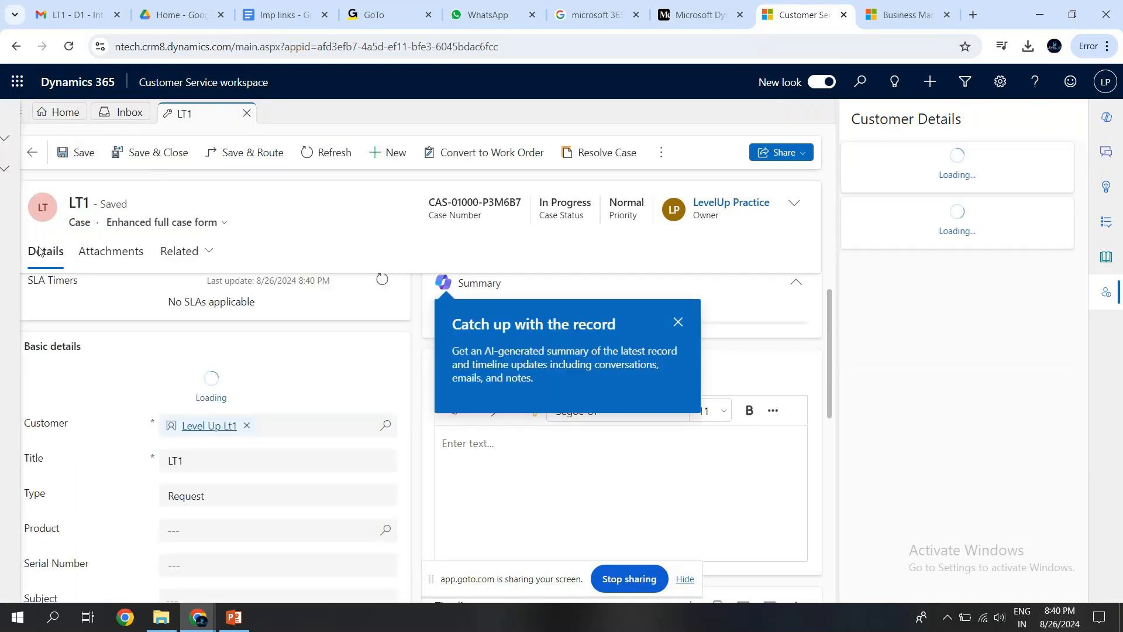
Look through the site map and Copilot pane beside the saved case, then hide both and dismiss the "Catch up with the record" tip.
click(16, 114)
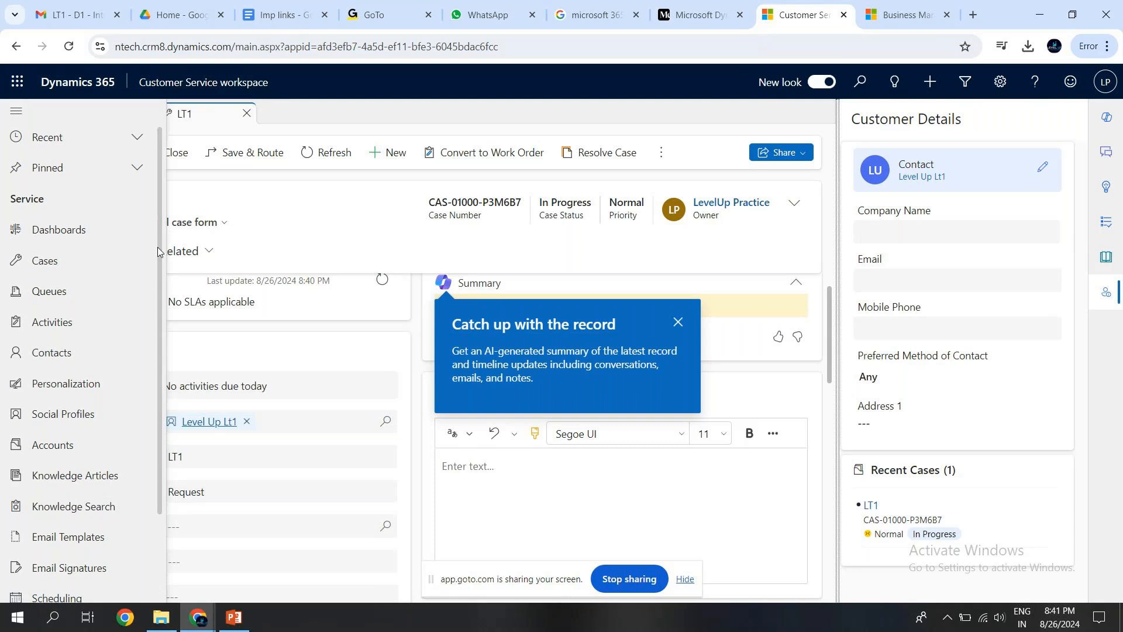
drag(157, 244, 155, 485)
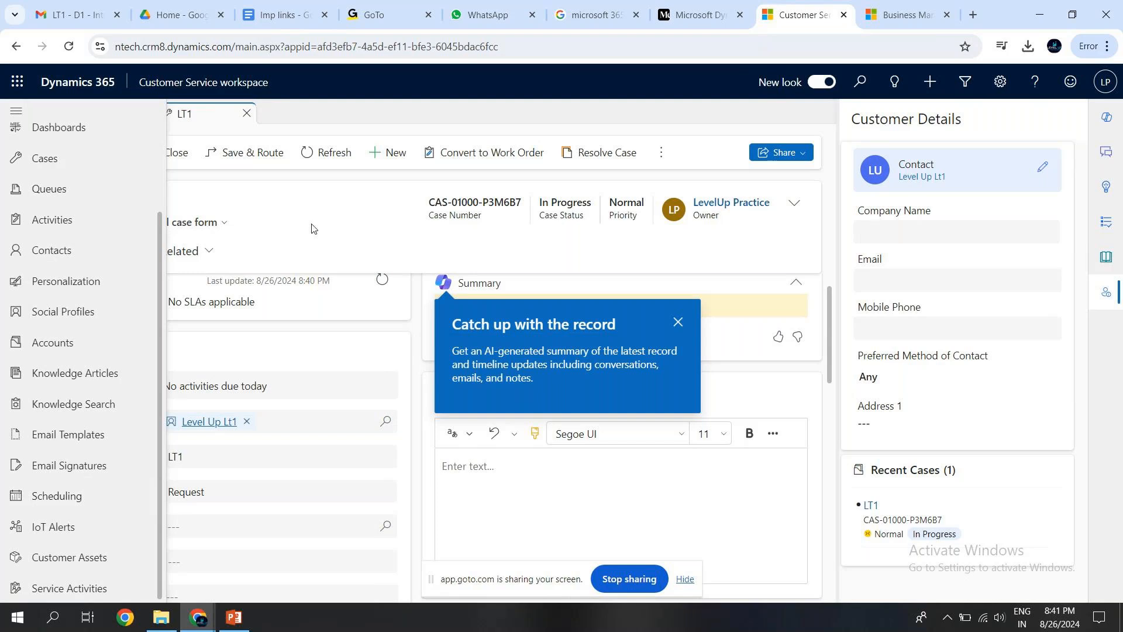
click(1106, 117)
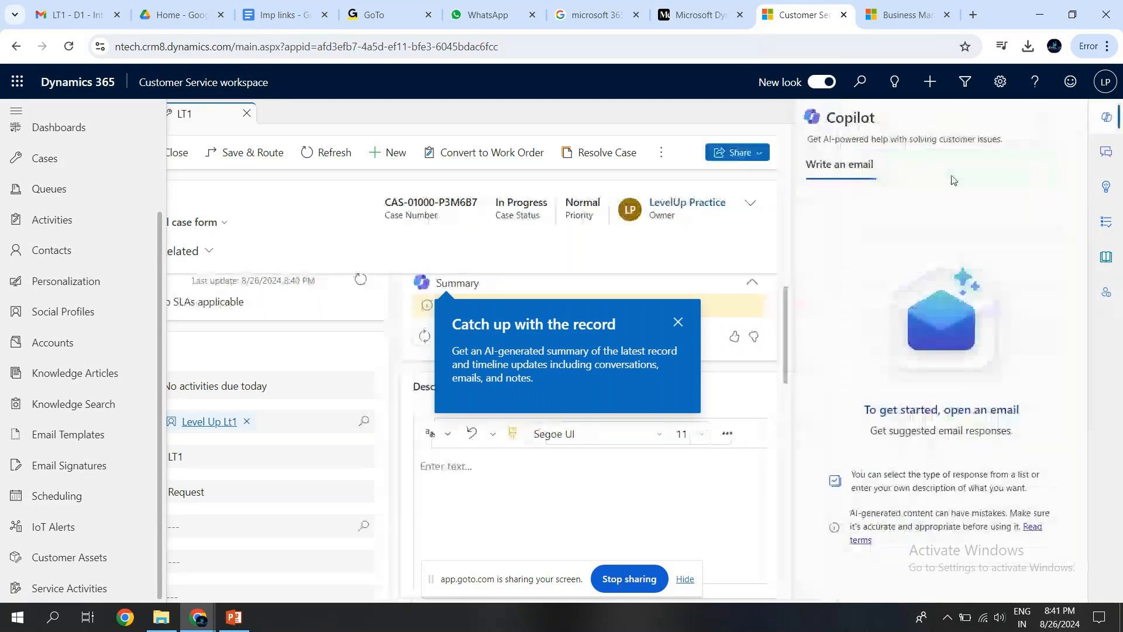
click(1107, 119)
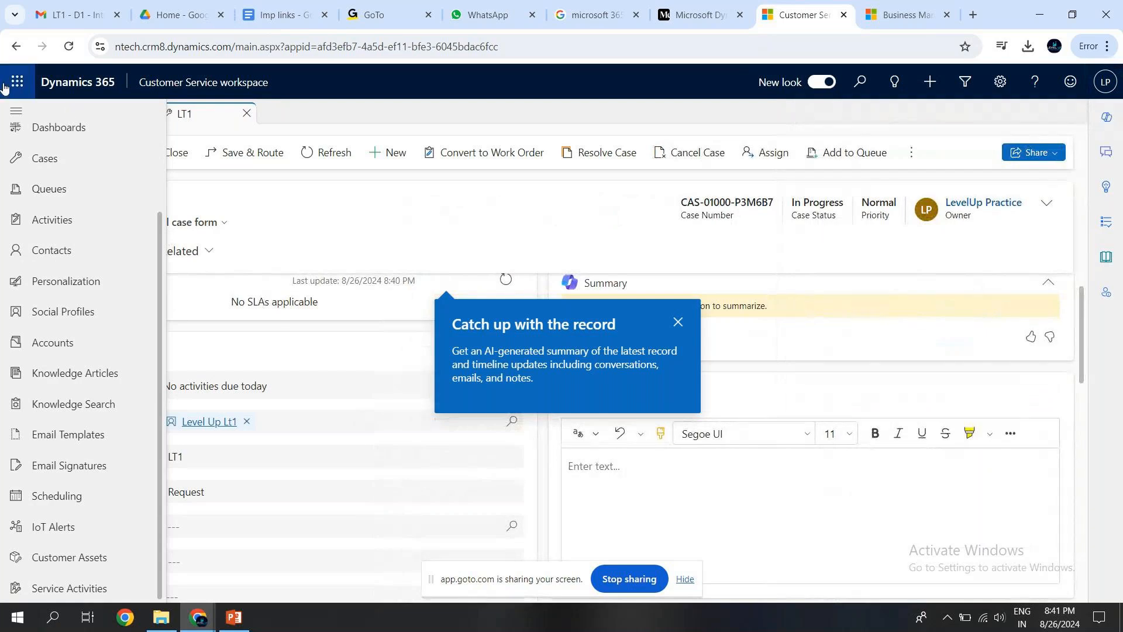
click(16, 111)
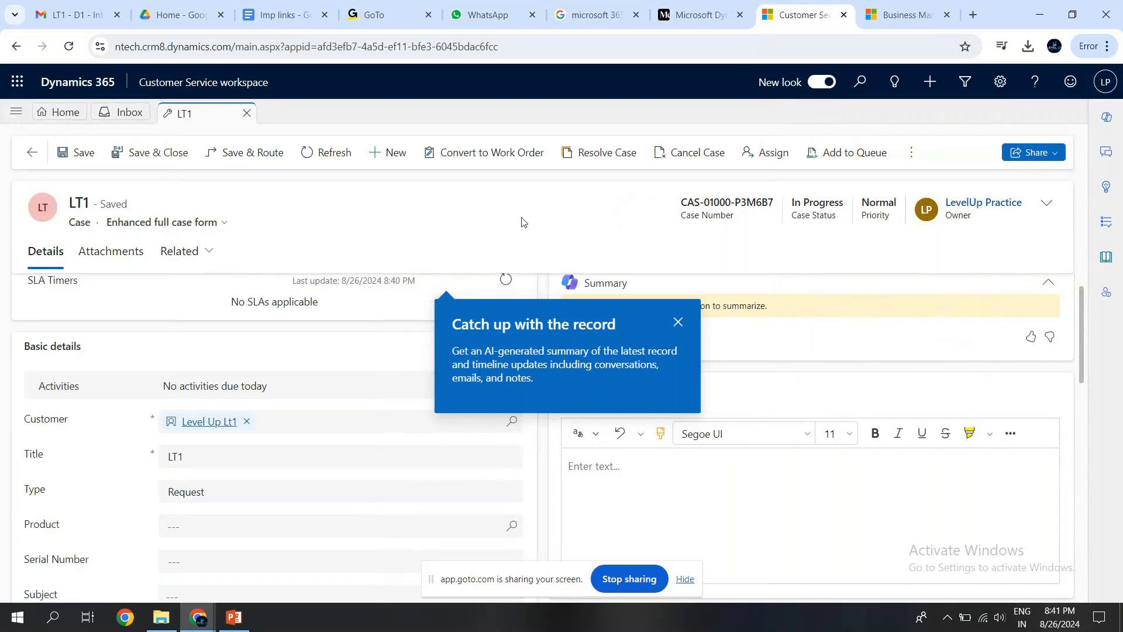
click(678, 322)
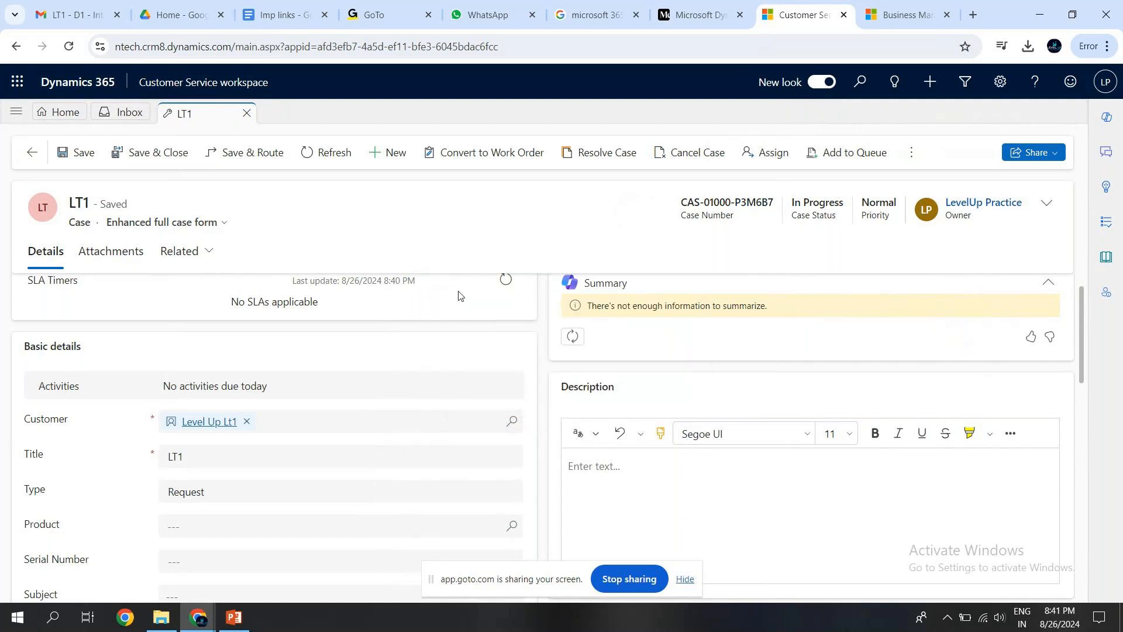
Highlight the table name in the LT1 case header and save the case.
drag(79, 204, 76, 220)
double_click(76, 220)
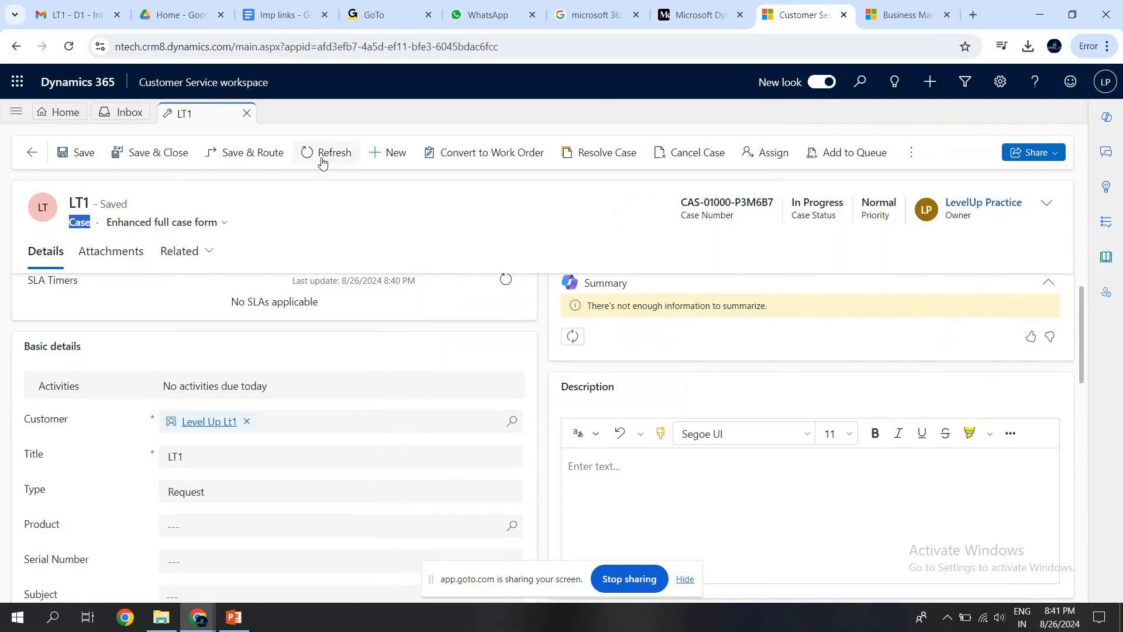
click(70, 155)
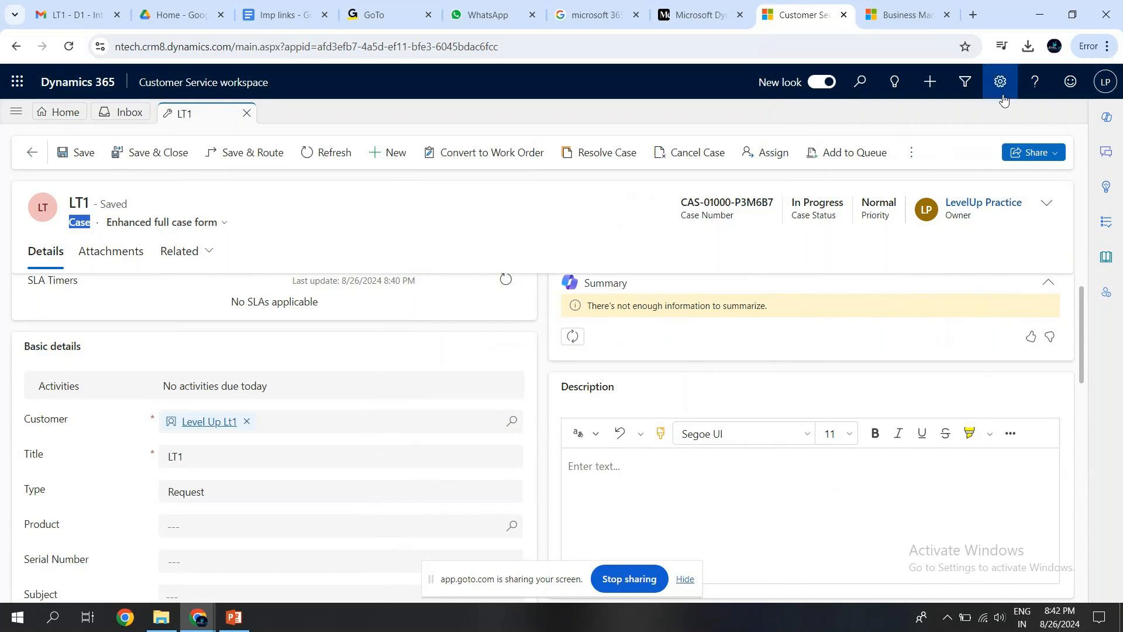
Run Advanced find on the Accounts table and inspect the resulting view's filters without applying any change.
click(966, 83)
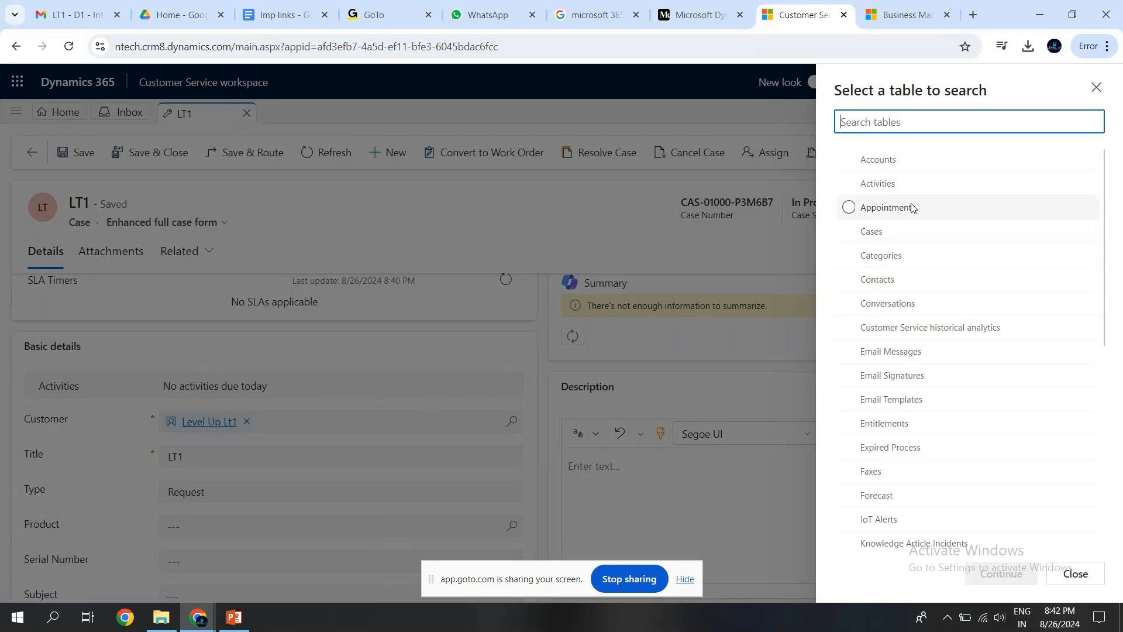
click(1098, 90)
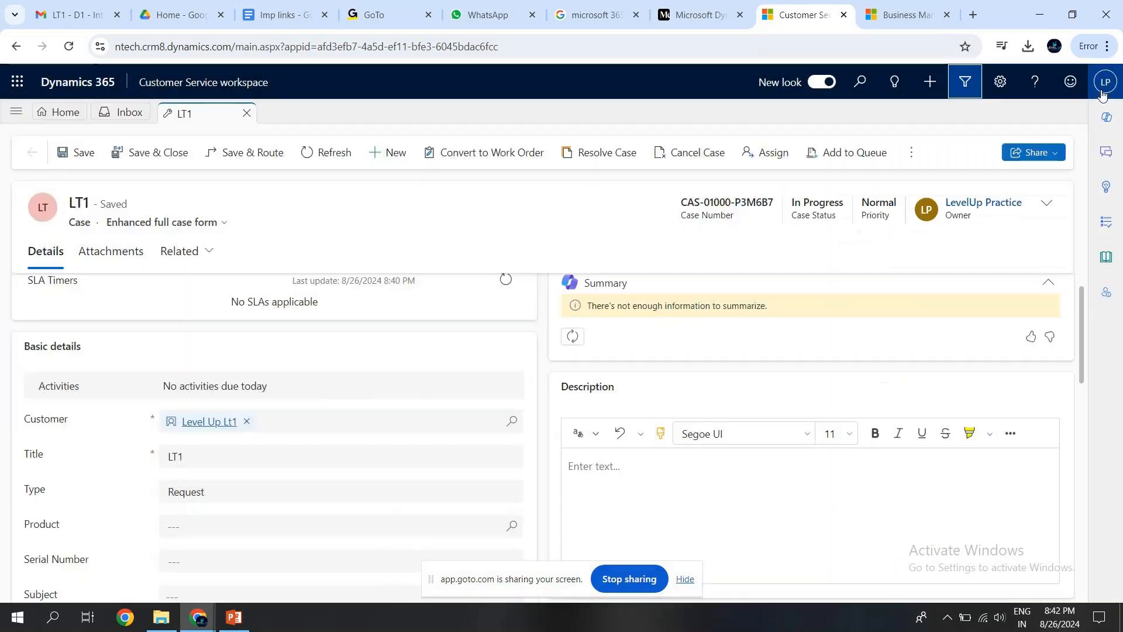
click(971, 89)
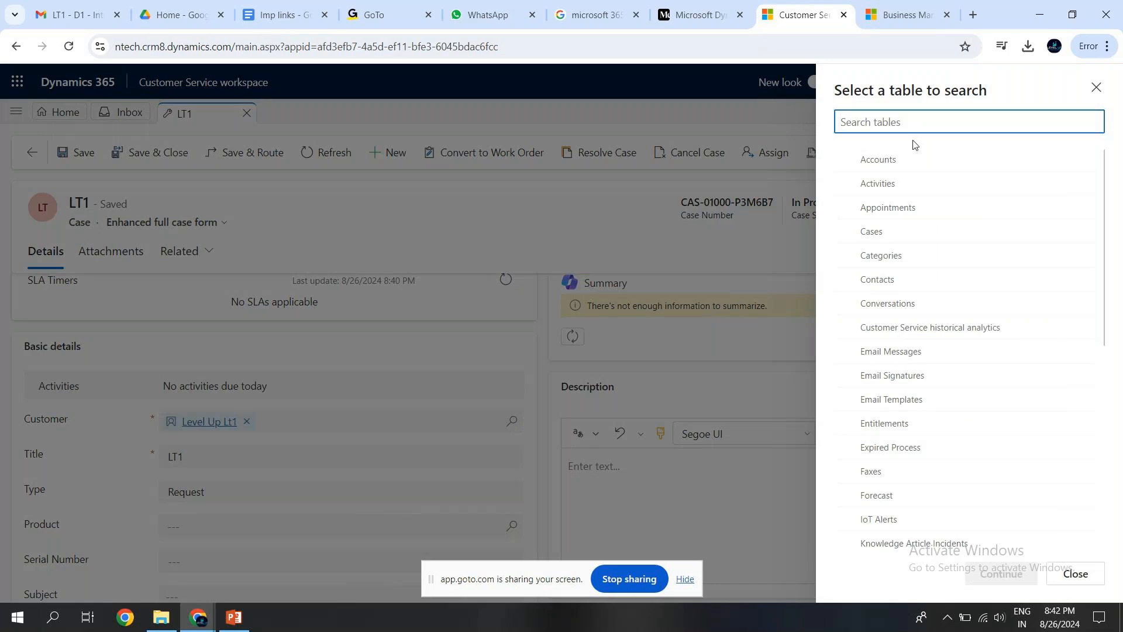
click(891, 163)
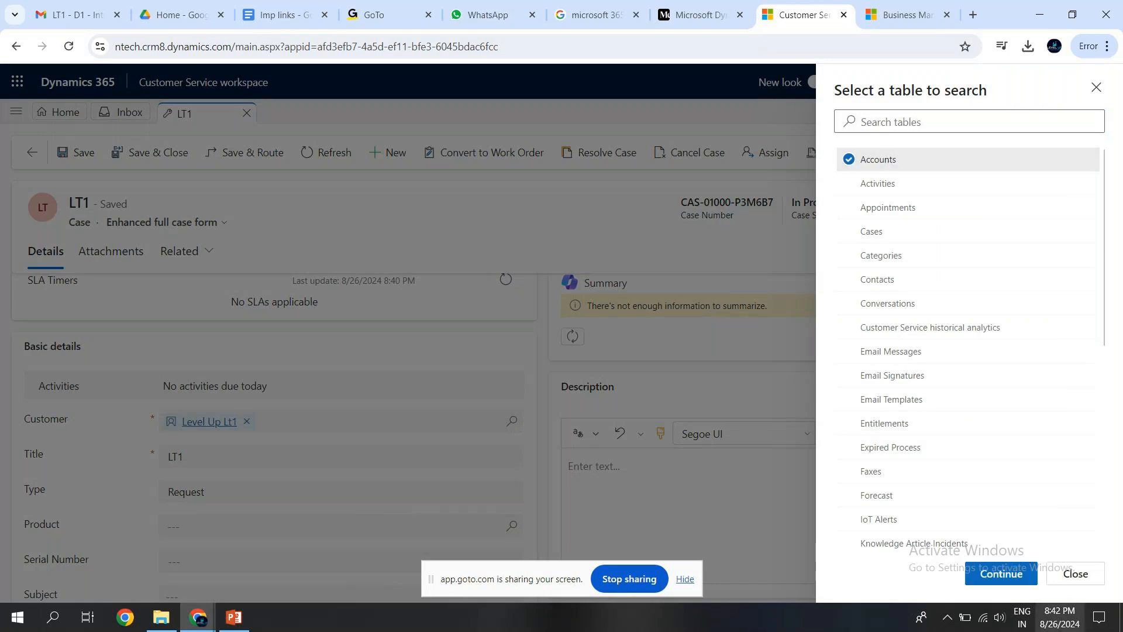
click(1005, 579)
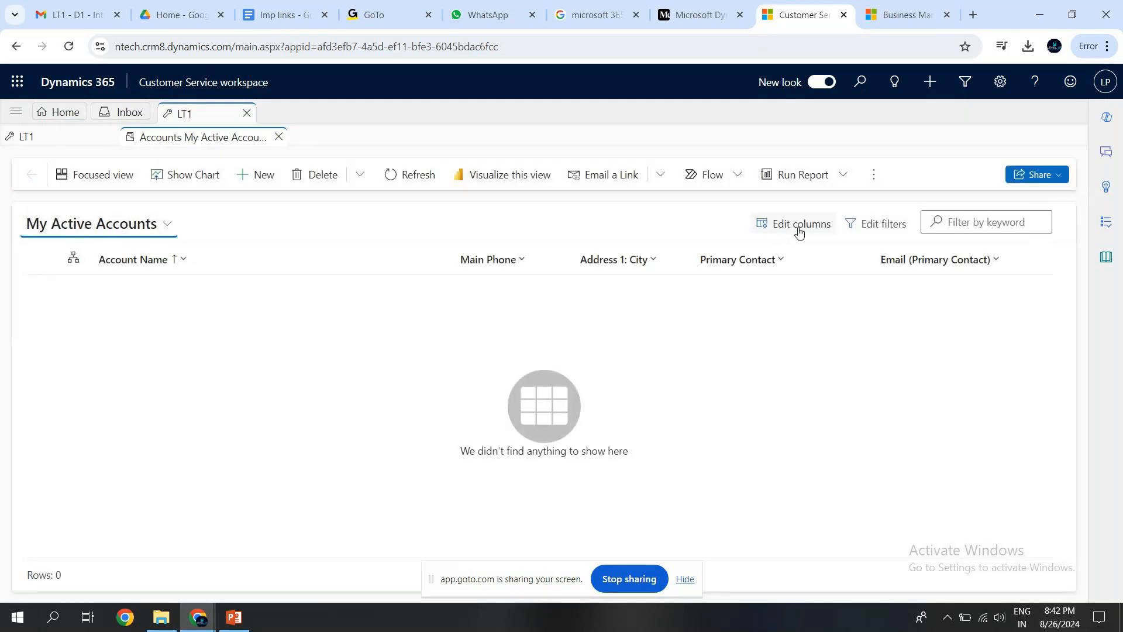
click(861, 232)
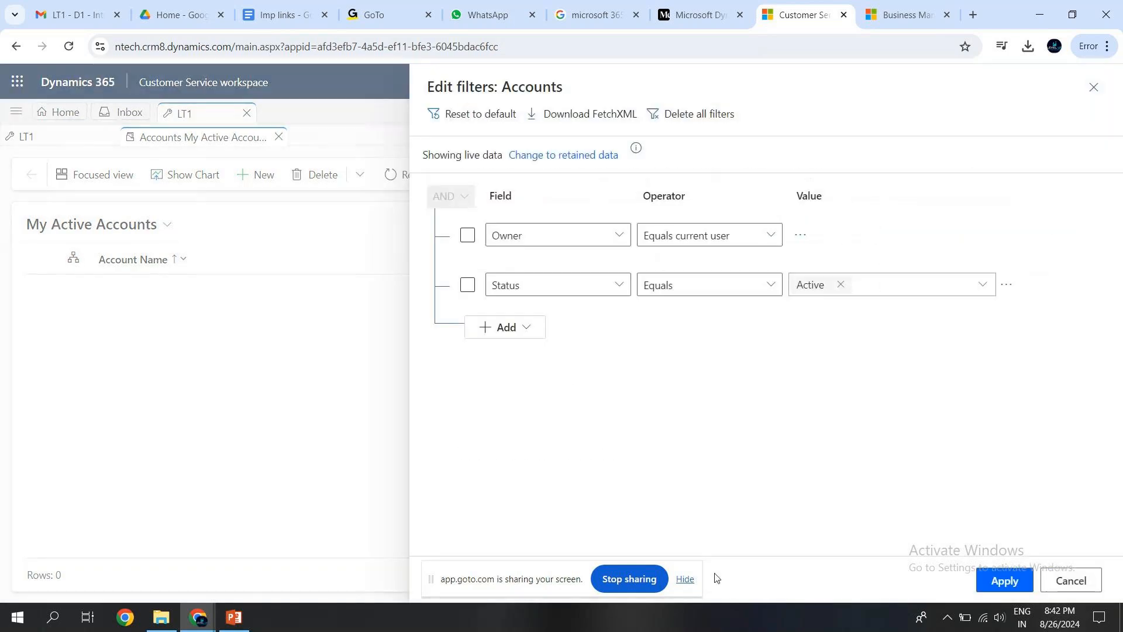
click(1072, 579)
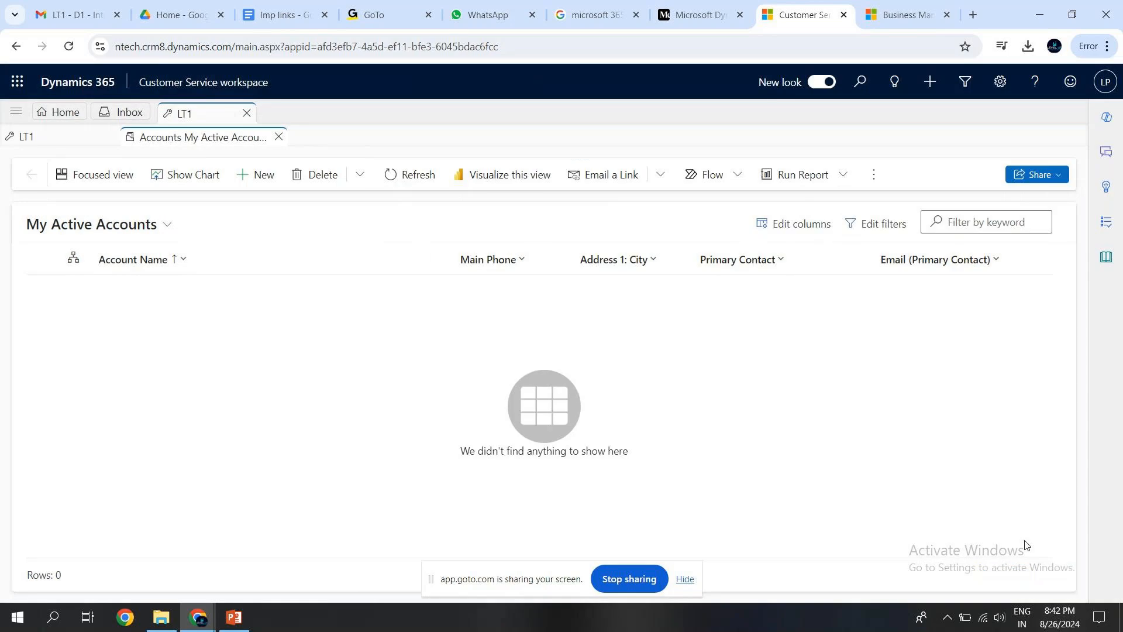
Search across all records for "Level Up" without any table filter.
click(862, 87)
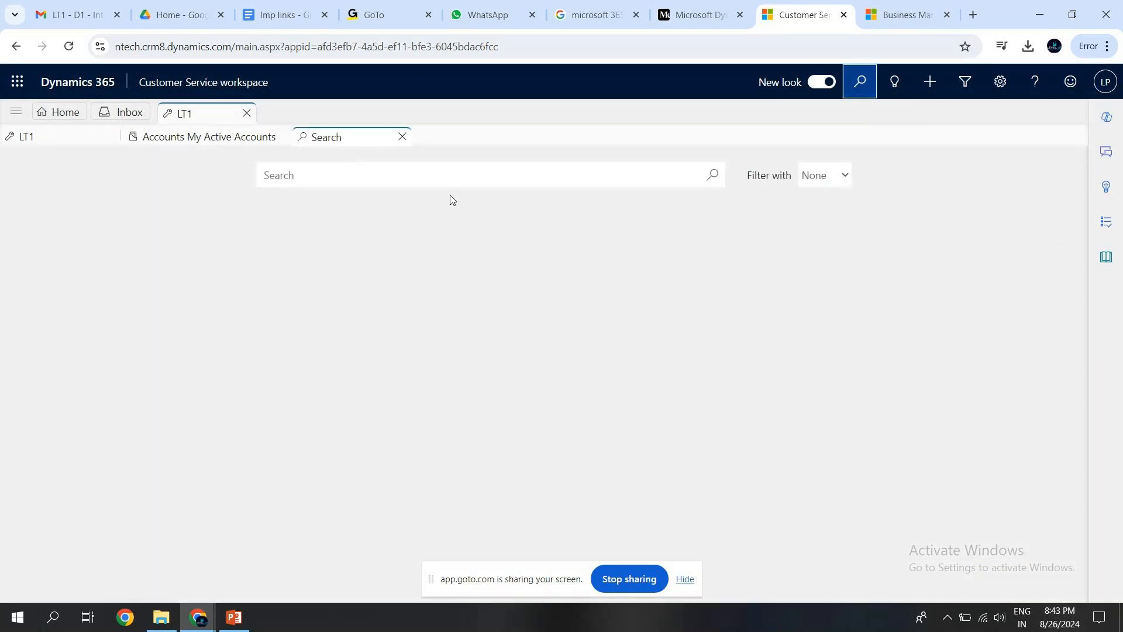
click(384, 183)
text(Leve)
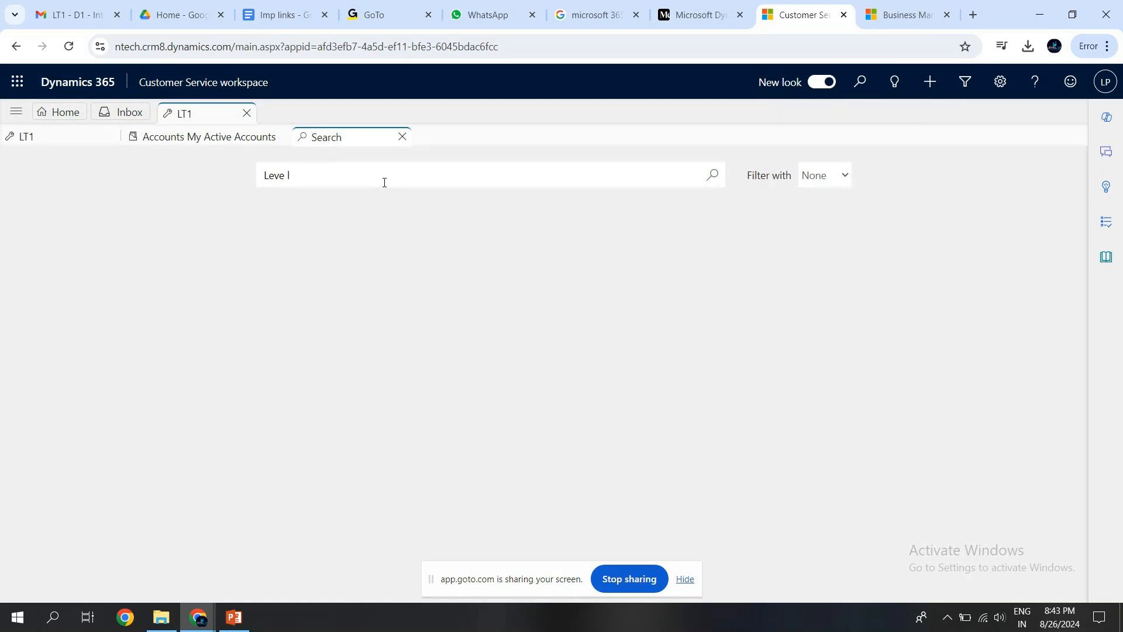
text(l Up)
key(Return)
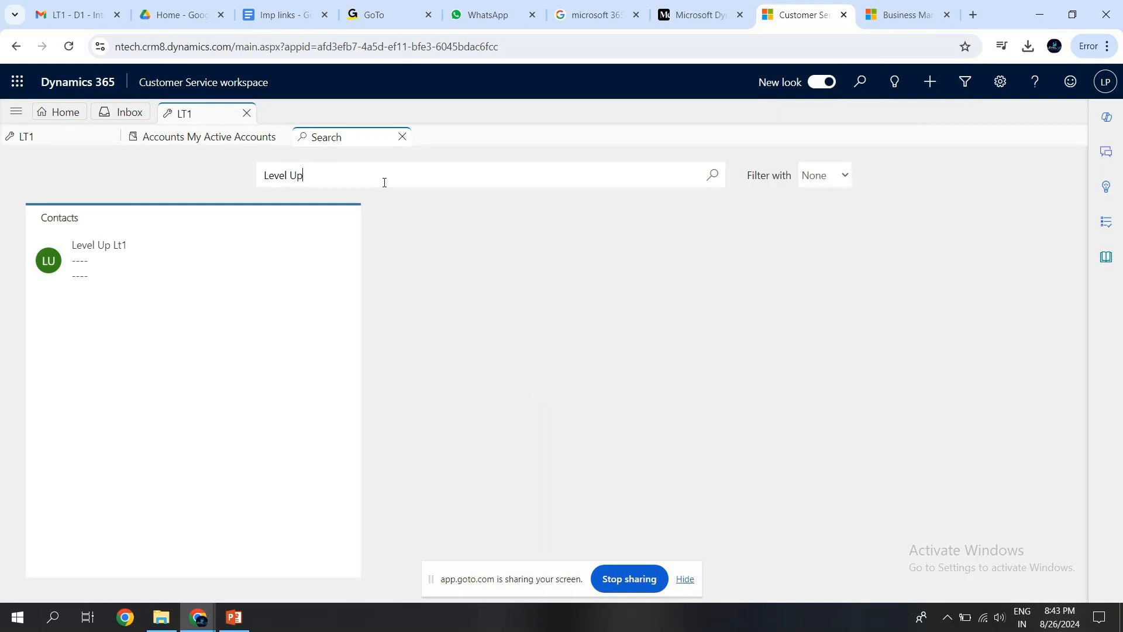
View the Advanced find table list again, close it and open another blank search page.
click(970, 82)
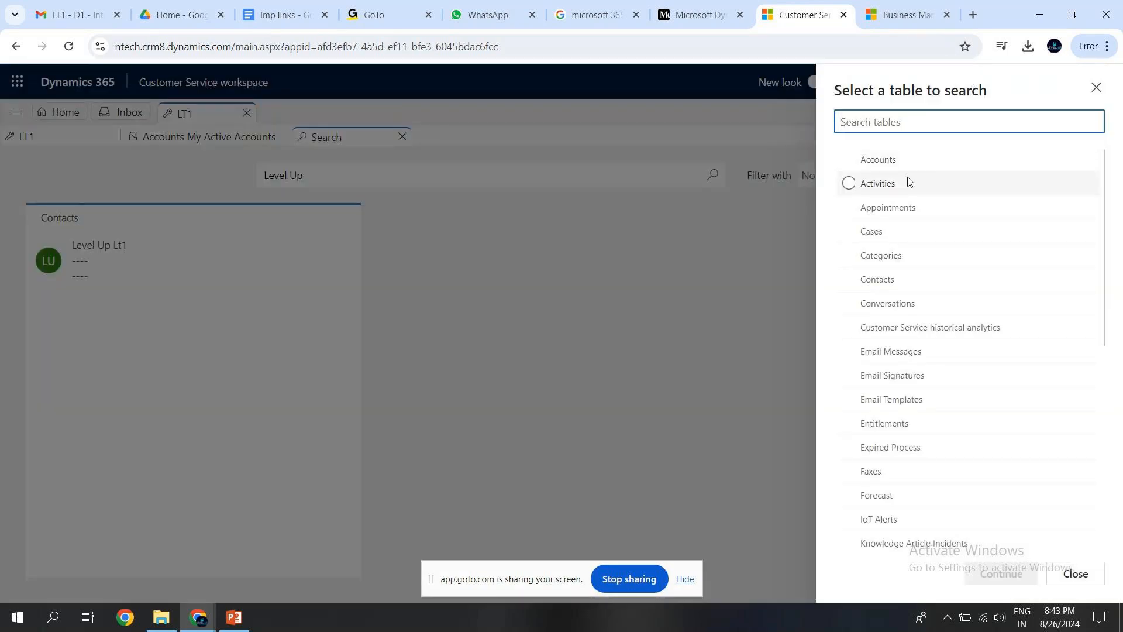
click(1098, 94)
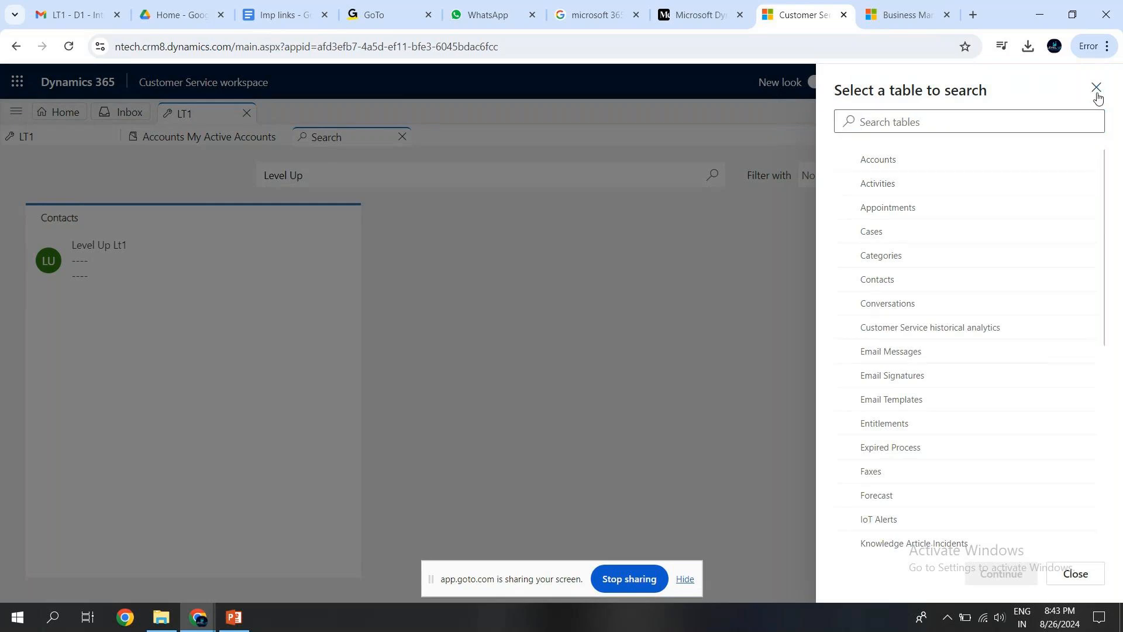
click(858, 84)
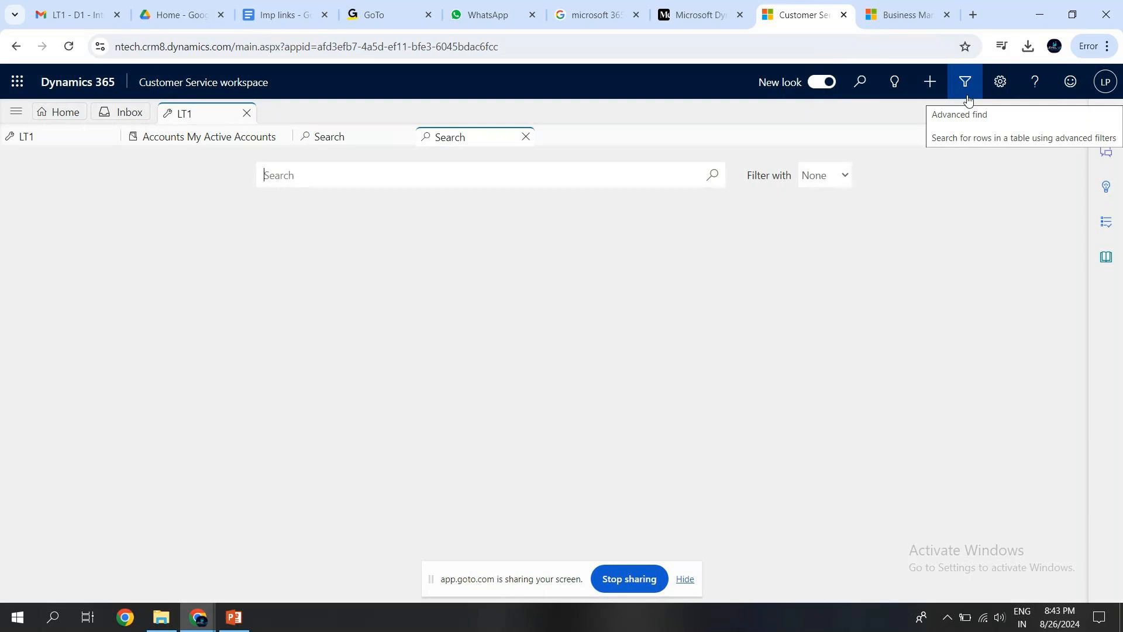
View the signed-in account's details, open its account page and return to the workspace's account details.
click(1106, 87)
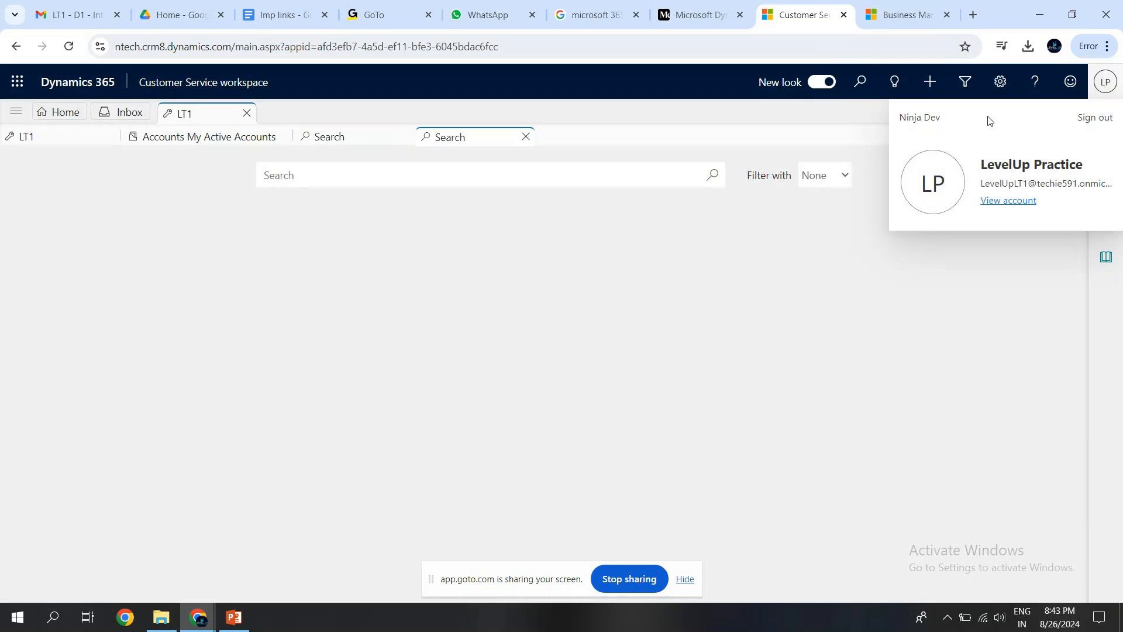
click(1009, 202)
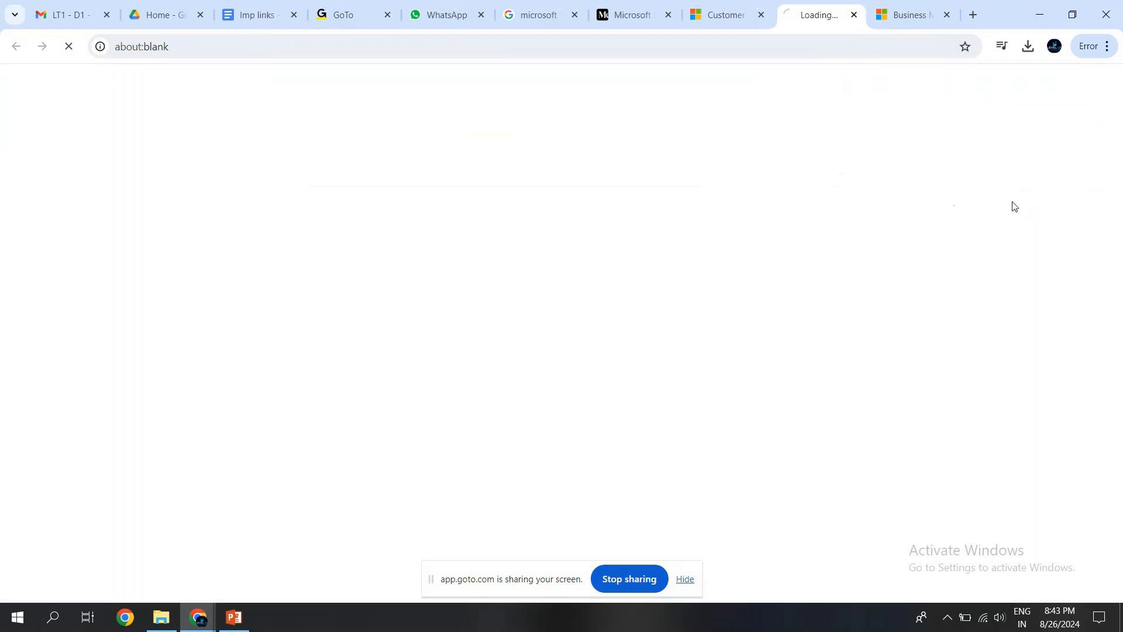
click(729, 15)
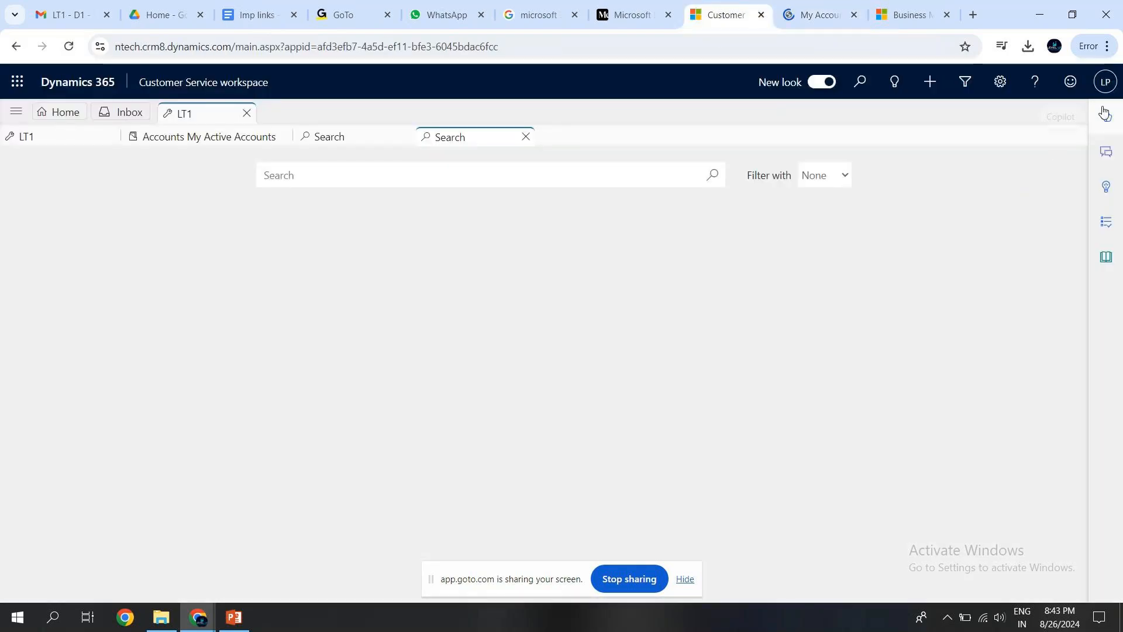
click(1106, 82)
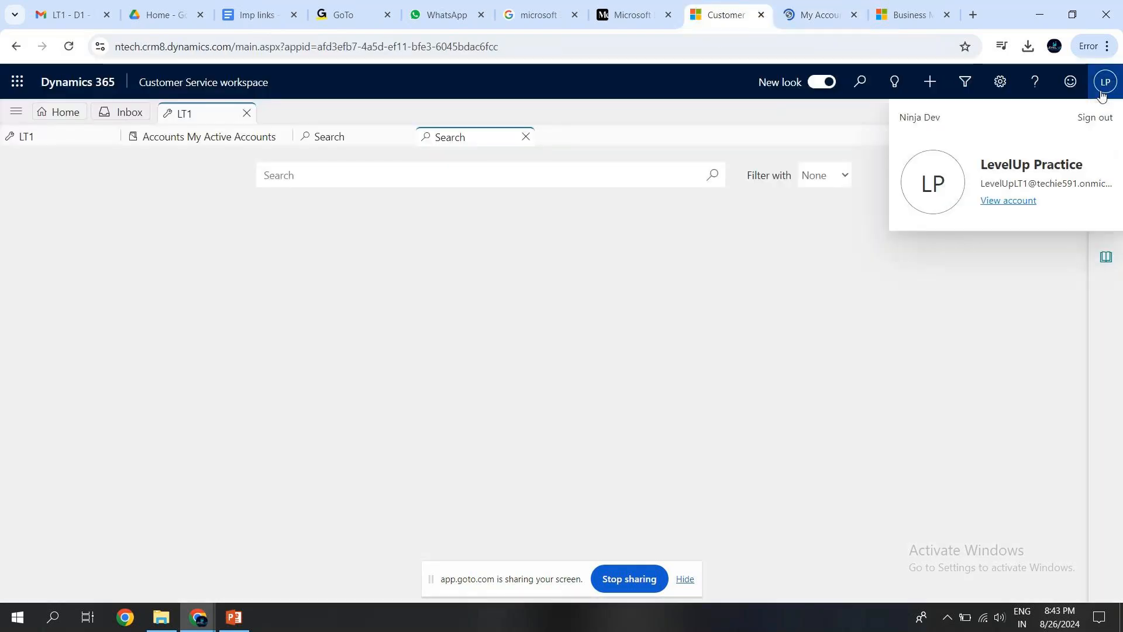
Open the About information from the settings and examine the app name, organization name, channel, server and client versions and time.
click(1001, 81)
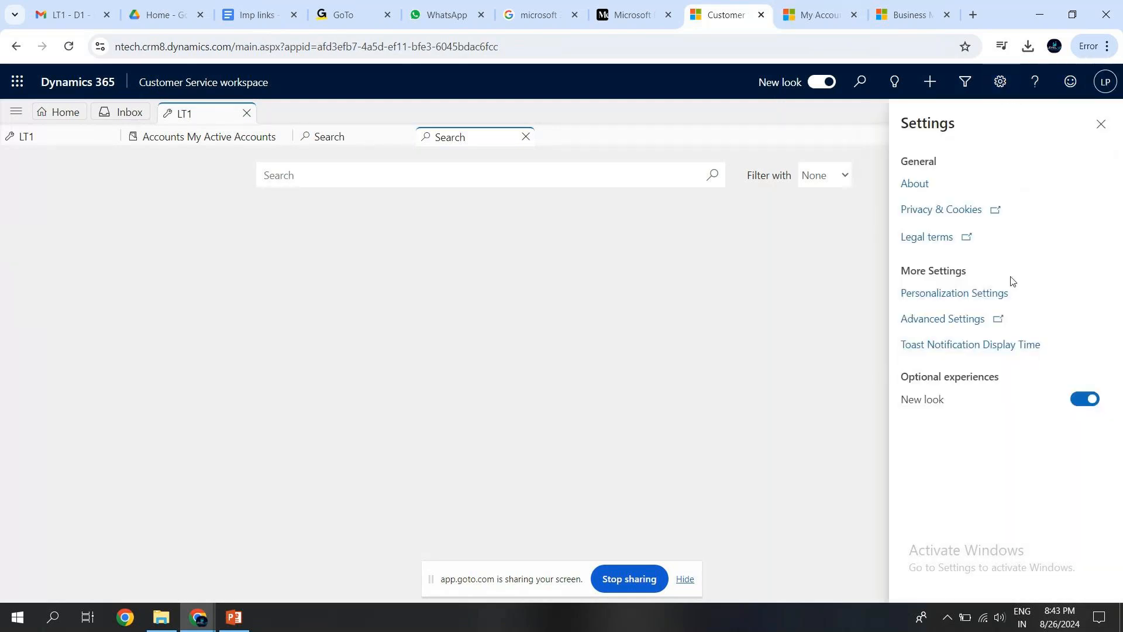
click(920, 185)
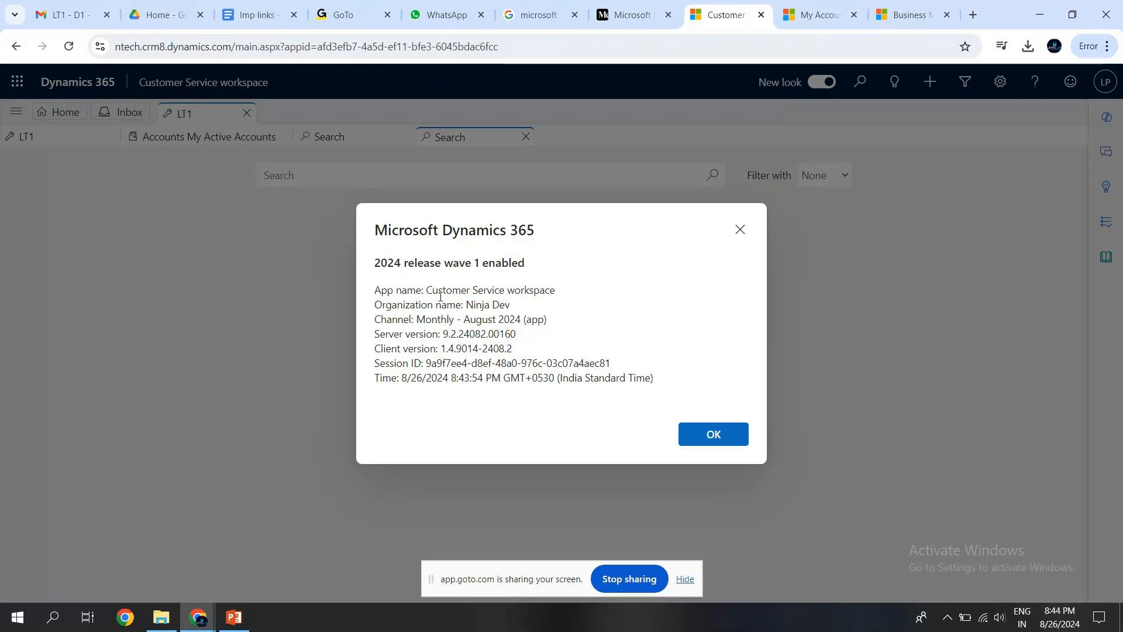
drag(426, 291, 559, 295)
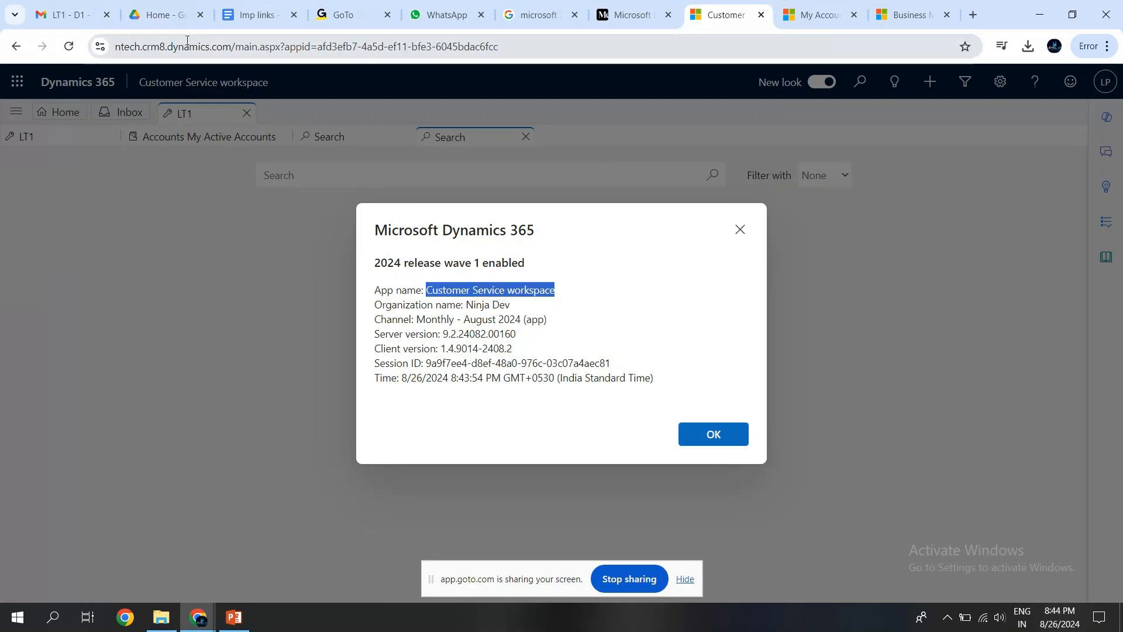
click(508, 316)
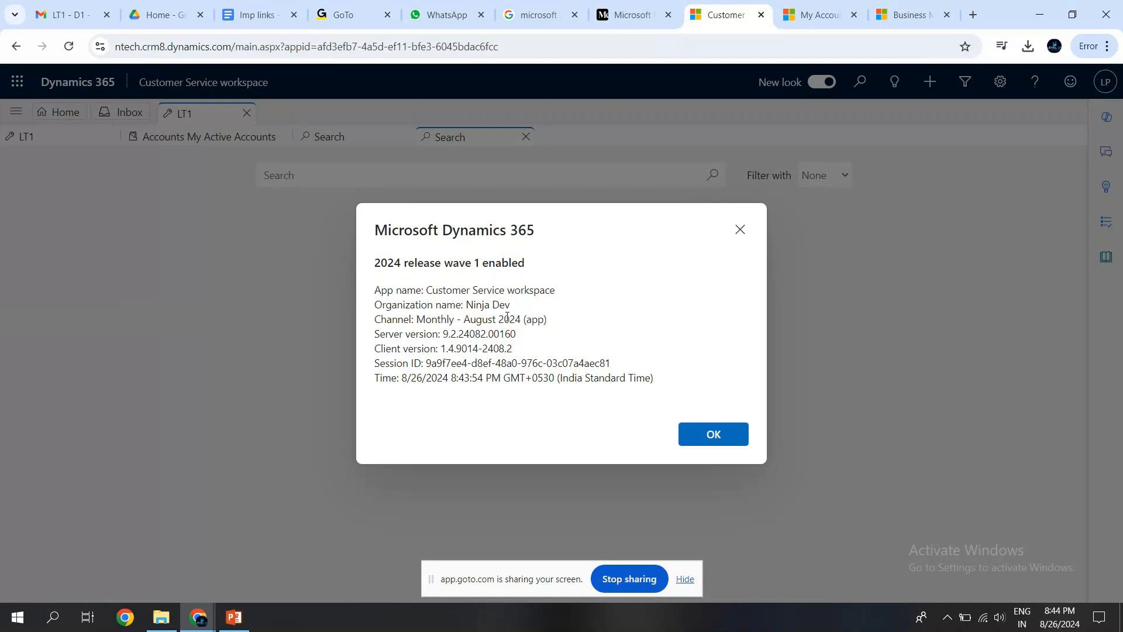
drag(466, 305, 508, 309)
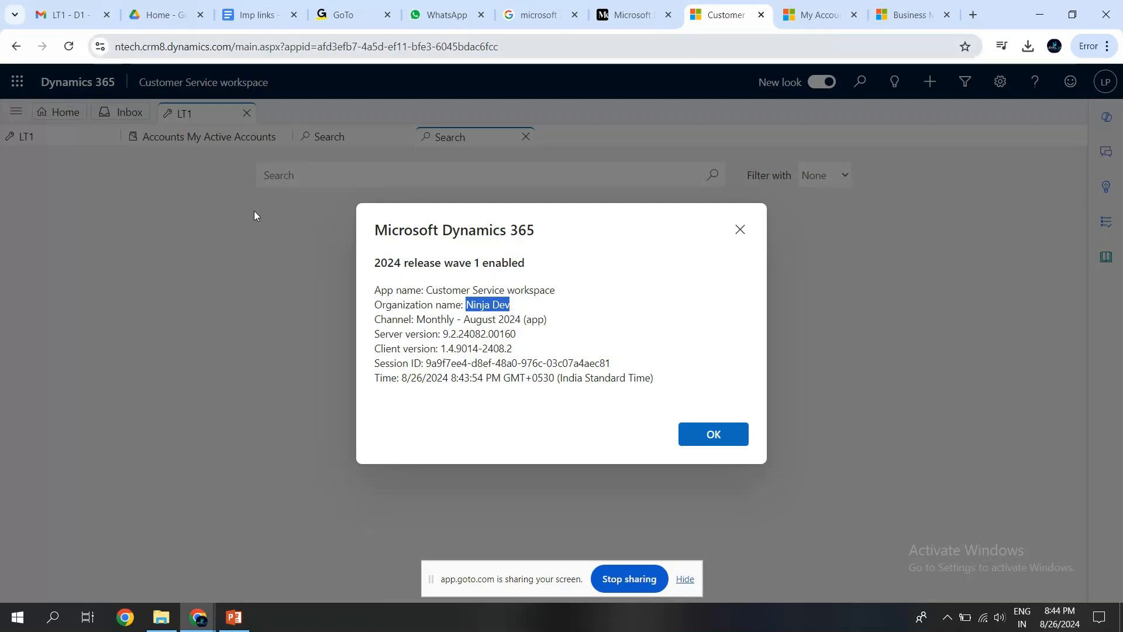
click(439, 311)
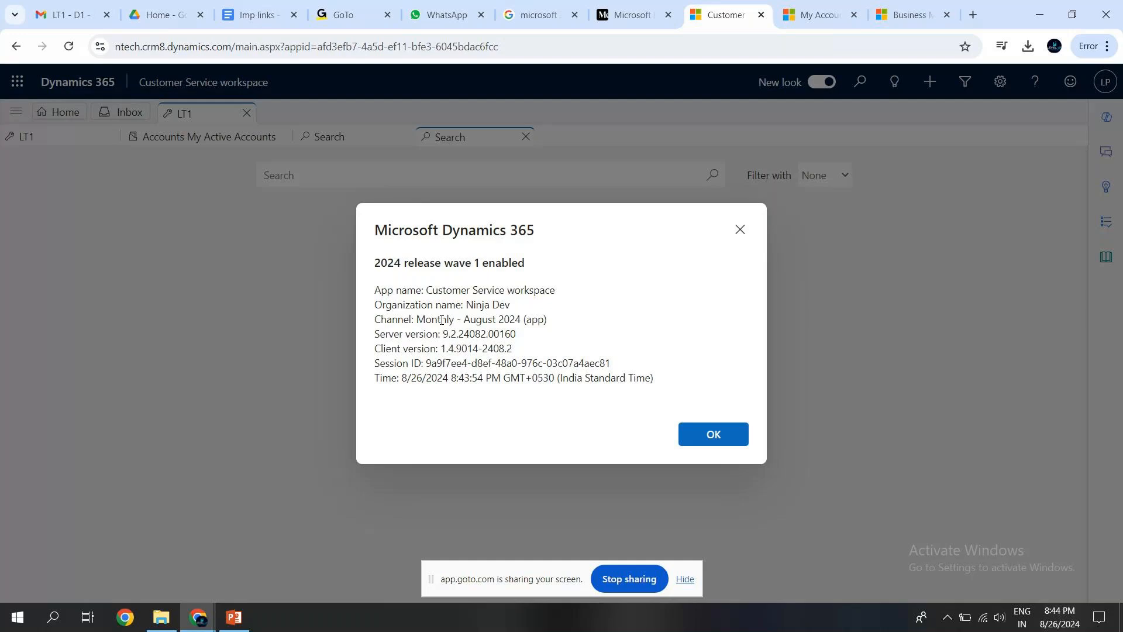
drag(375, 335, 520, 350)
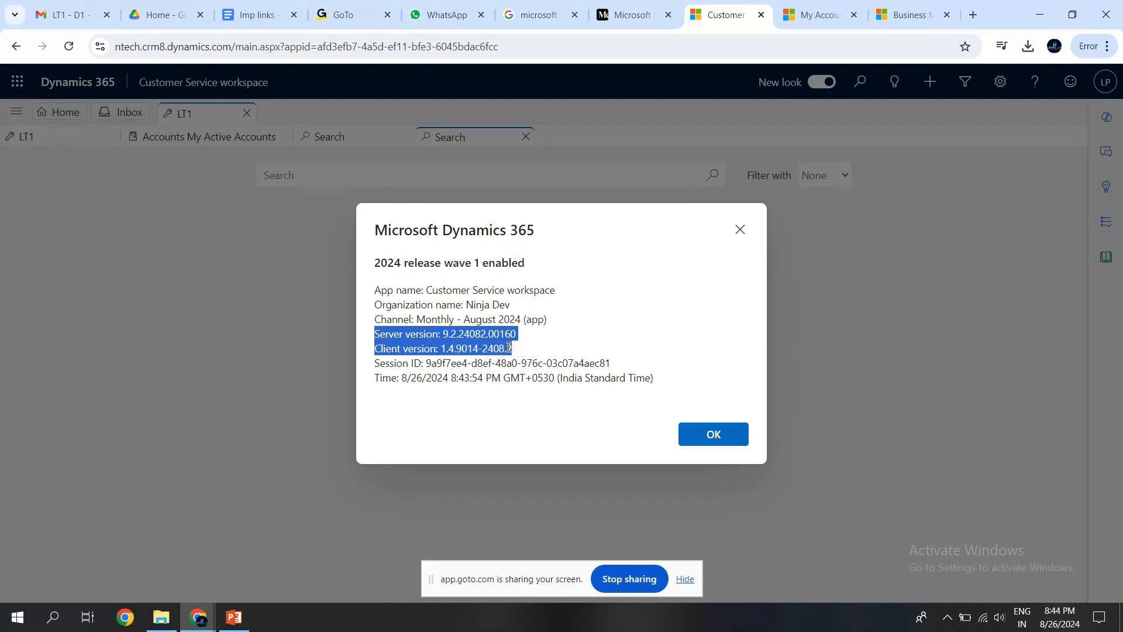
click(414, 379)
drag(378, 379, 685, 381)
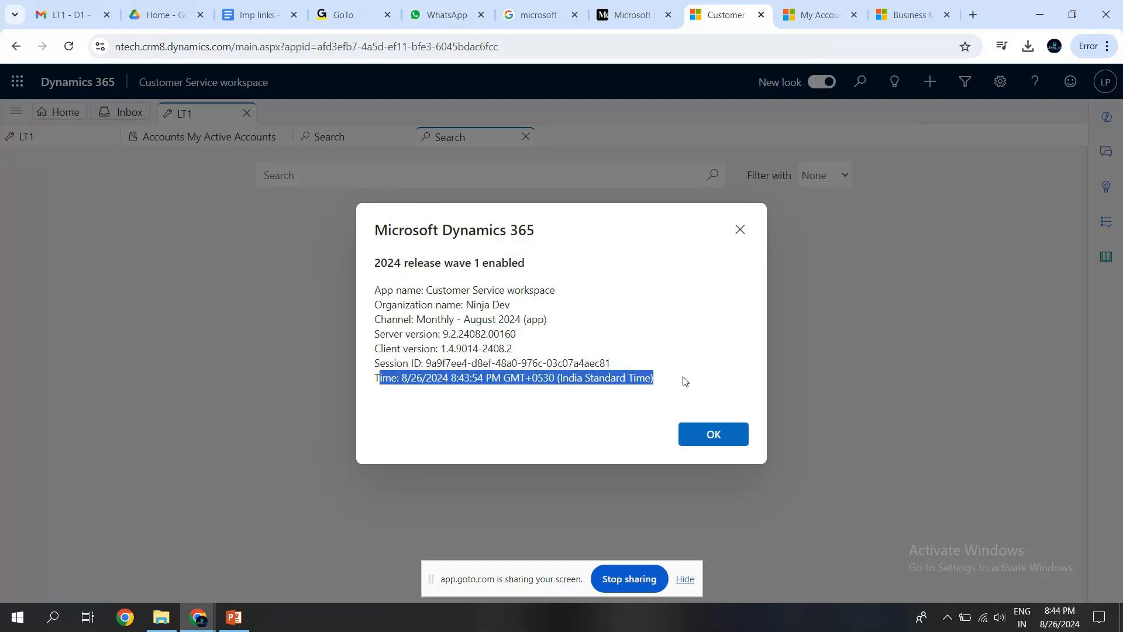
click(711, 435)
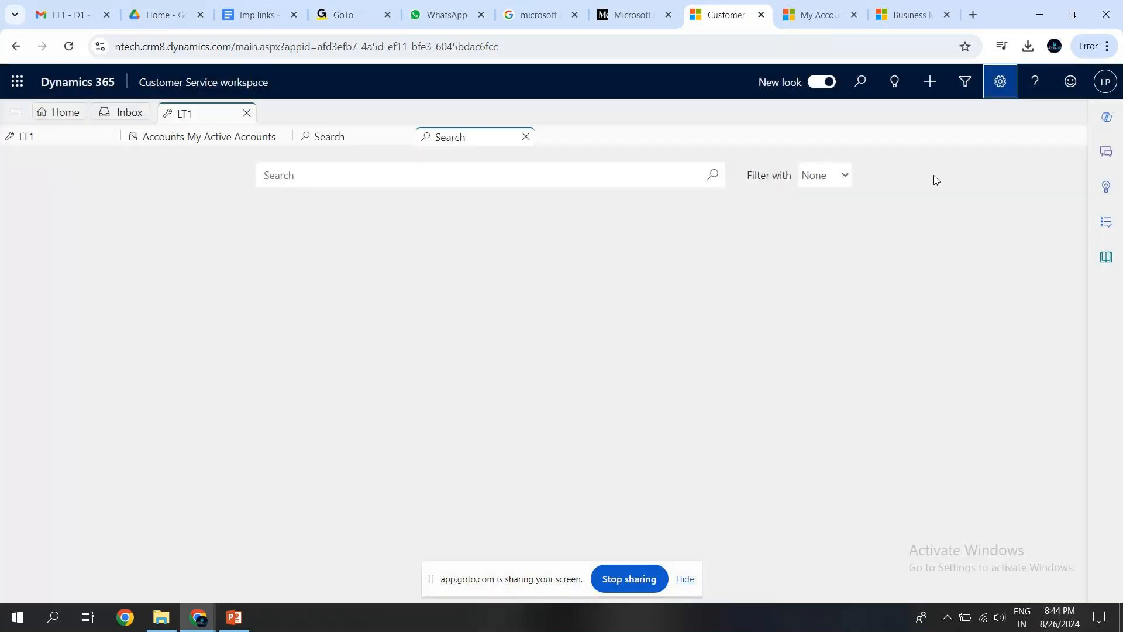
Open the help documentation, inspect its web address and return to Customer Service workspace.
click(1041, 90)
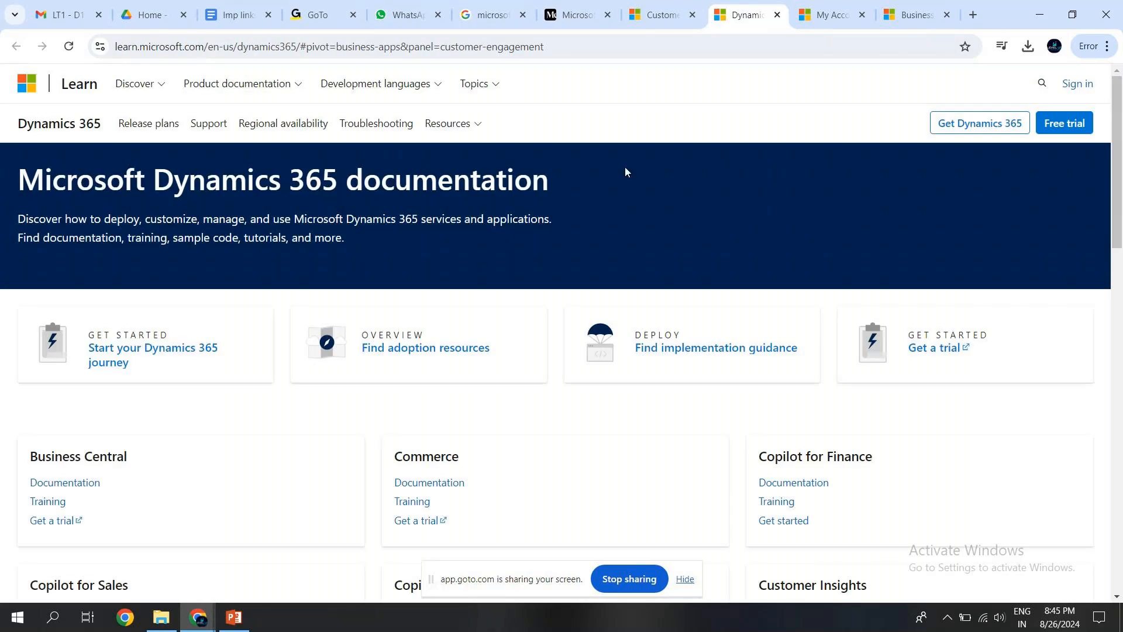
double_click(360, 49)
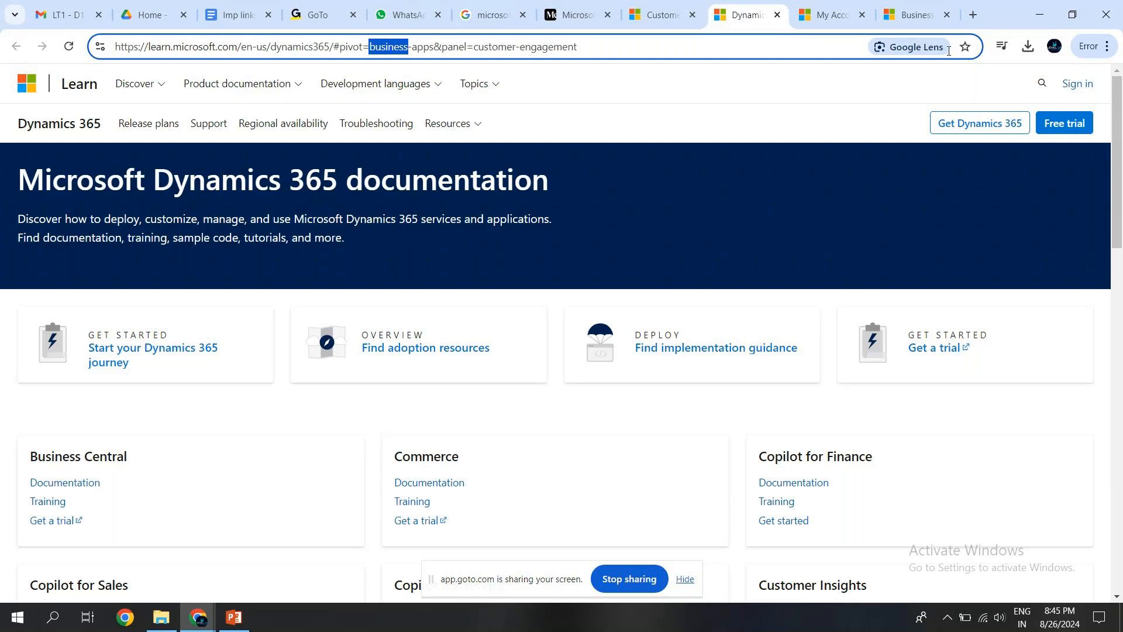
click(659, 16)
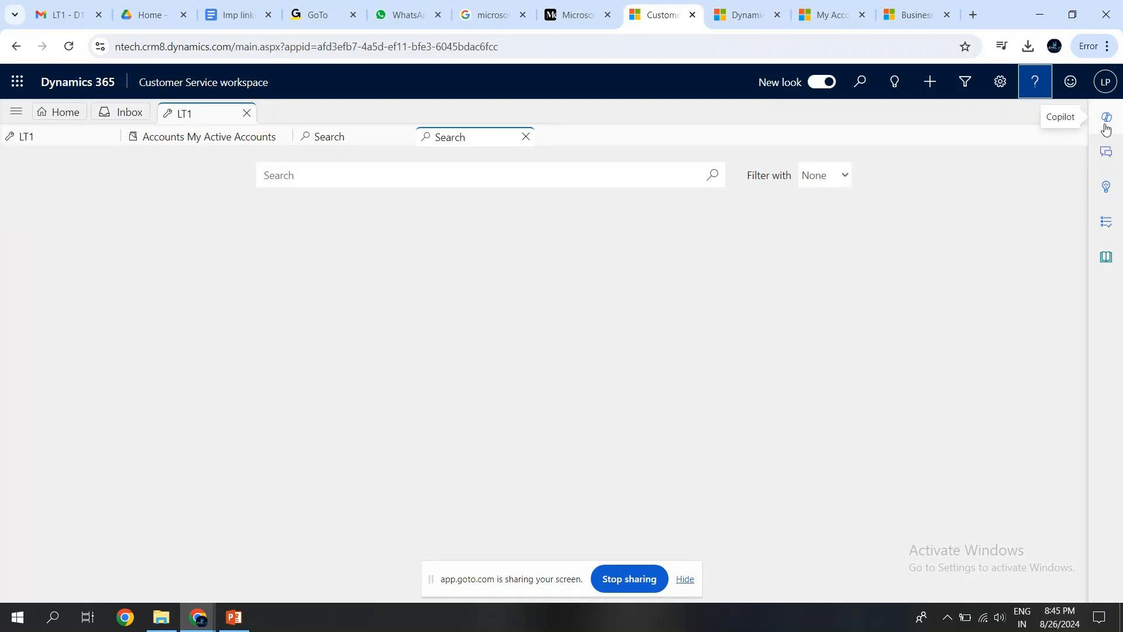
Look through the Teams chats, Smart assist and Knowledge search panes.
click(1107, 151)
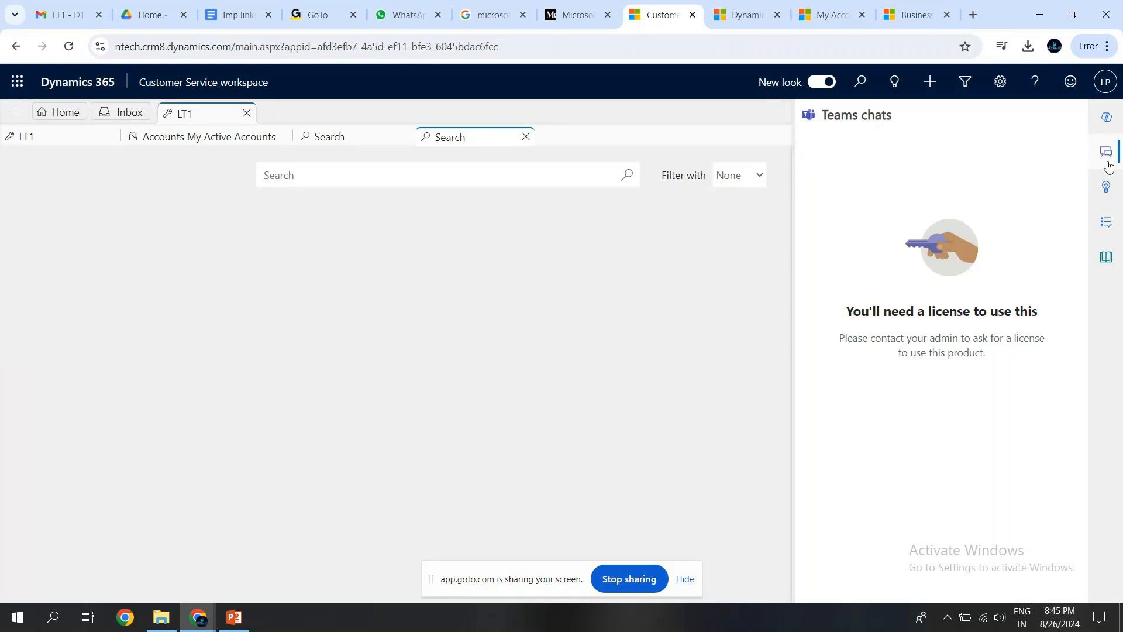
click(1108, 188)
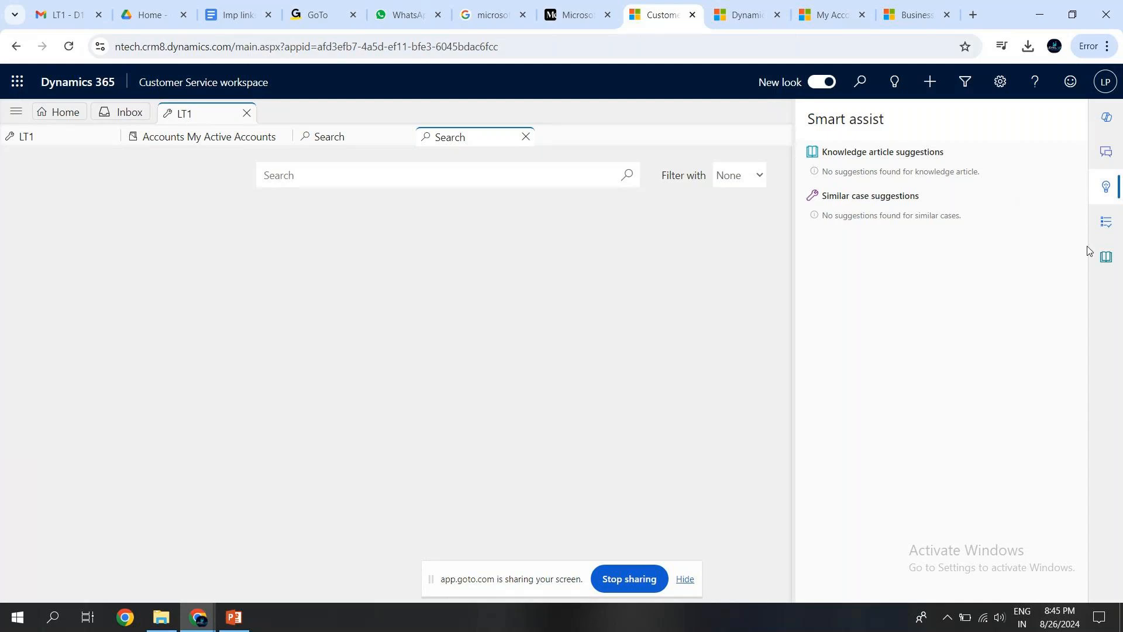
click(1107, 260)
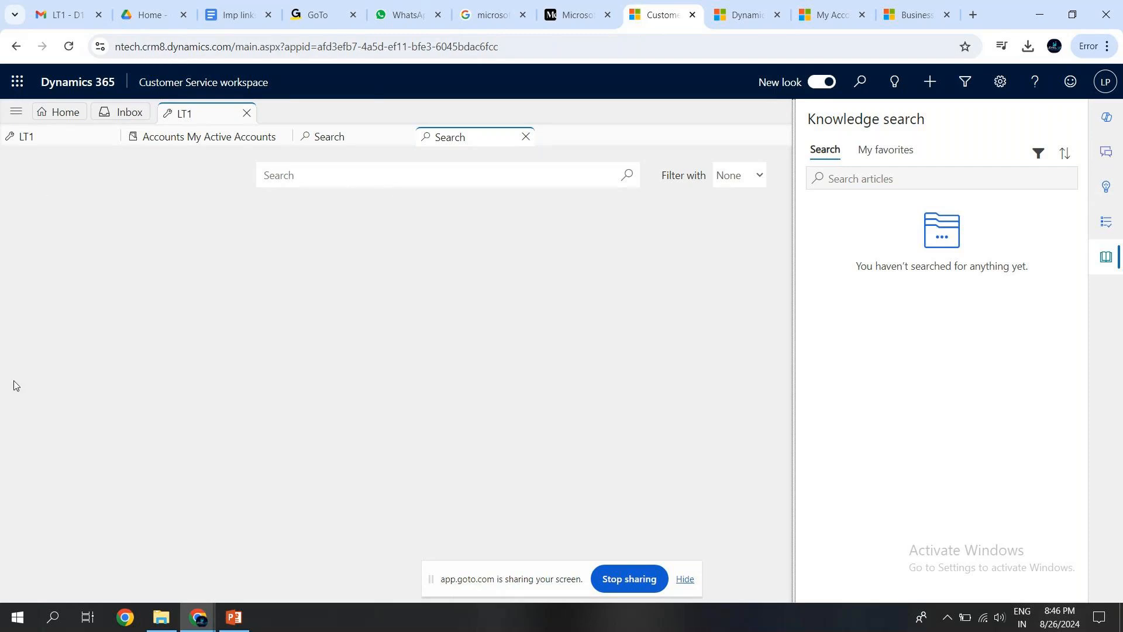
Switch to the PowerPoint presentation and move on from the "Navigating the Dynamics CRM Interface" slide.
click(234, 620)
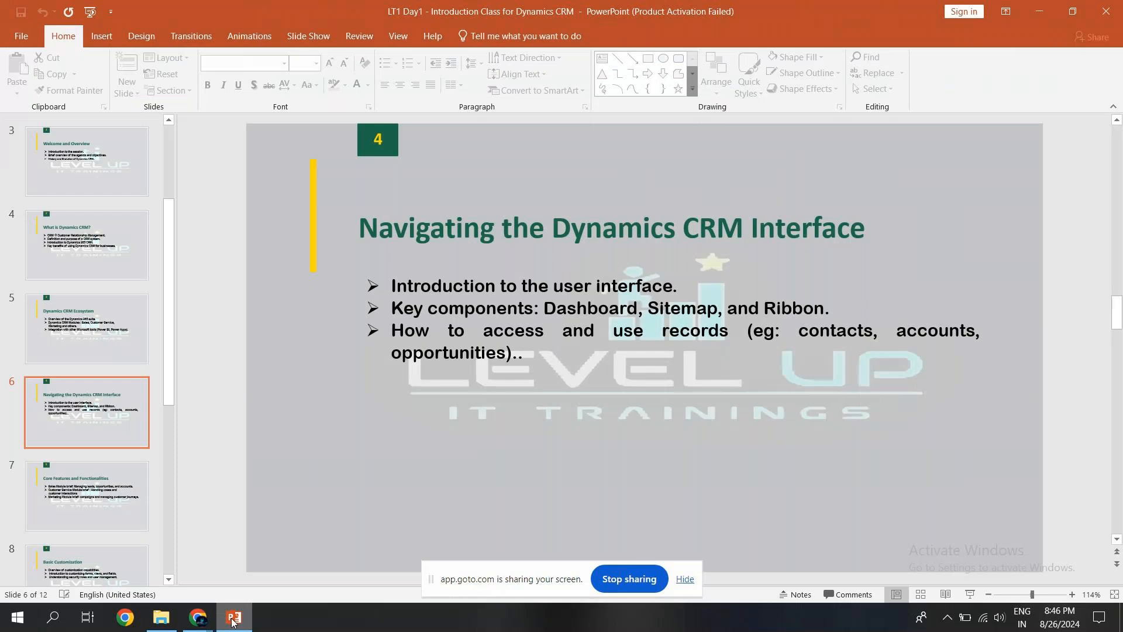
scroll(555, 307, down, 1)
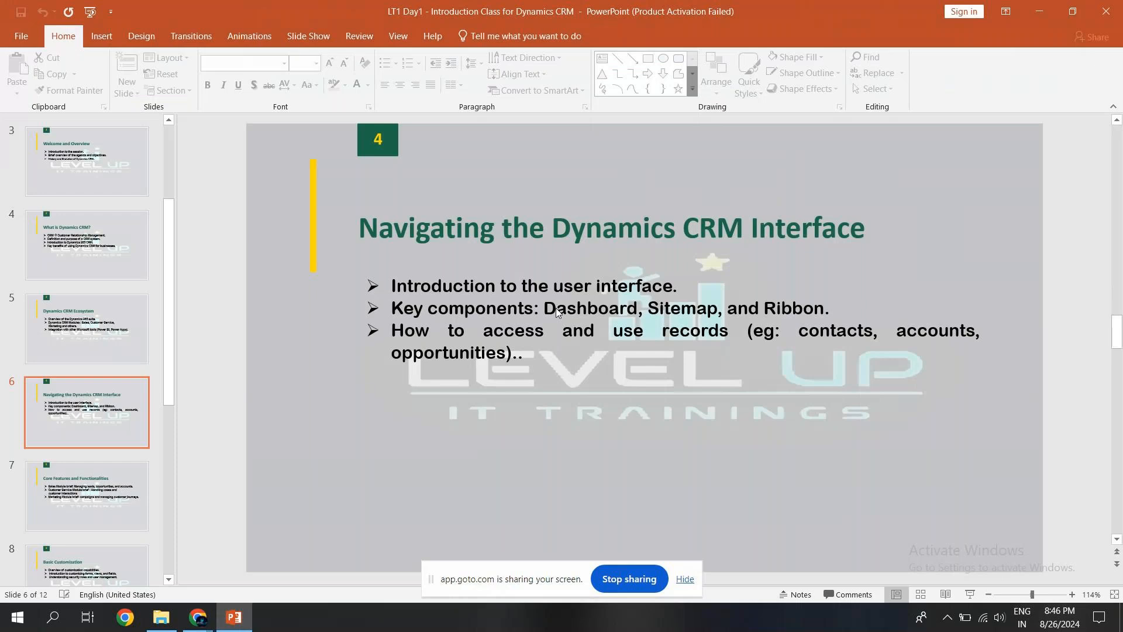
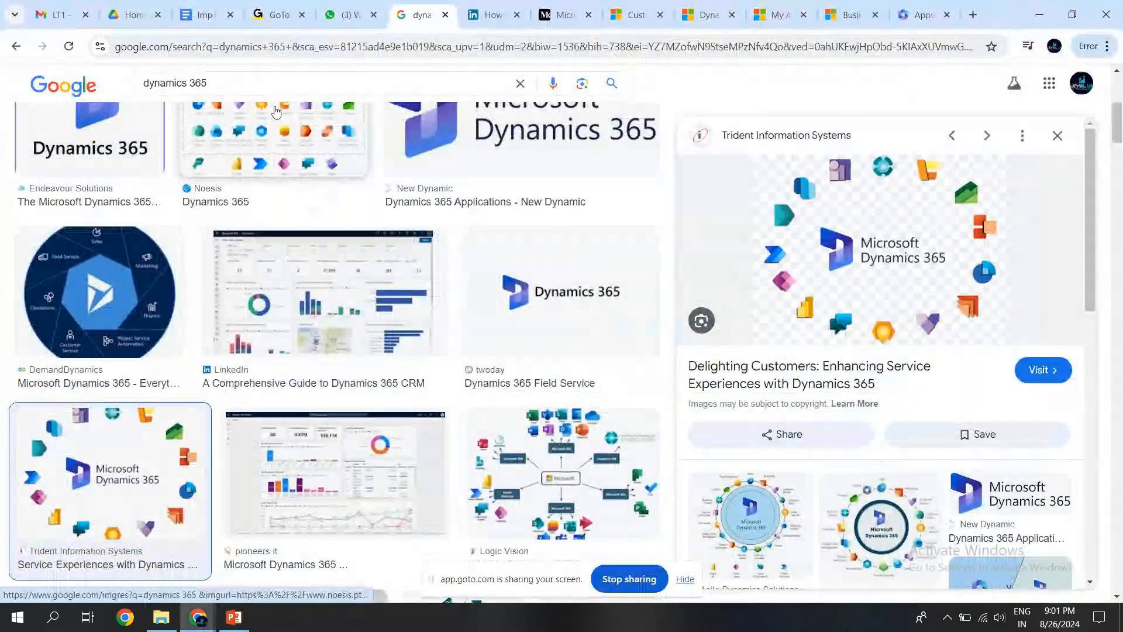
Copy the admin.powerplatform.microsoft.com/environments link from the Imp links document and load it in a new browser tab.
click(205, 15)
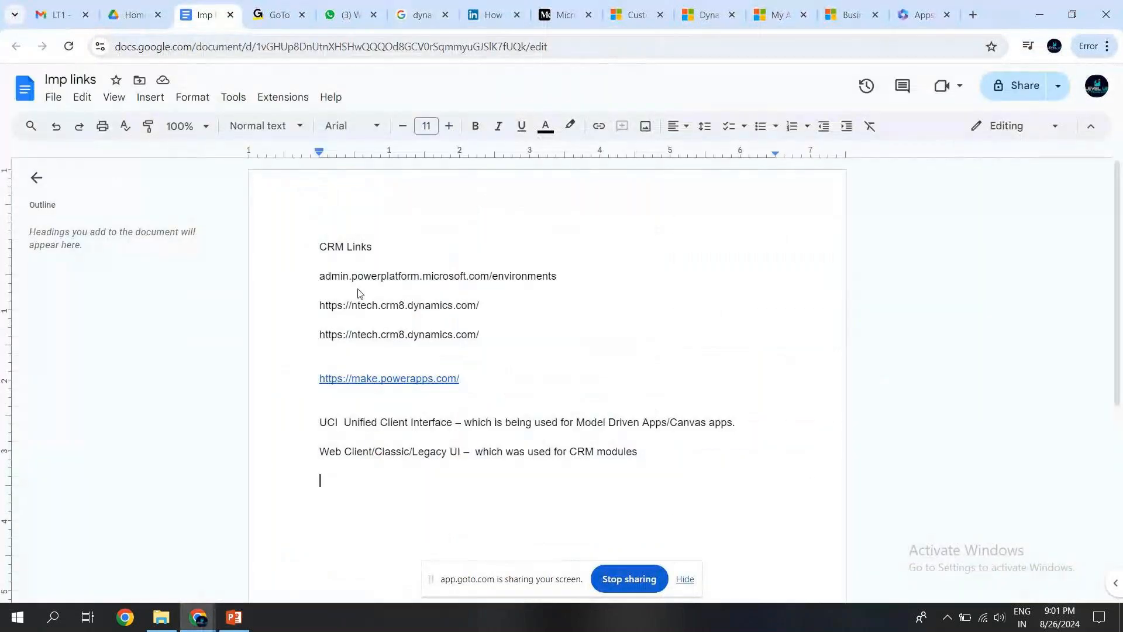
drag(320, 277, 562, 283)
key(ctrl+c)
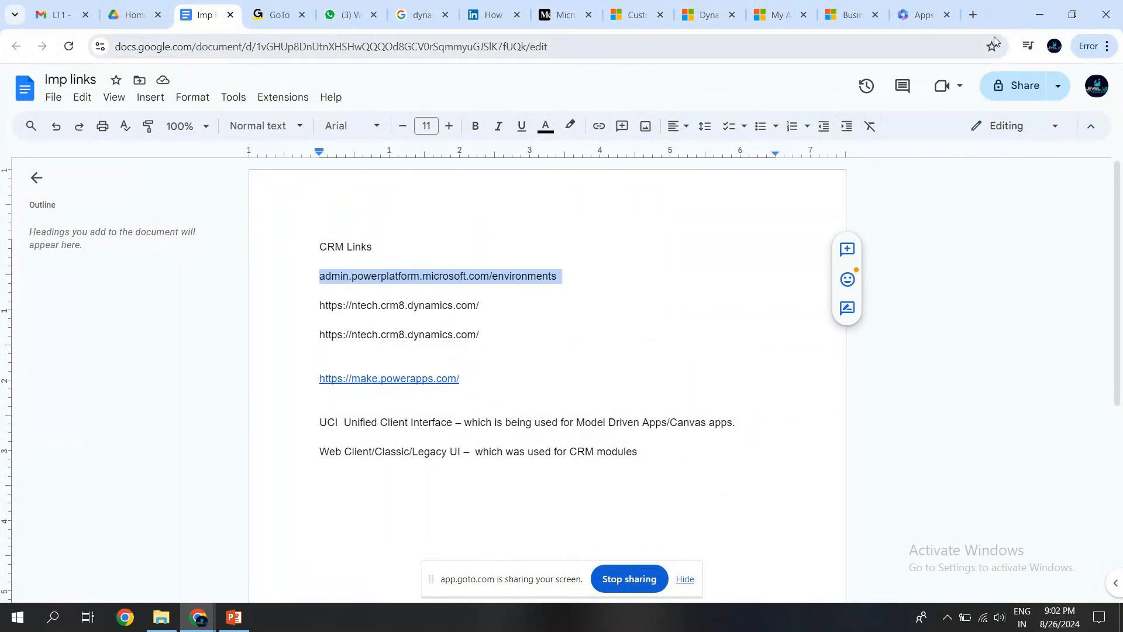
click(974, 16)
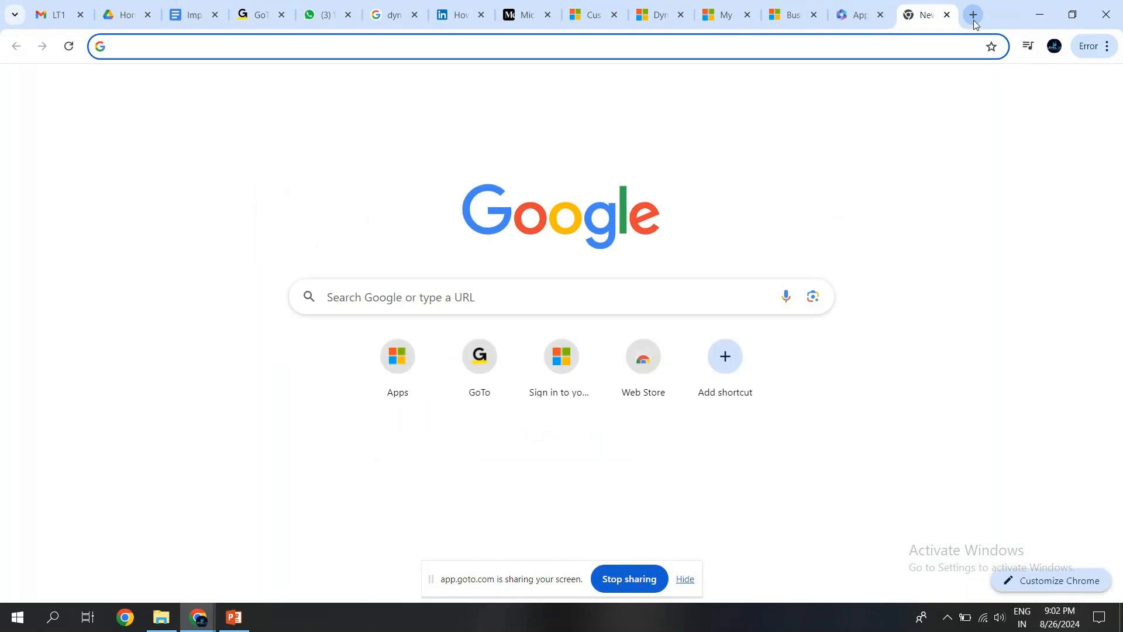
key(ctrl+v)
key(Return)
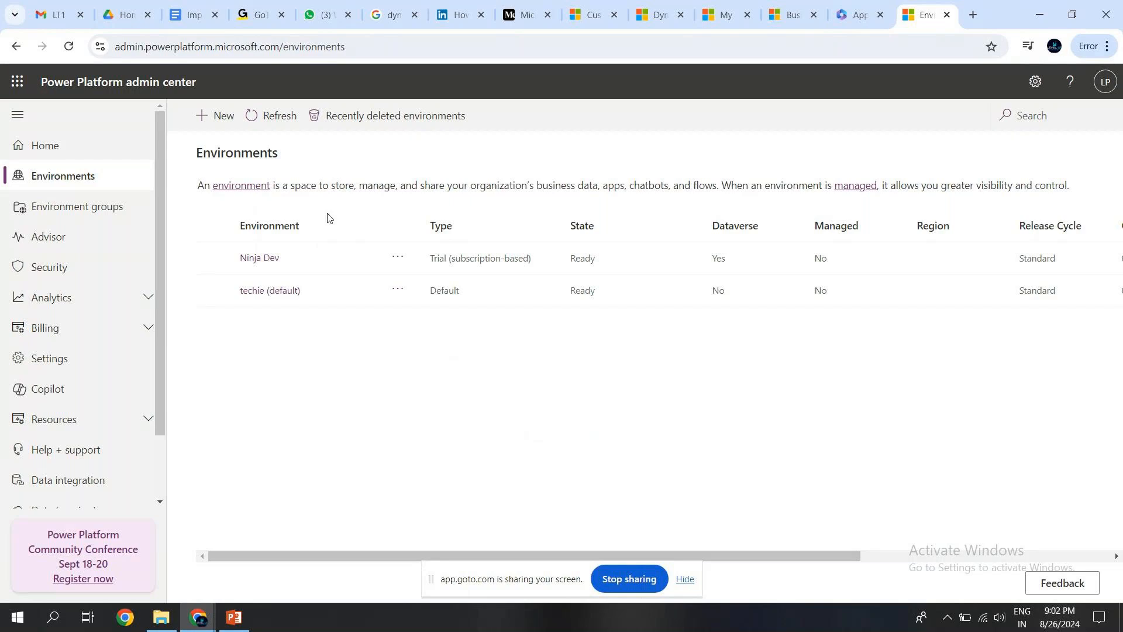
Open the Ninja Dev environment and examine its state, region, refresh cadence, type and security group.
click(214, 258)
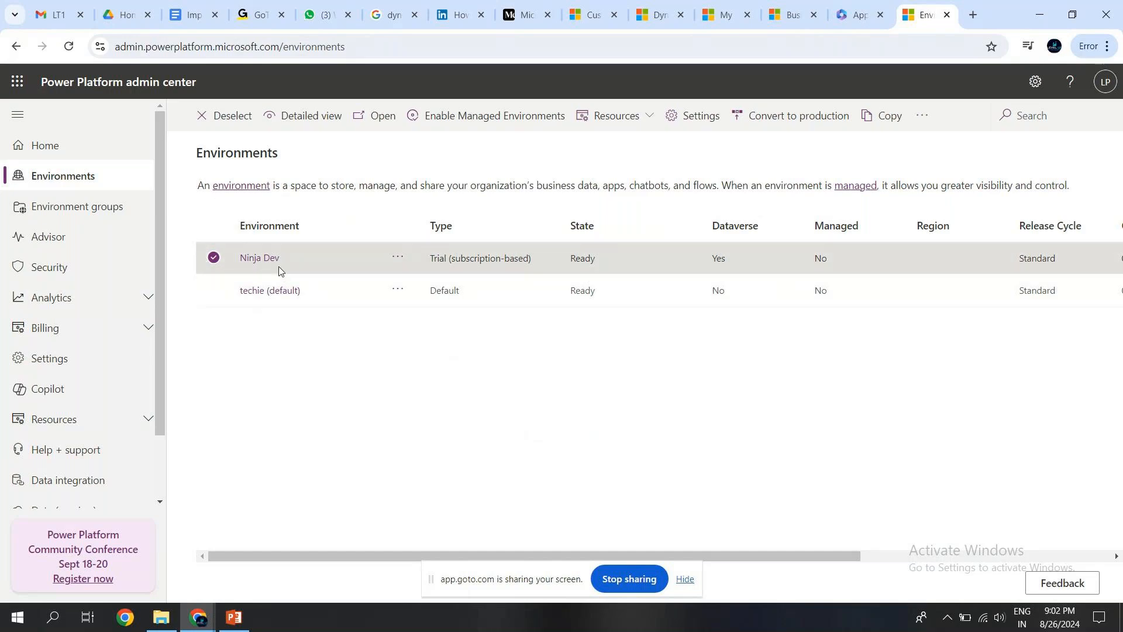
click(261, 258)
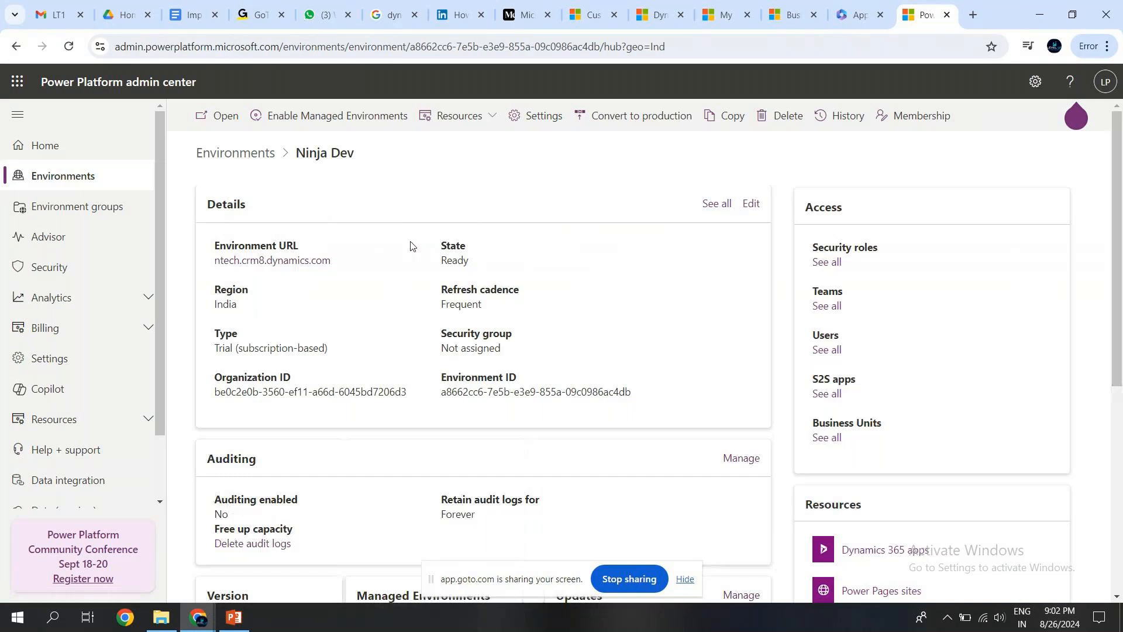
double_click(451, 260)
double_click(314, 301)
double_click(462, 303)
drag(335, 352, 213, 350)
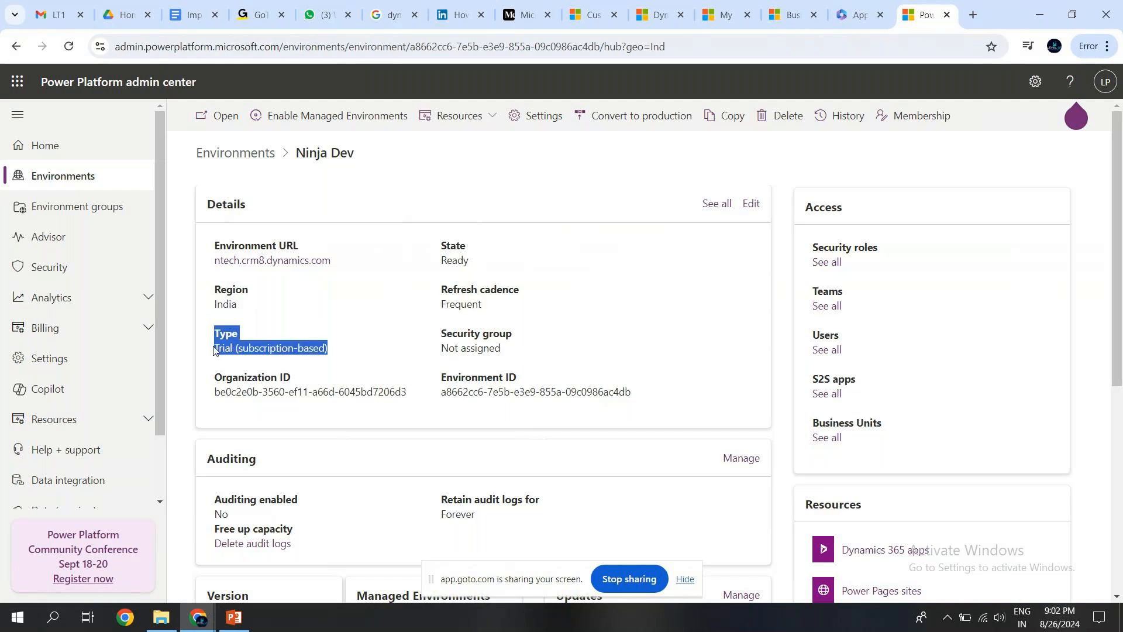
click(276, 347)
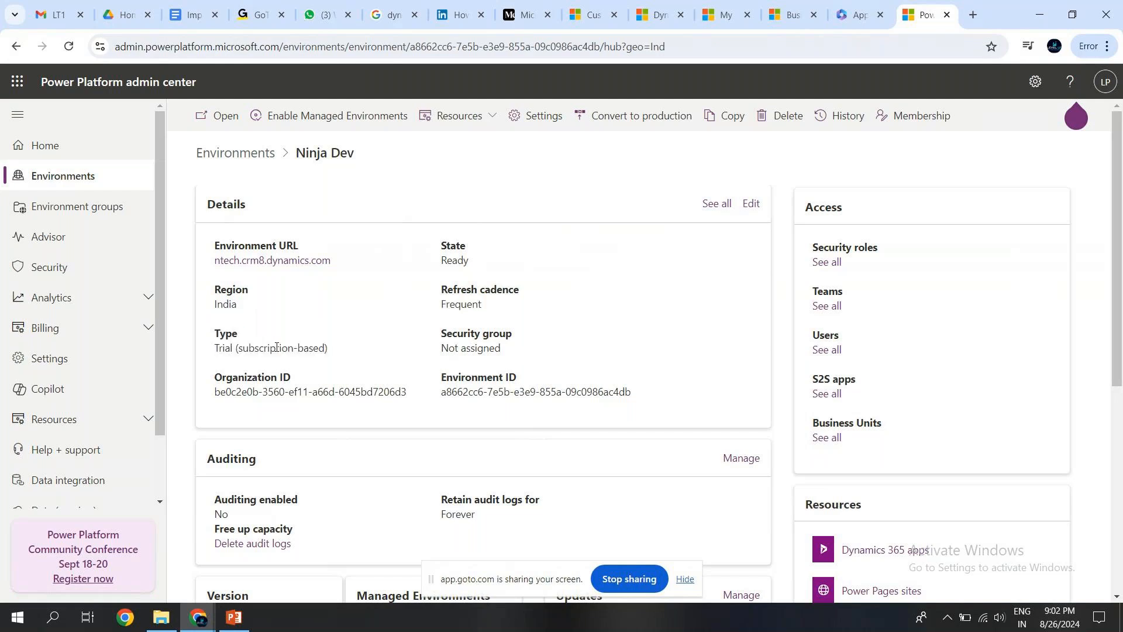
double_click(460, 349)
click(485, 345)
Examine the Organization ID and Environment ID in the Ninja Dev environment's details.
drag(215, 392, 336, 402)
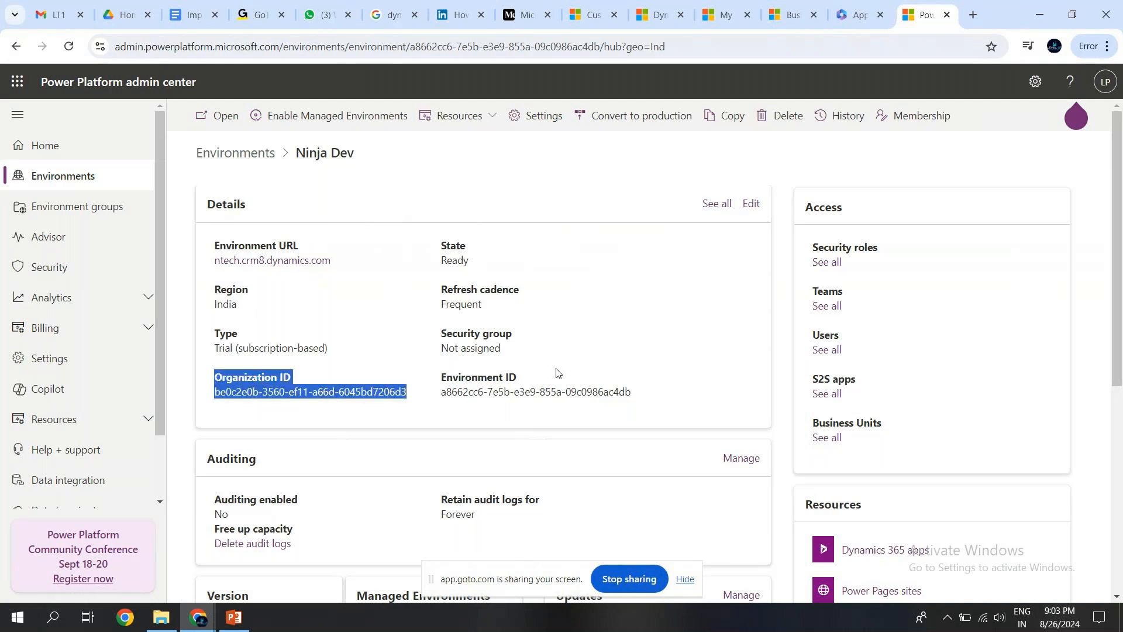
triple_click(500, 392)
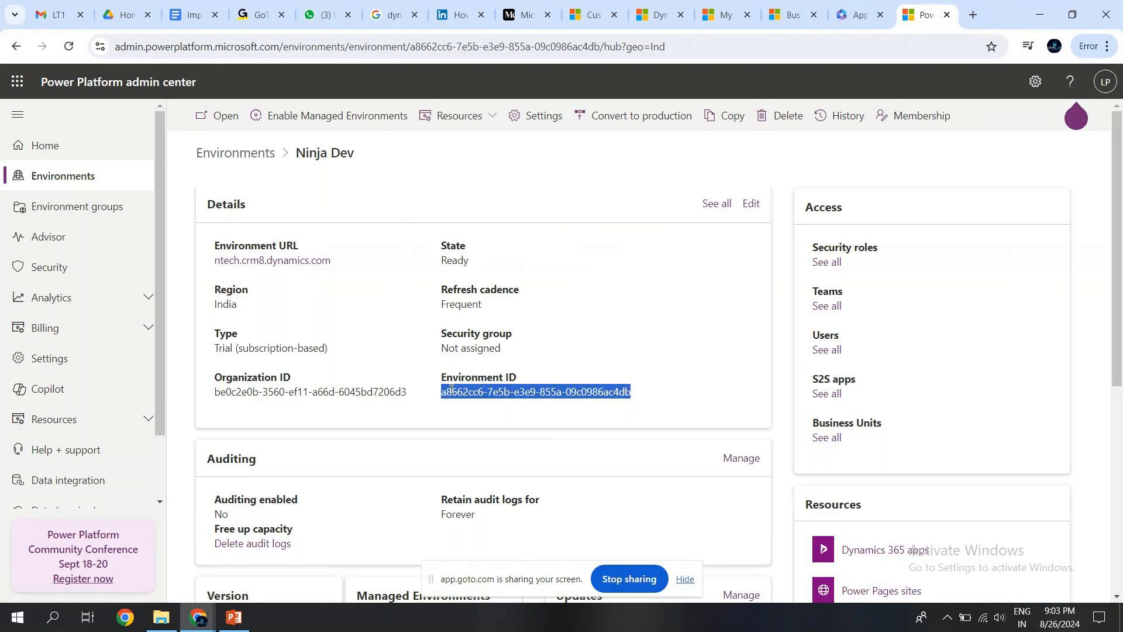
double_click(233, 393)
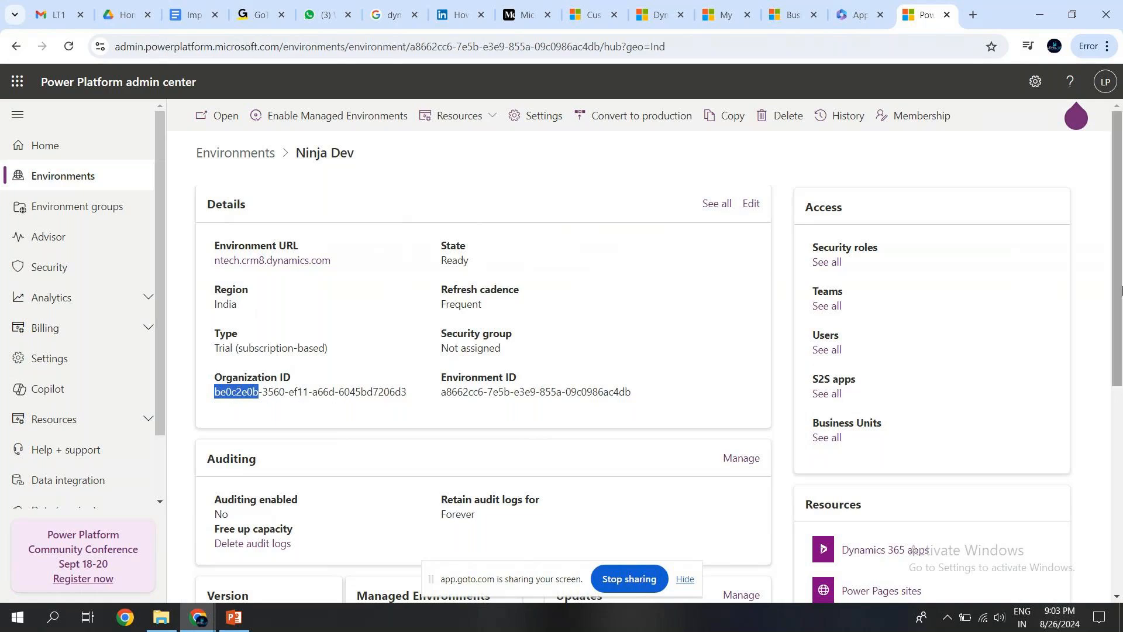
drag(1121, 288, 1121, 418)
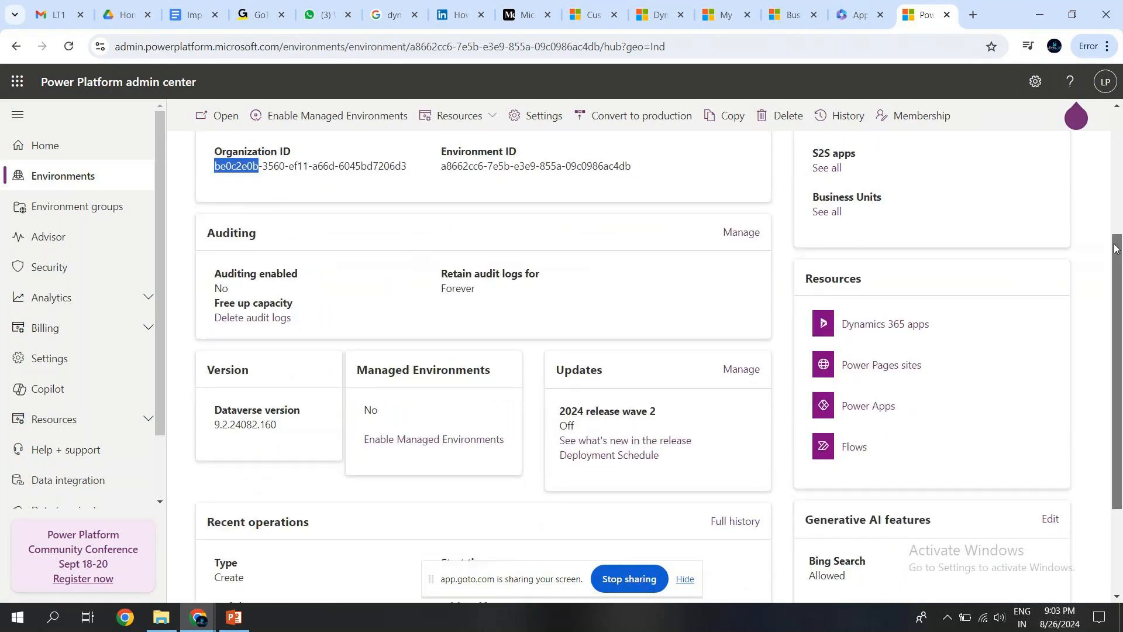
scroll(1116, 248, up, 2)
triple_click(307, 261)
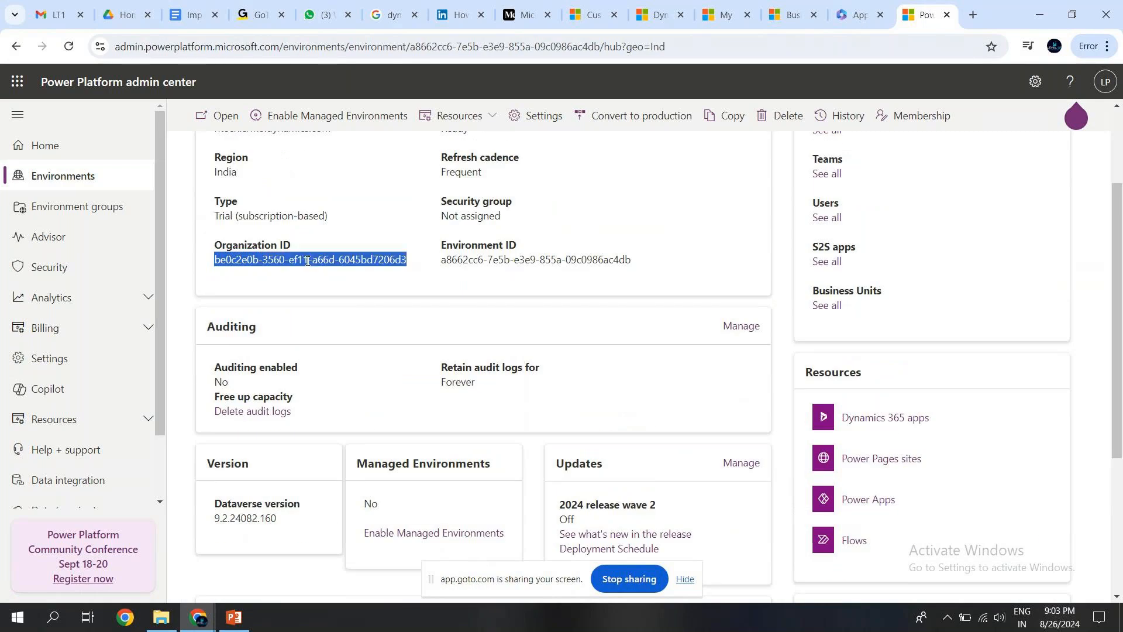
scroll(1120, 305, up, 3)
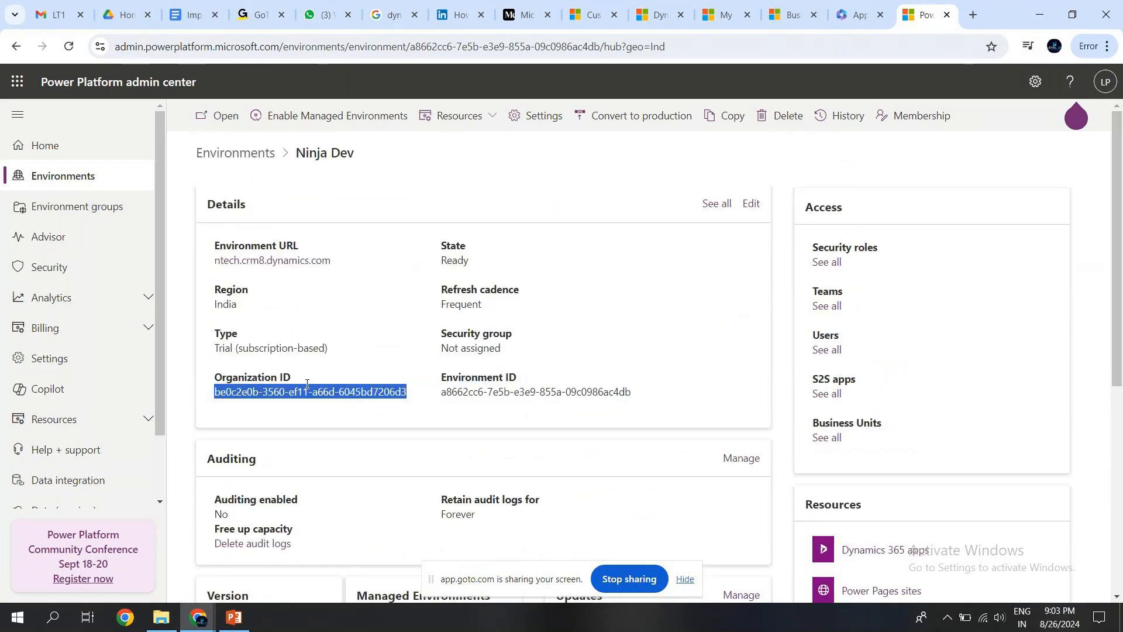
triple_click(455, 391)
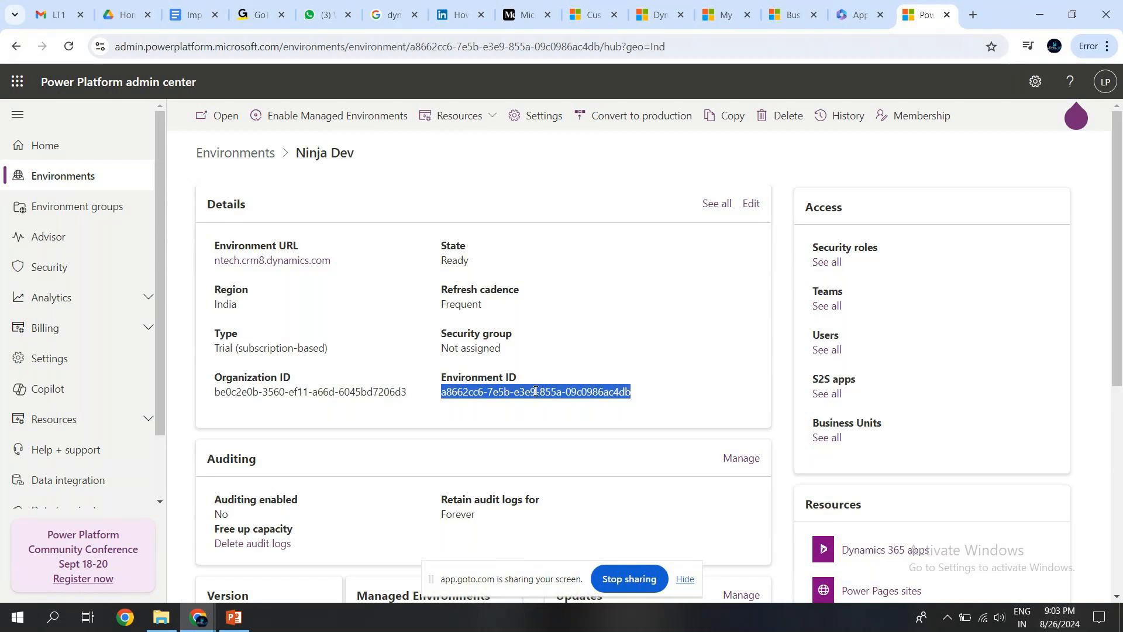
triple_click(322, 392)
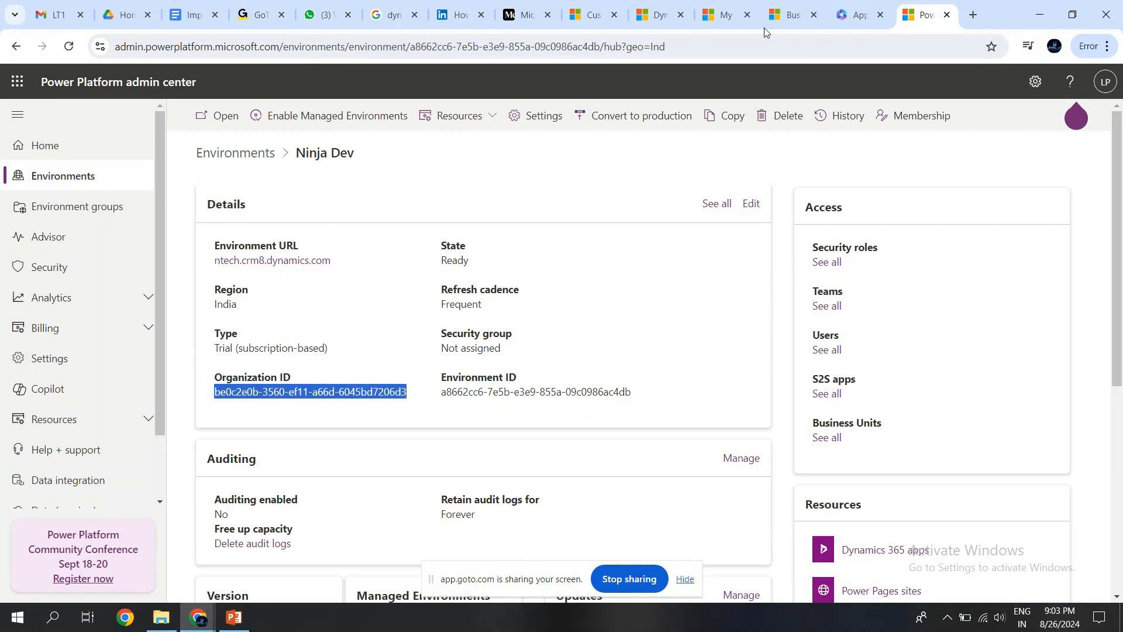
Find the classic Dynamics 365 settings among the open pages and view the Developer Resources under Customizations.
click(726, 16)
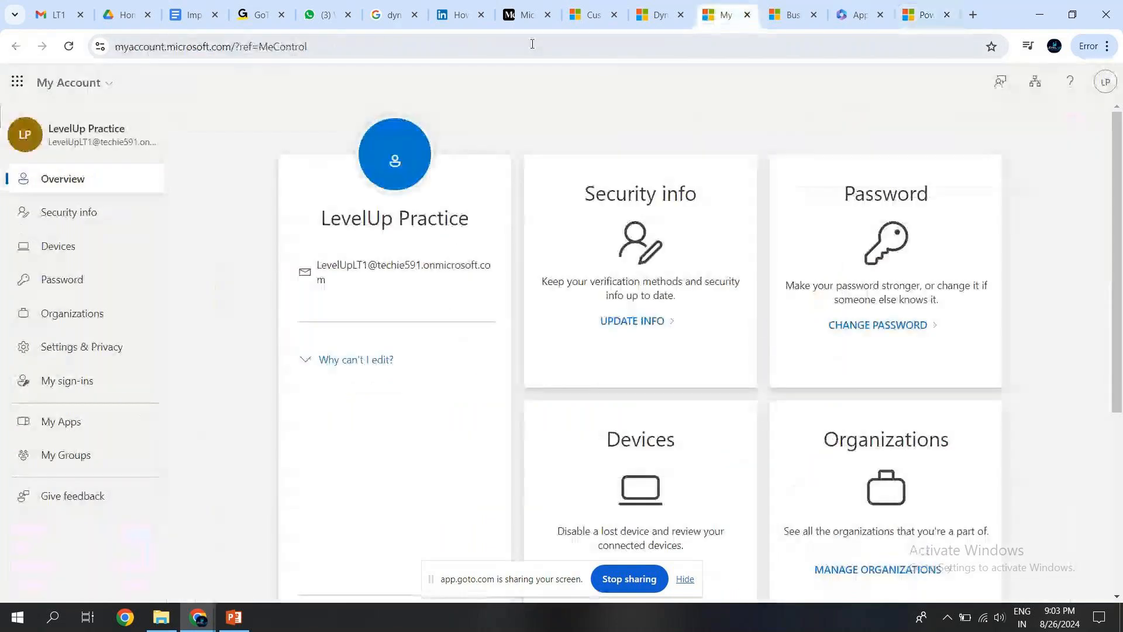
click(579, 19)
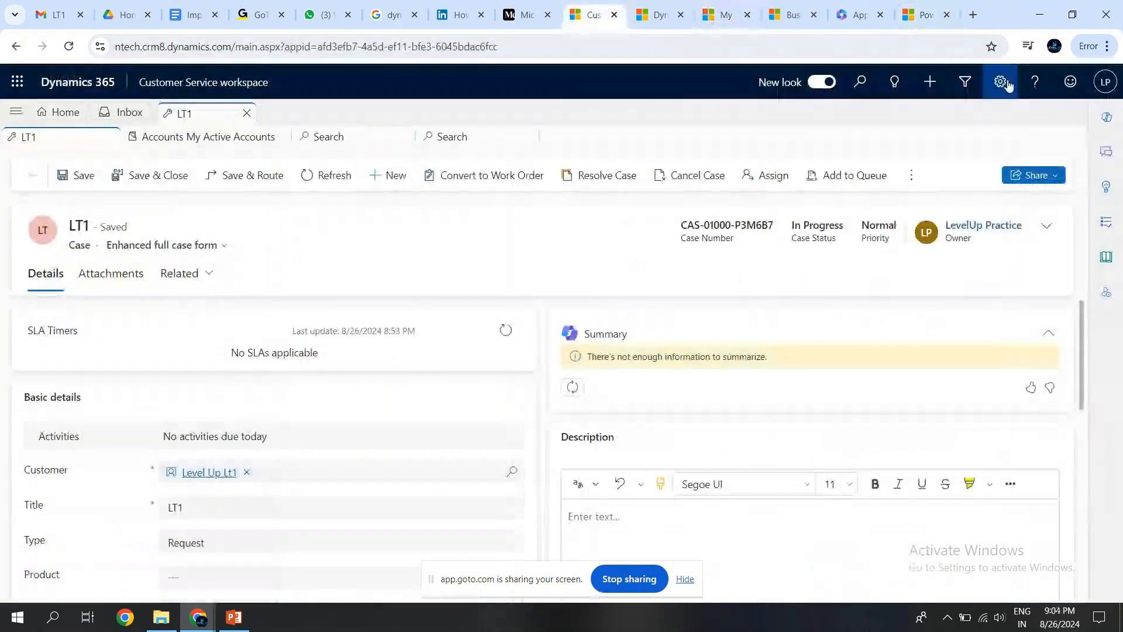
click(631, 17)
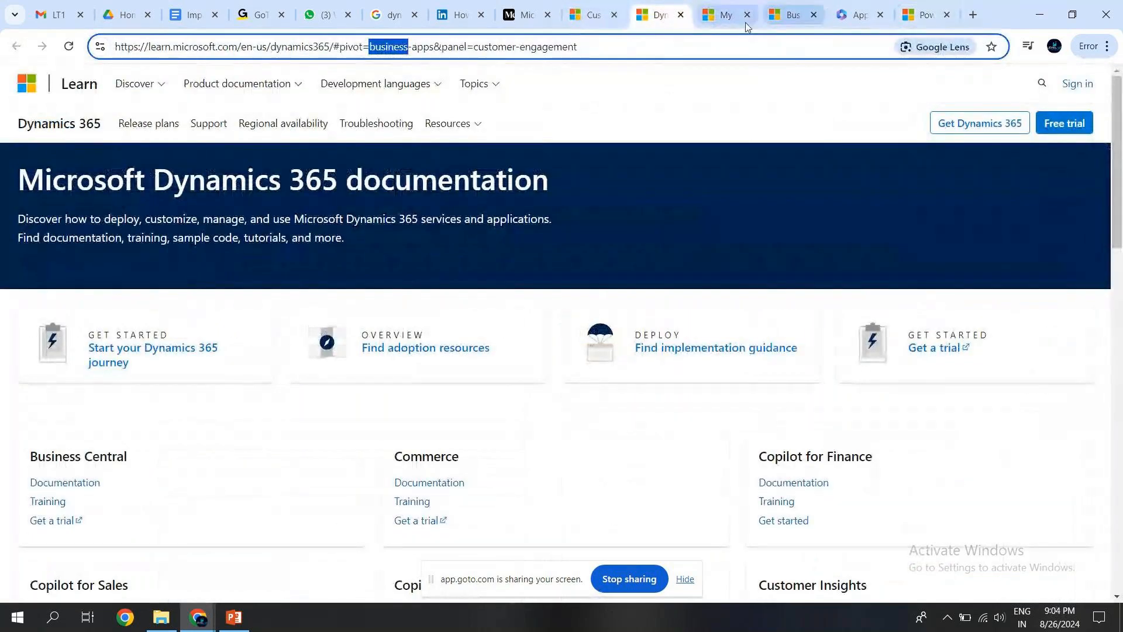
click(728, 18)
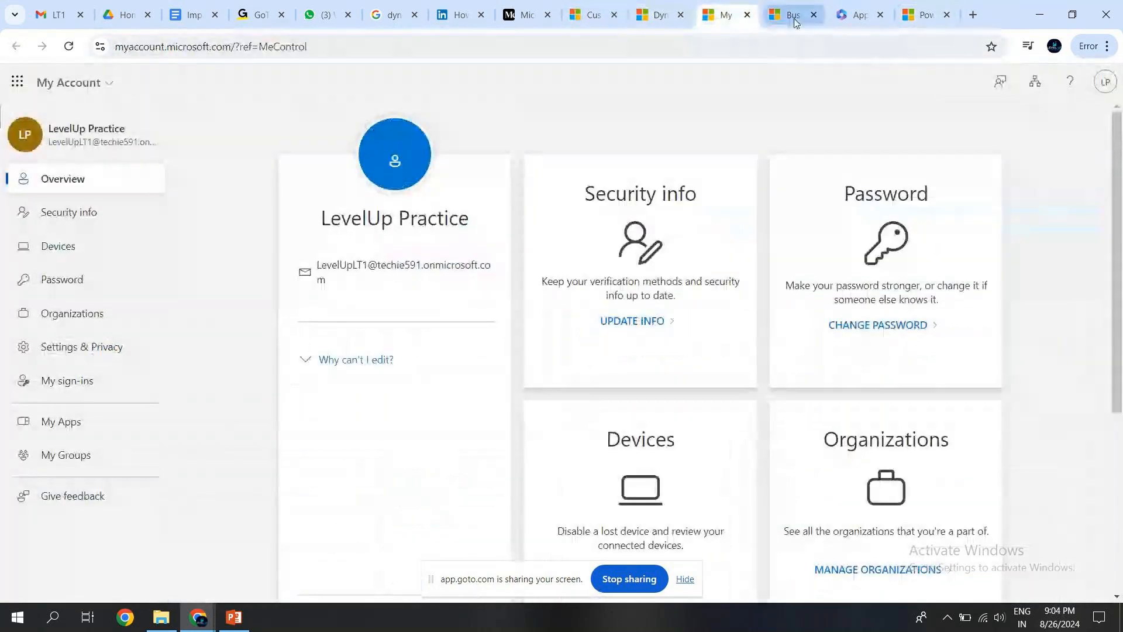
click(787, 18)
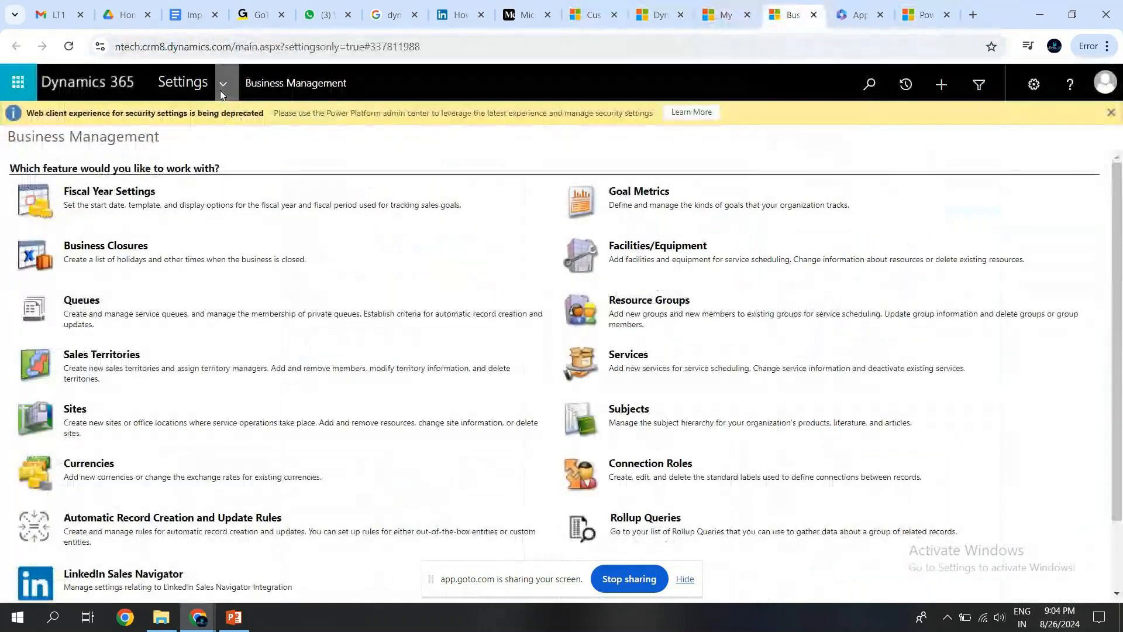
click(221, 91)
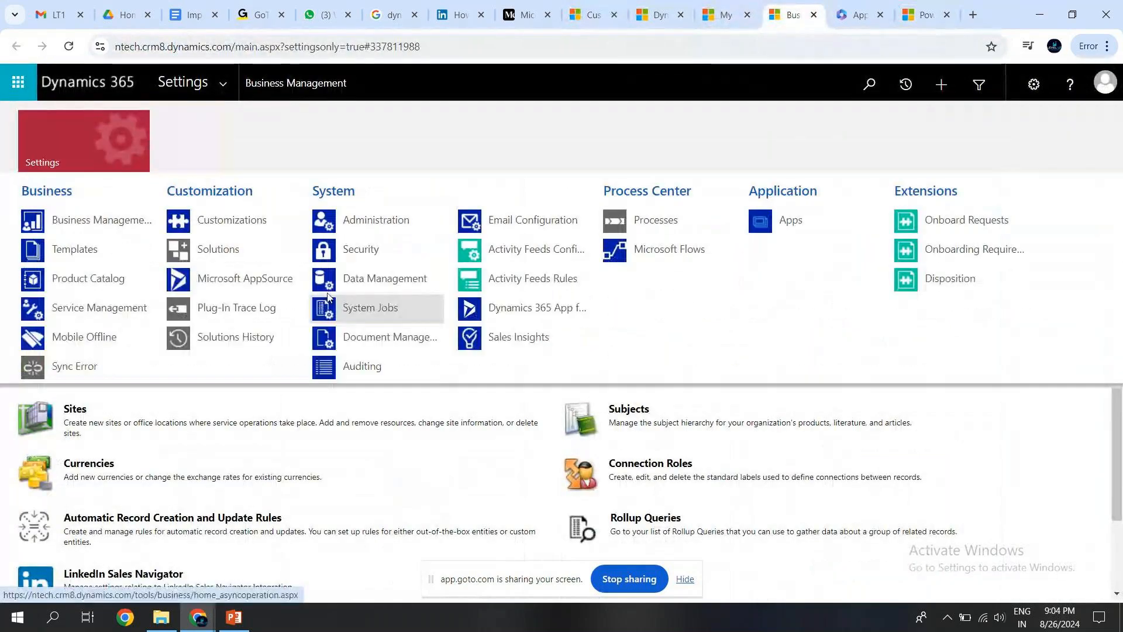
click(283, 229)
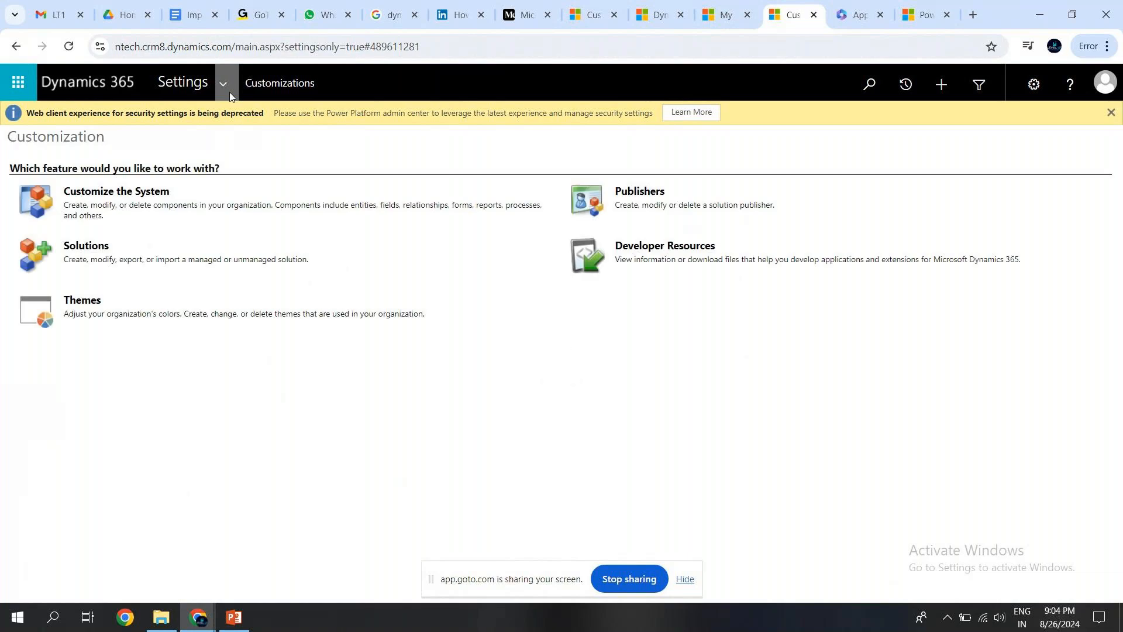
click(643, 249)
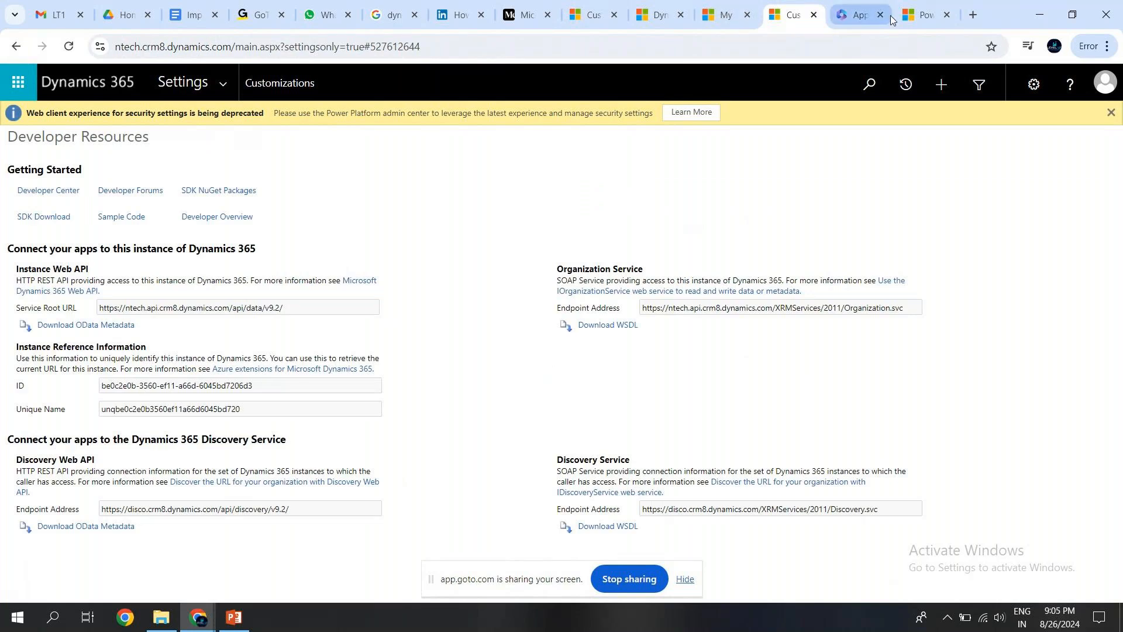
Return to the Ninja Dev environment page, inspect the 2024 release wave 2 update options and close them without updating.
click(915, 18)
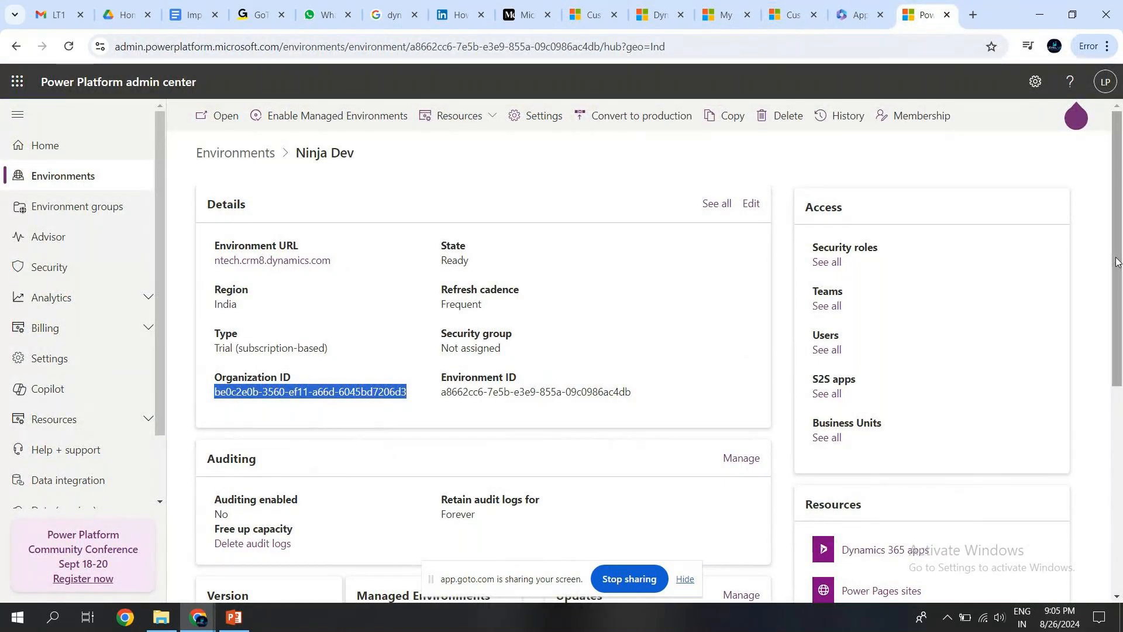
scroll(294, 392, down, 3)
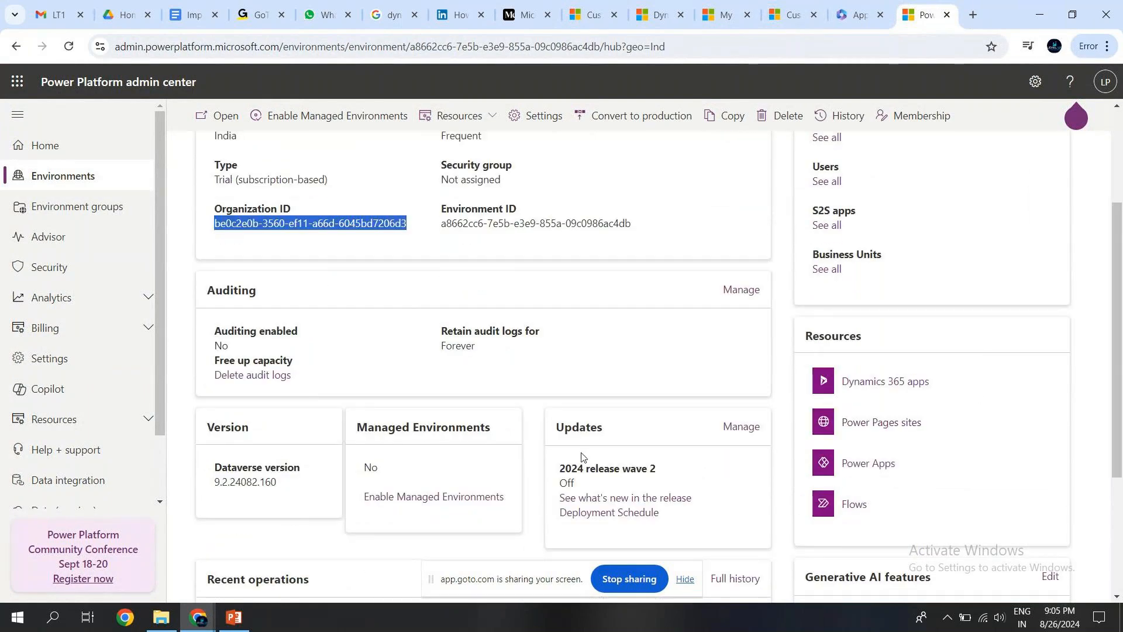
click(557, 471)
drag(557, 472, 657, 470)
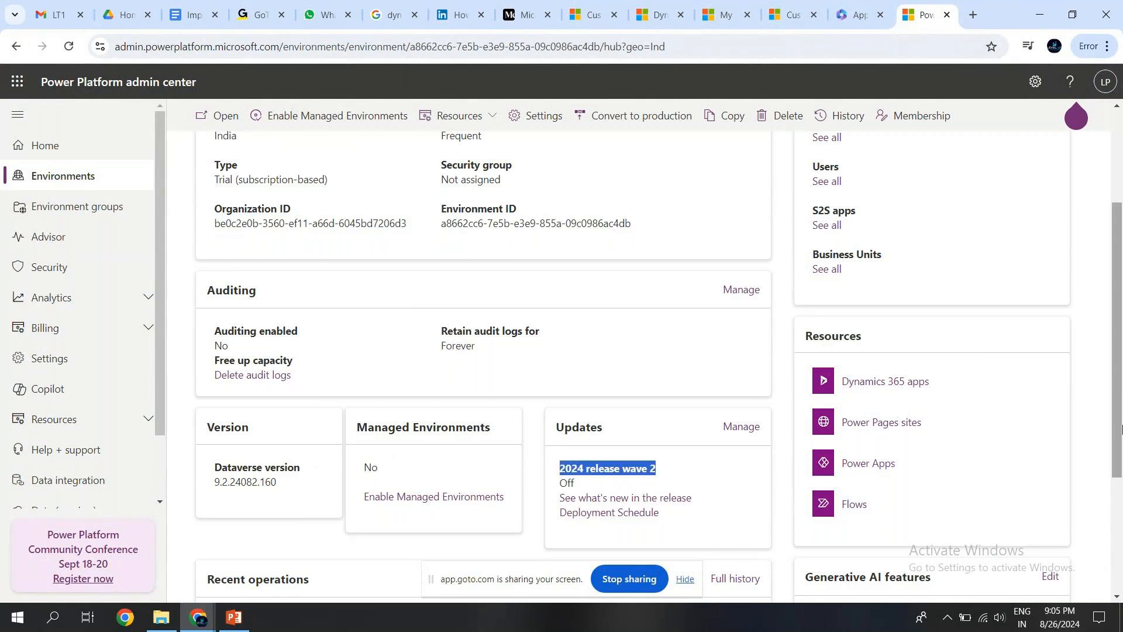
click(739, 428)
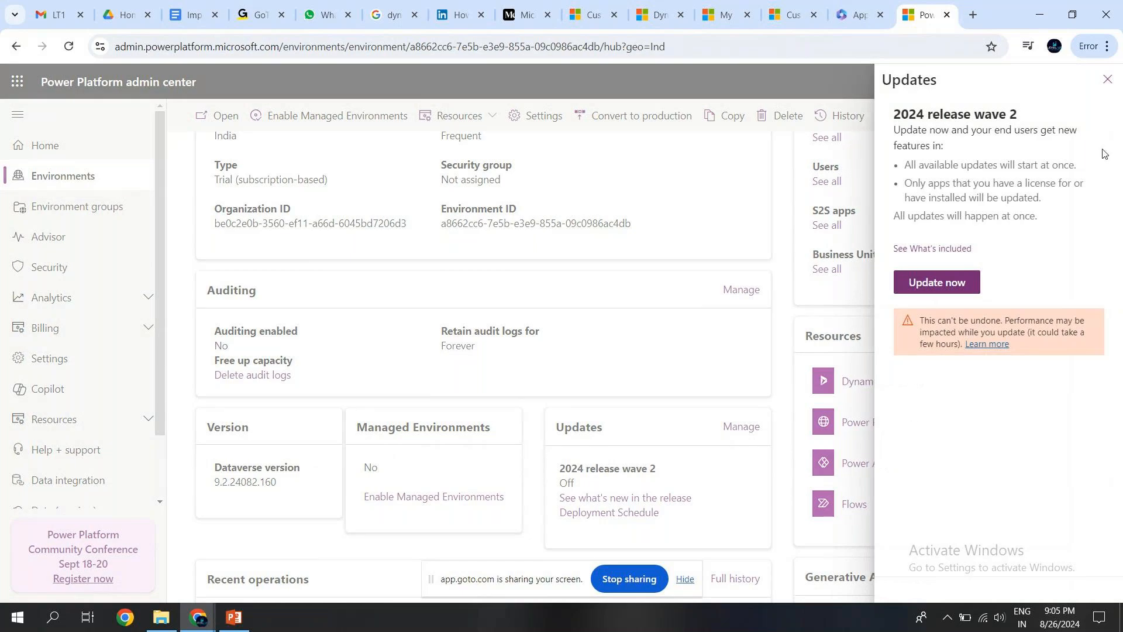
click(1107, 80)
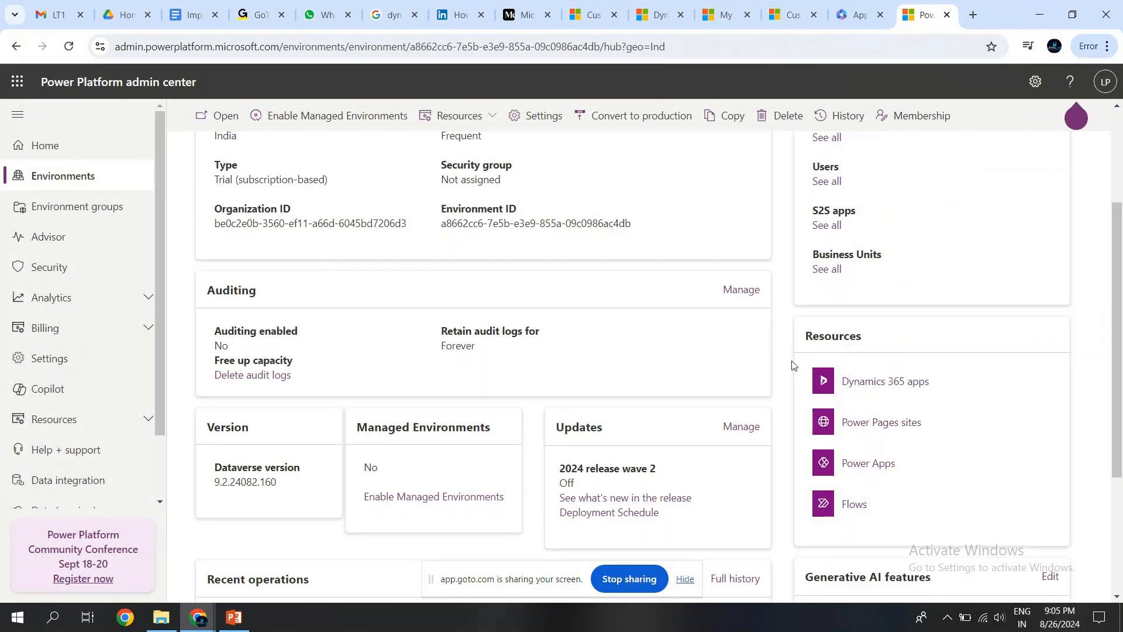
Open the Ninja Dev environment's full user list, inspect the Add user form and close it without adding anyone.
scroll(291, 224, up, 2)
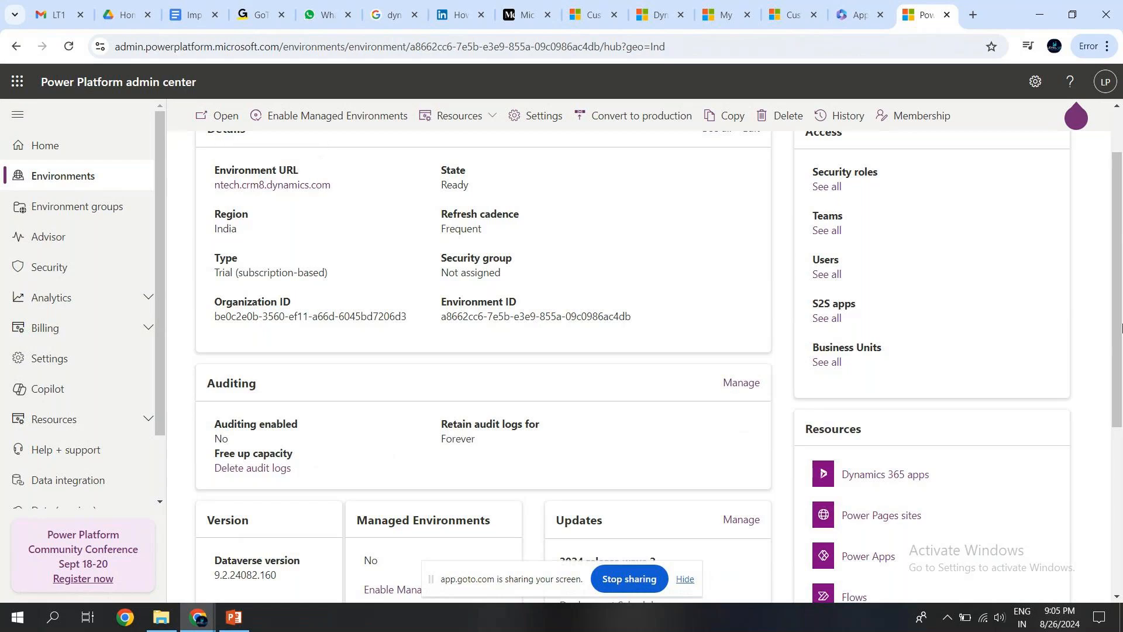
mouse_move(1121, 328)
mouse_down()
mouse_move(1121, 476)
mouse_move(1121, 319)
mouse_up()
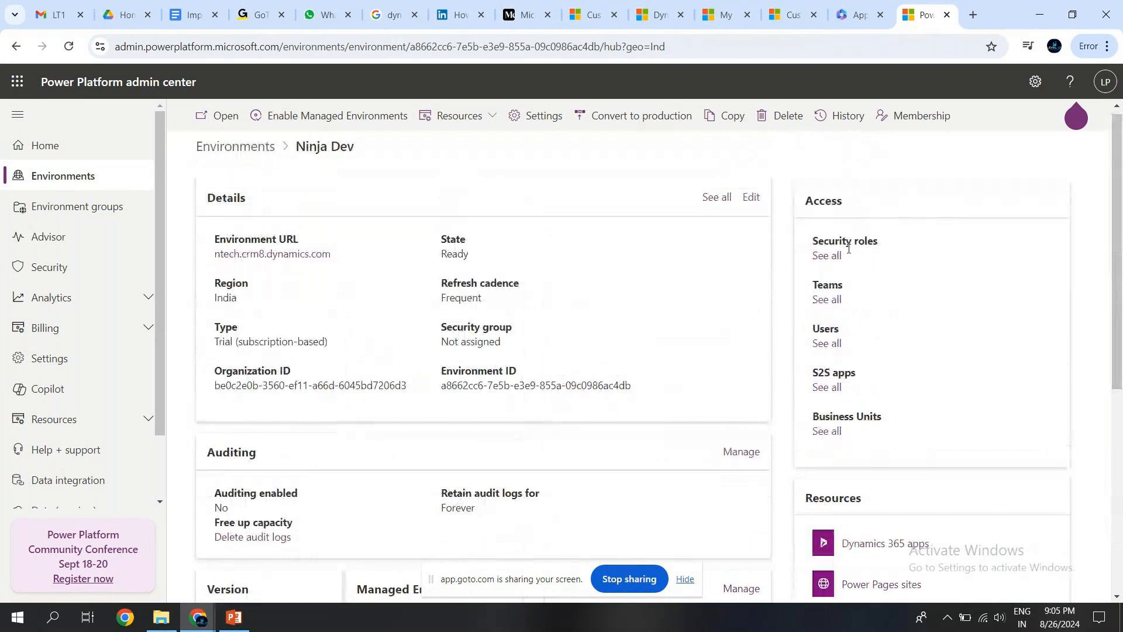
click(828, 346)
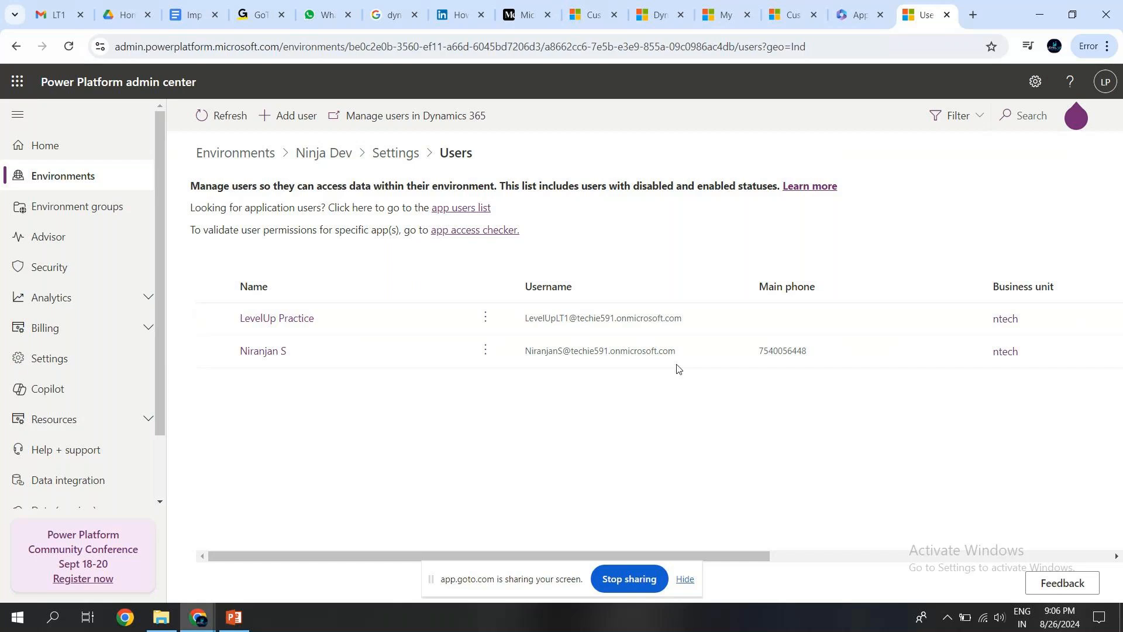
click(288, 120)
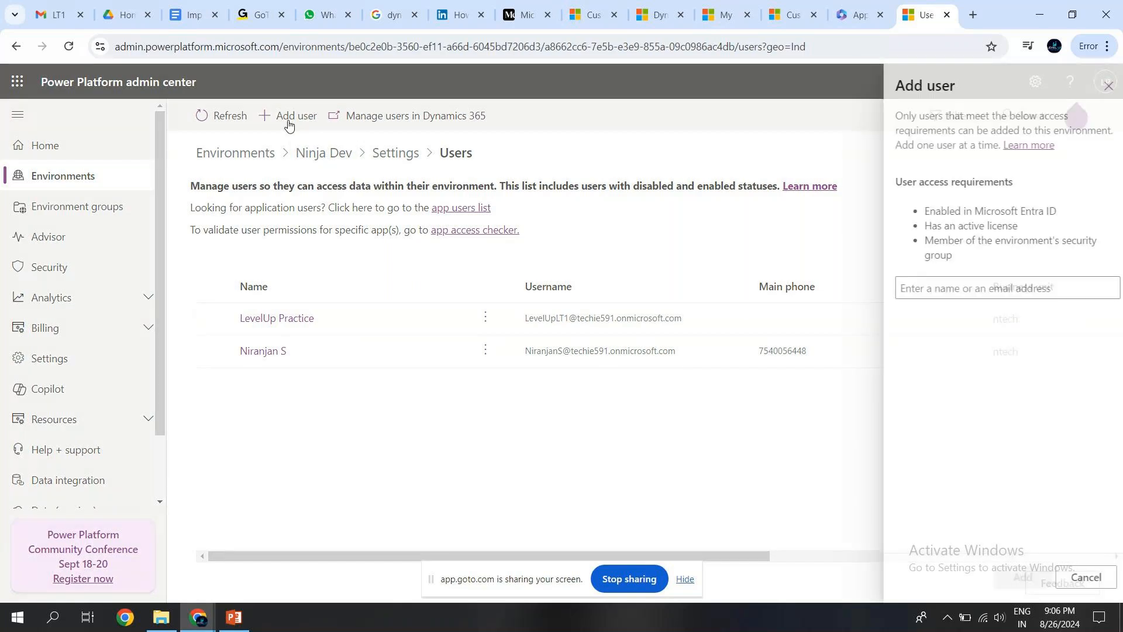
click(936, 287)
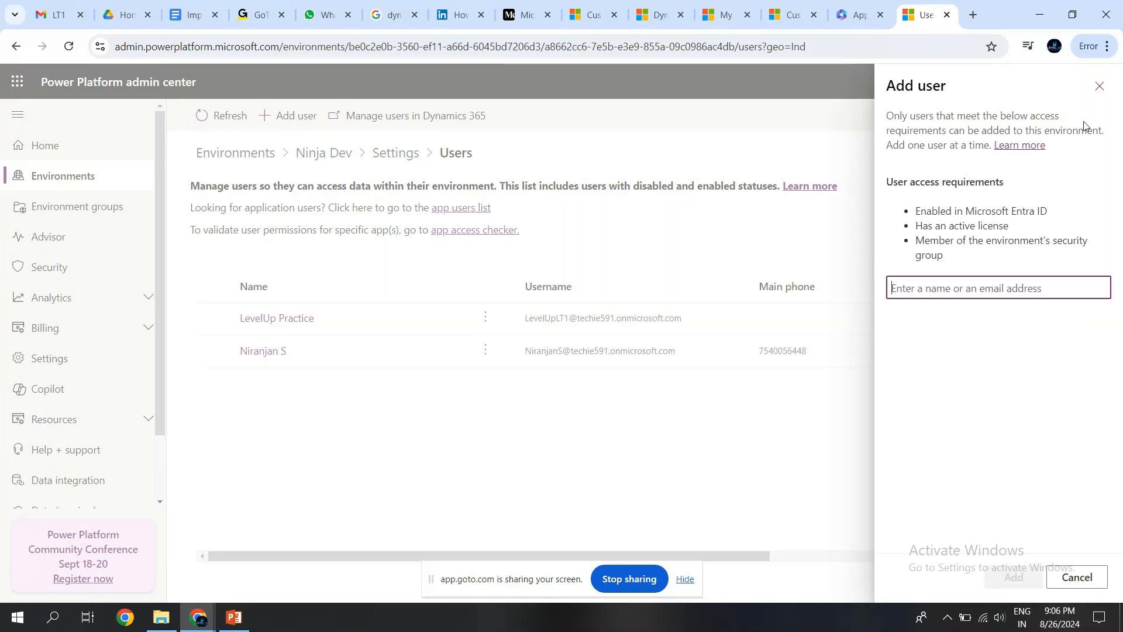
click(1099, 86)
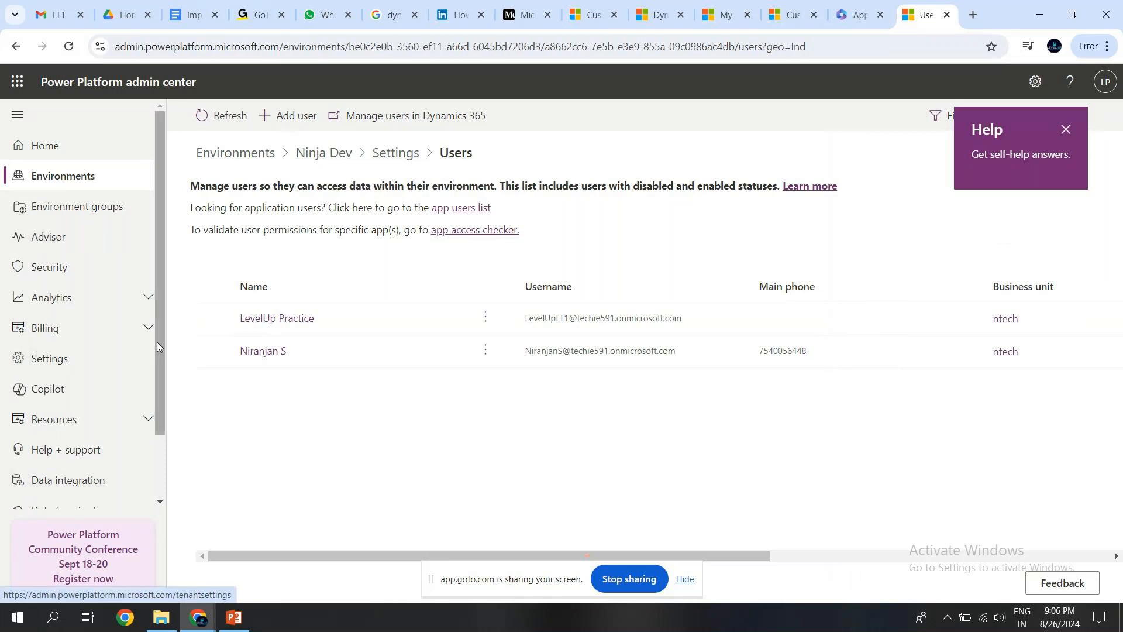
Open the Microsoft 365 Admin Center from the admin centers list and dismiss its introductory tips.
drag(159, 347, 160, 423)
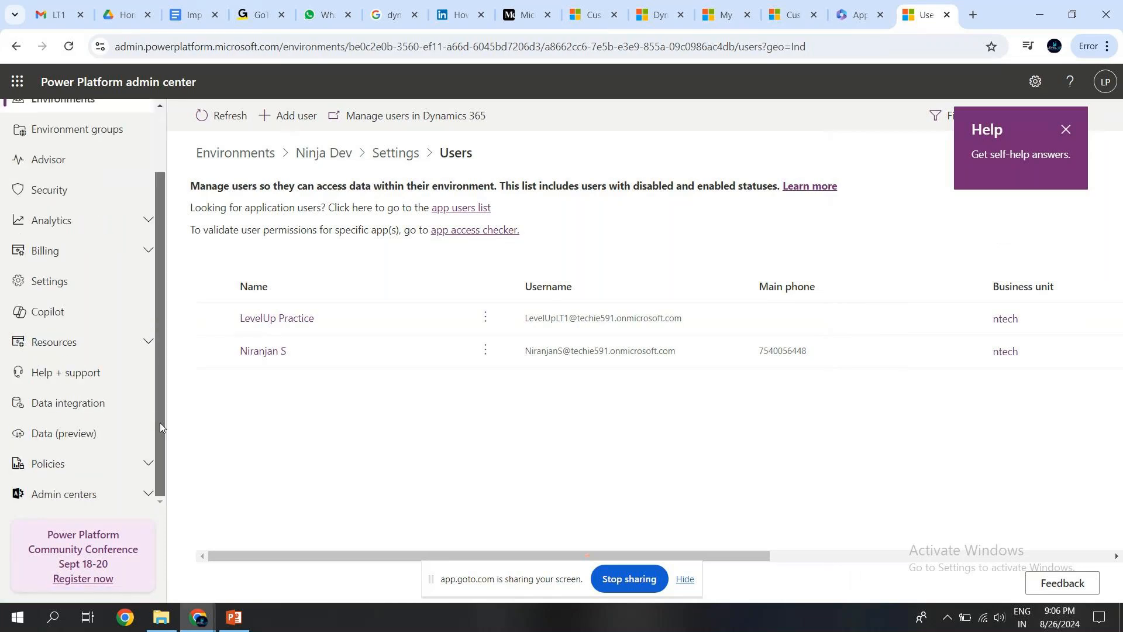
click(46, 495)
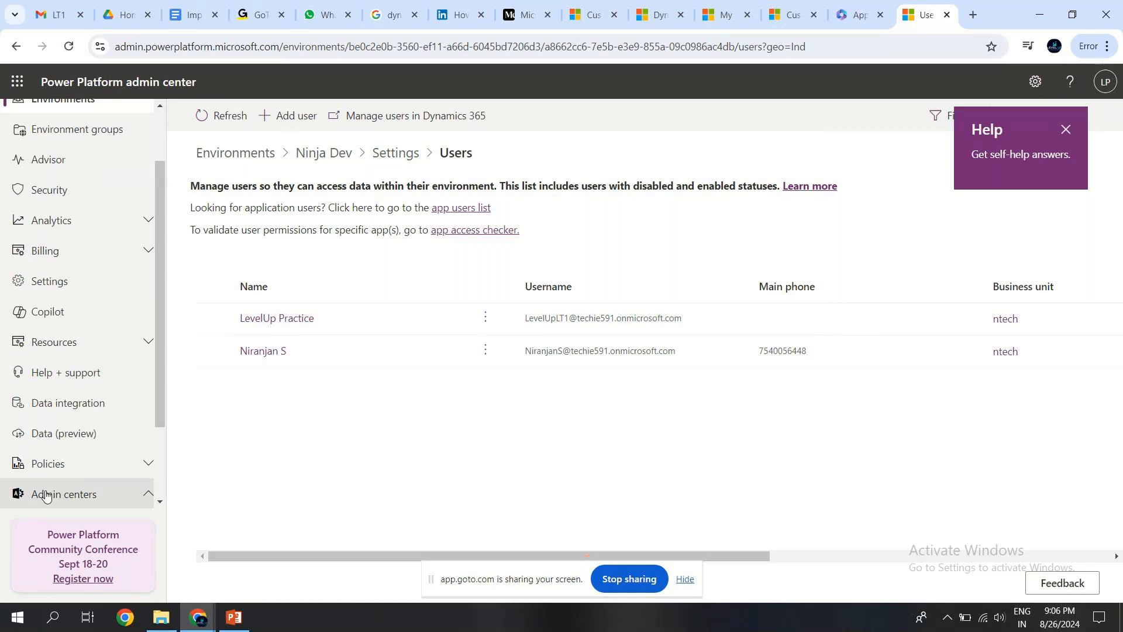
click(47, 495)
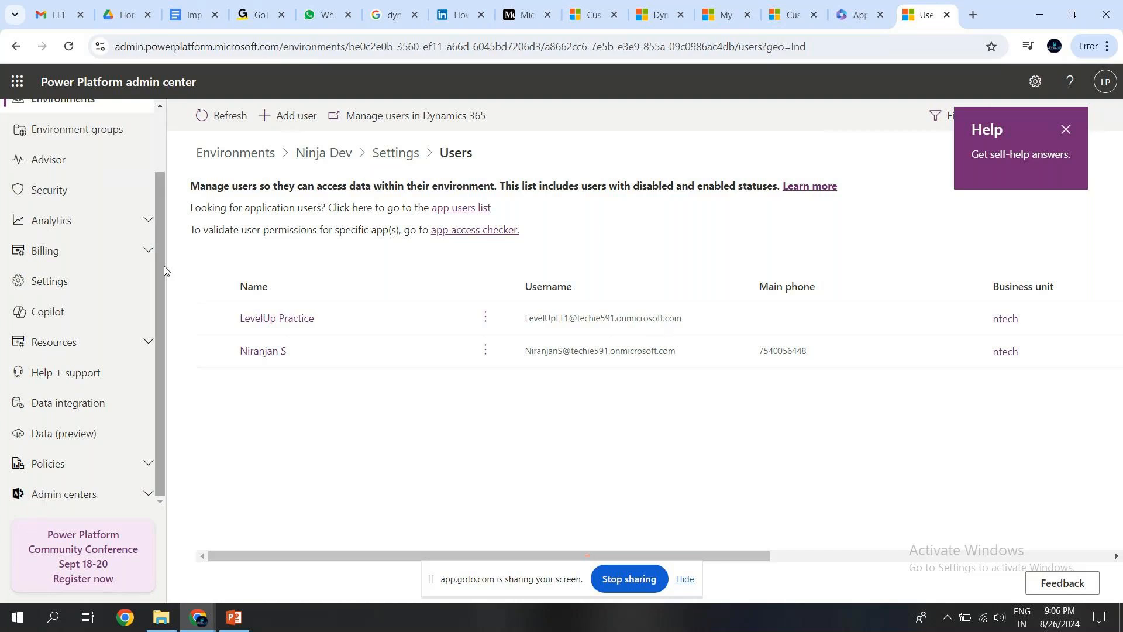
click(57, 490)
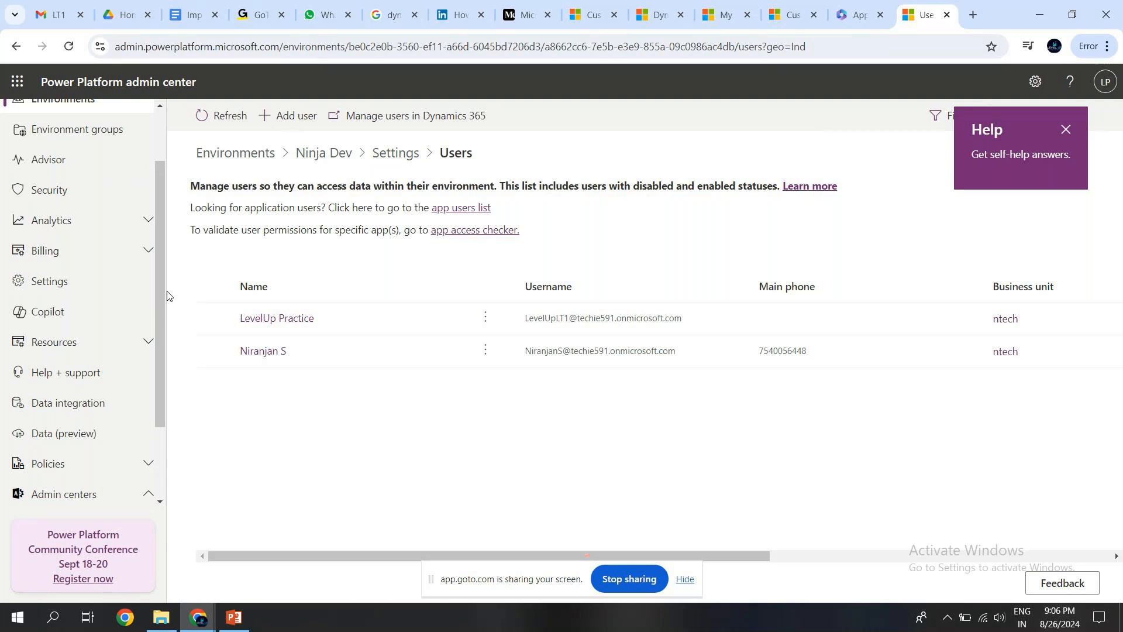
drag(160, 282, 170, 430)
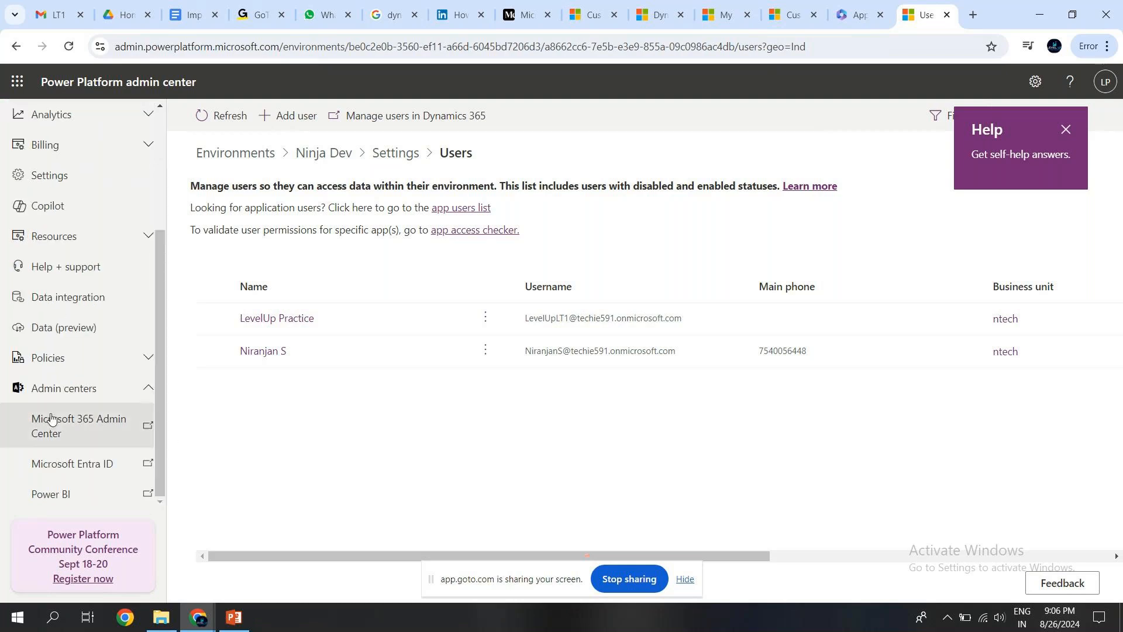
click(64, 429)
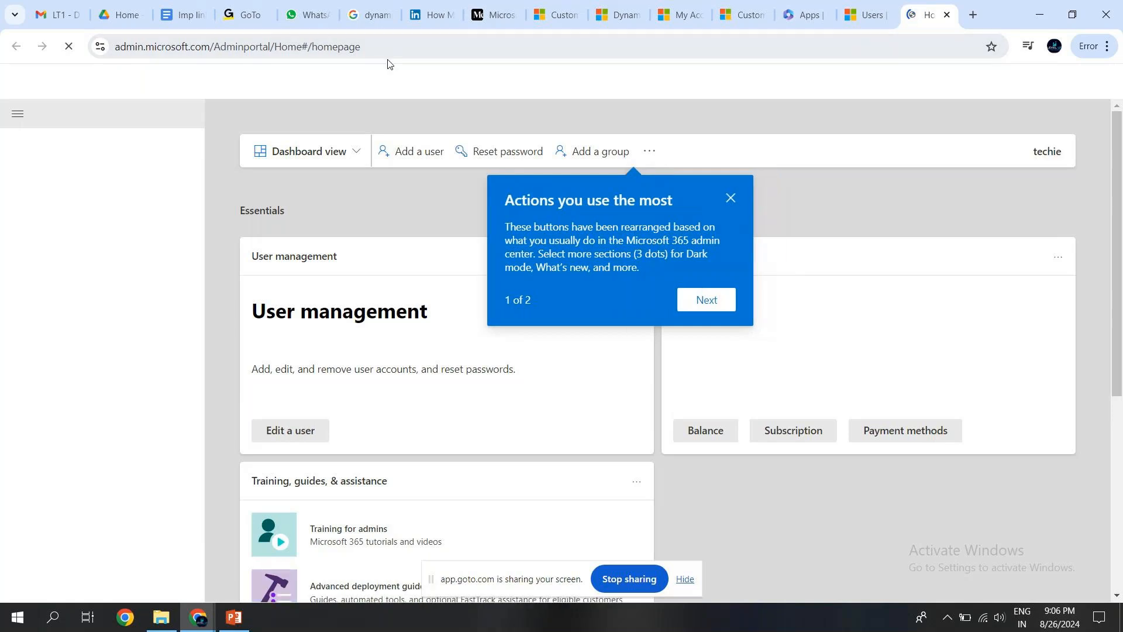
click(734, 300)
click(431, 198)
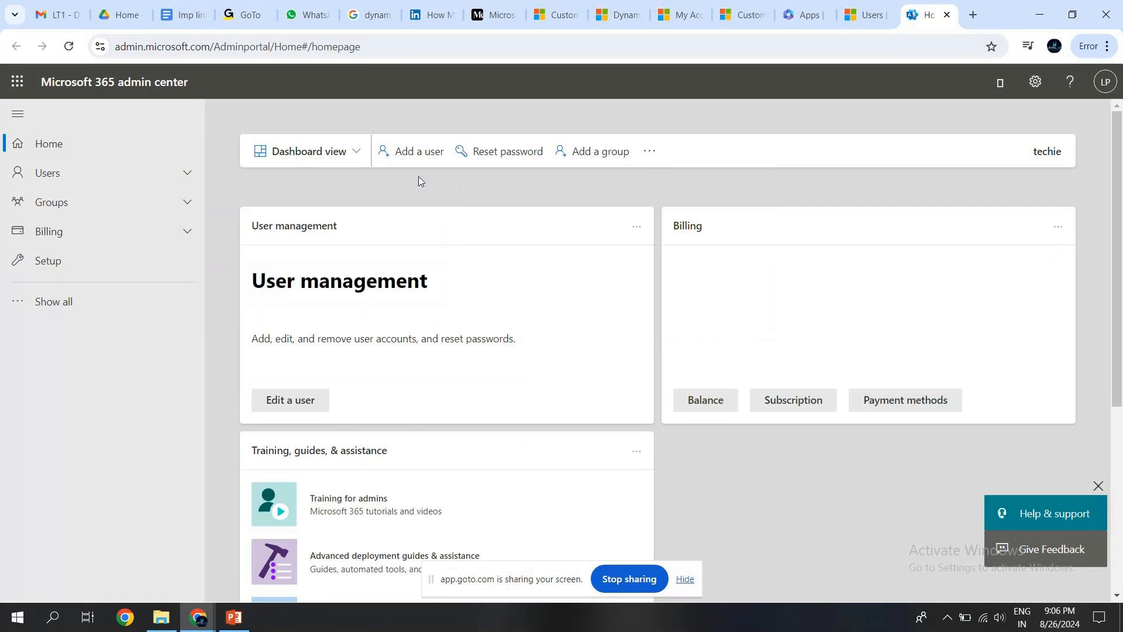
Start adding a user and enter the new user's first and last name.
click(400, 152)
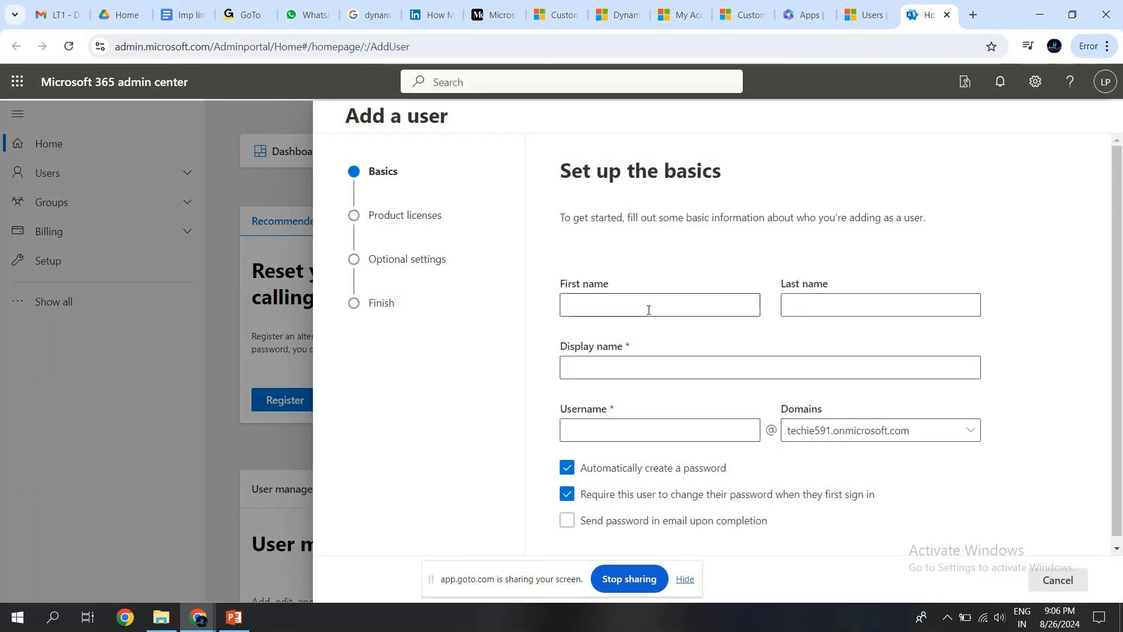
click(648, 310)
key(Tab)
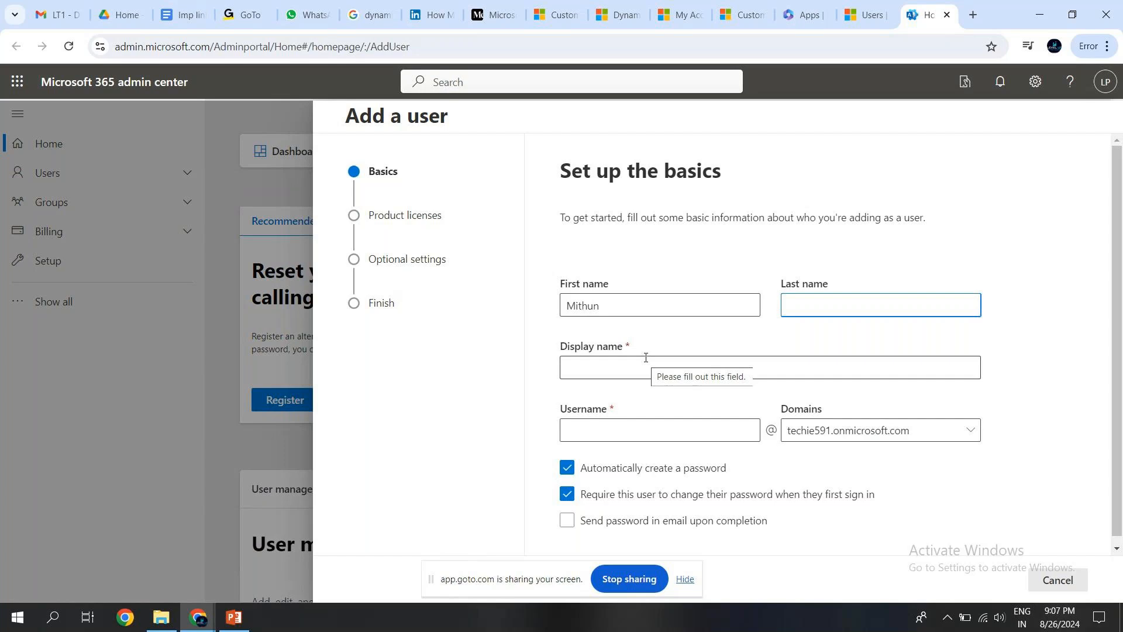
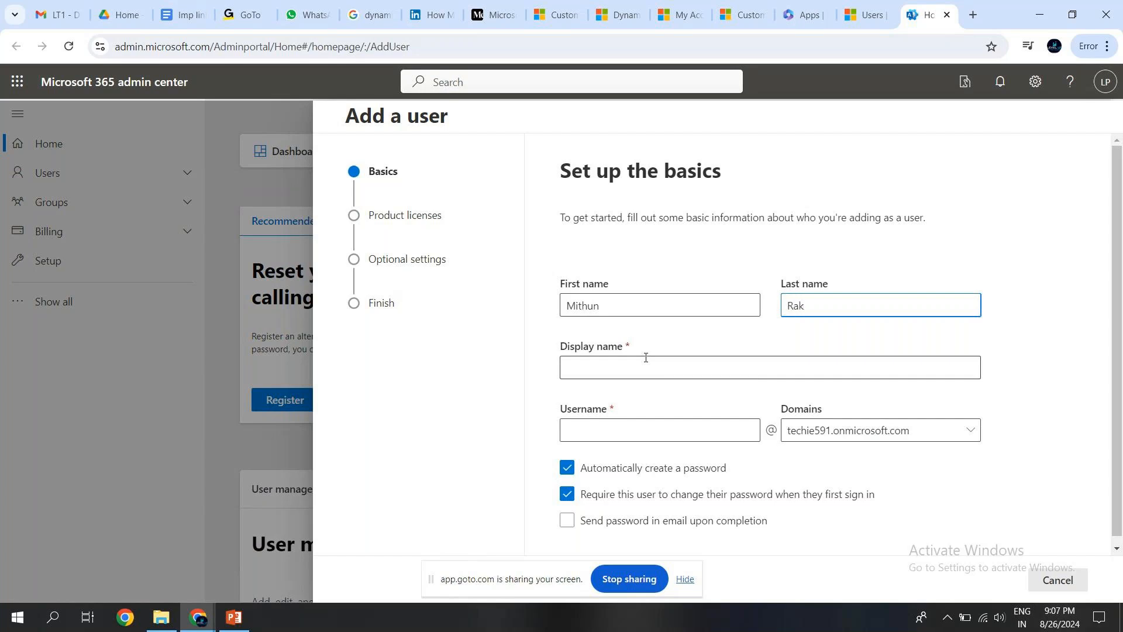
Fill in the new user's display name and username, keep the techie591.onmicrosoft.com domain, and continue to product licenses.
click(608, 372)
click(606, 425)
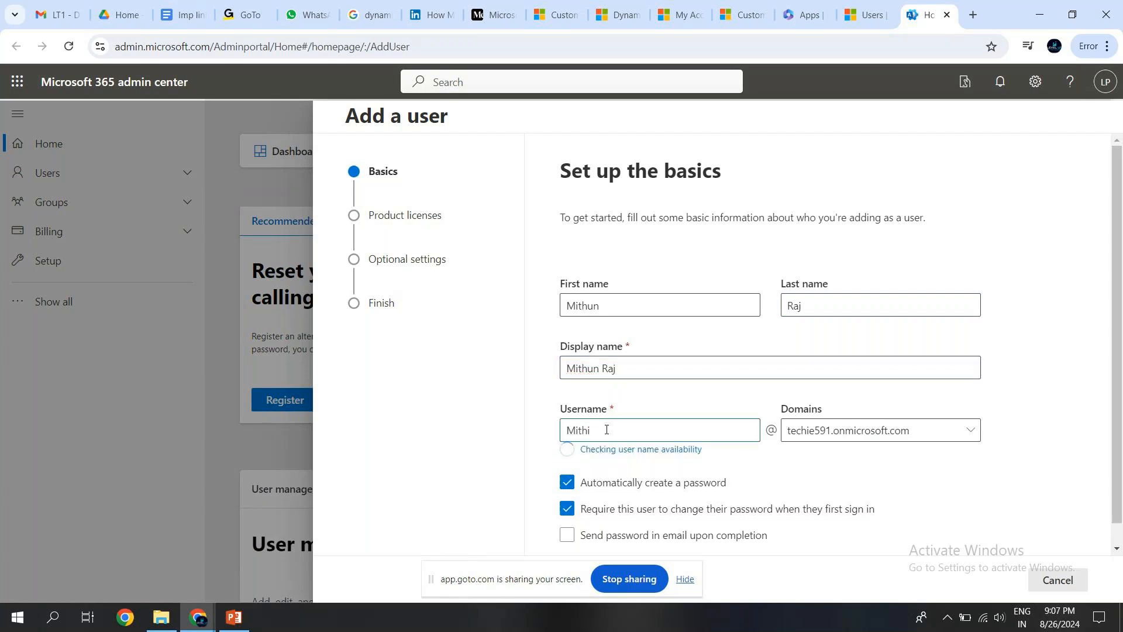
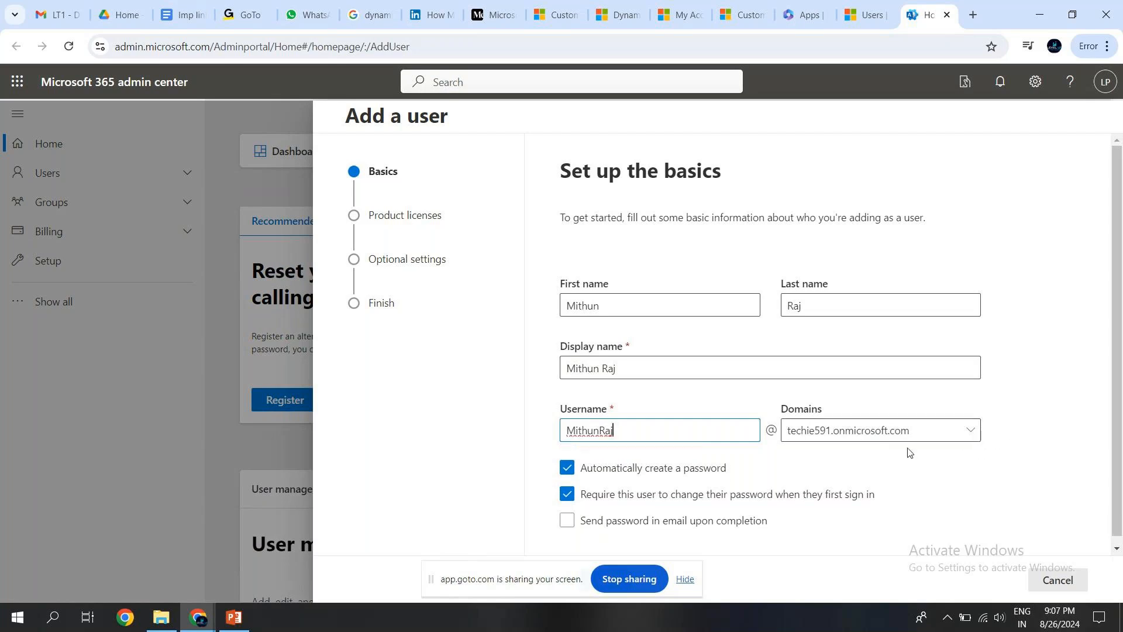
click(959, 440)
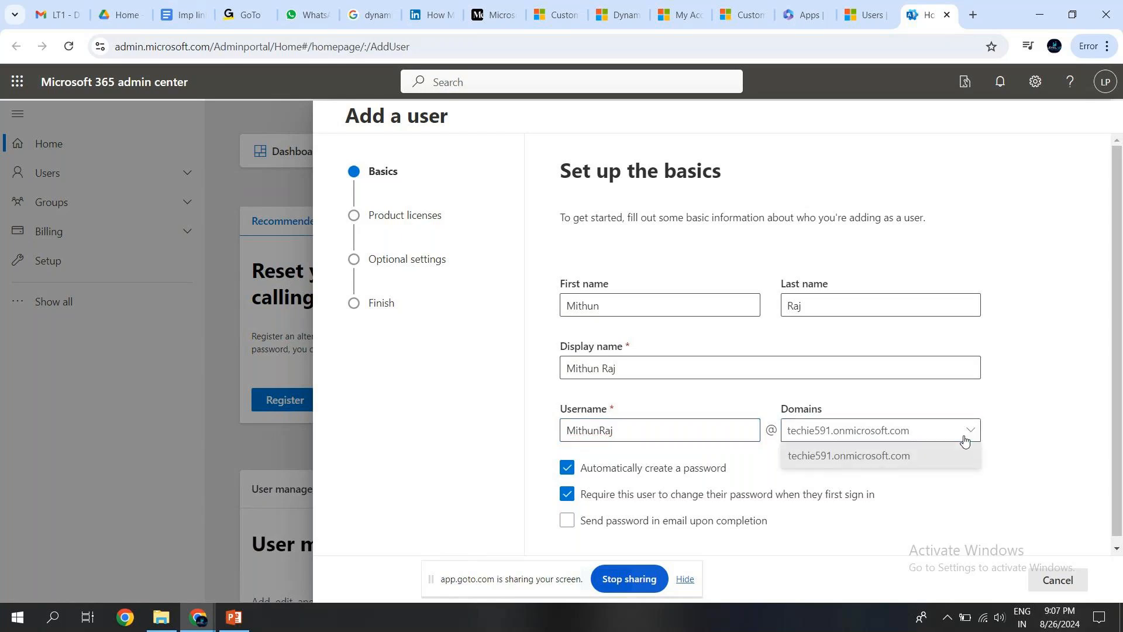
click(1002, 462)
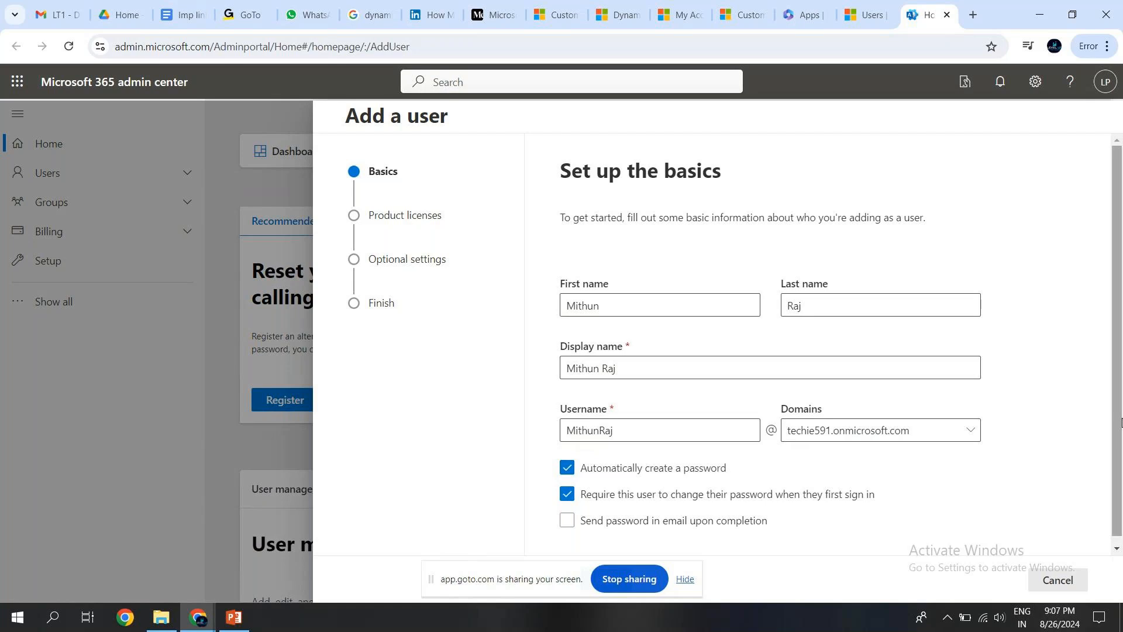
scroll(936, 462, down, 1)
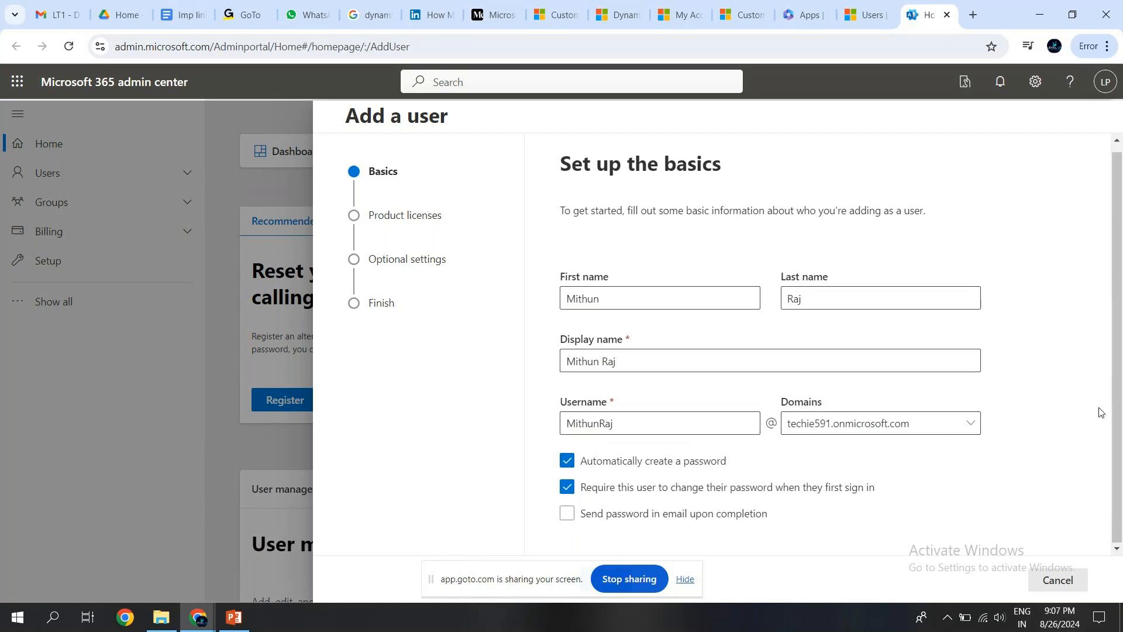
click(686, 579)
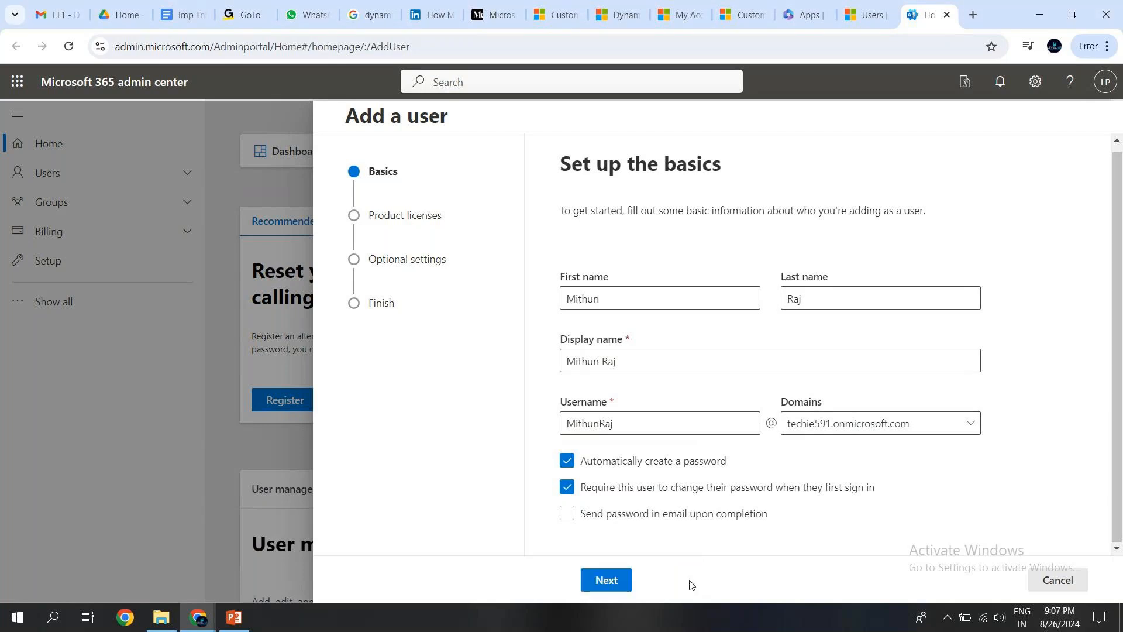
click(604, 581)
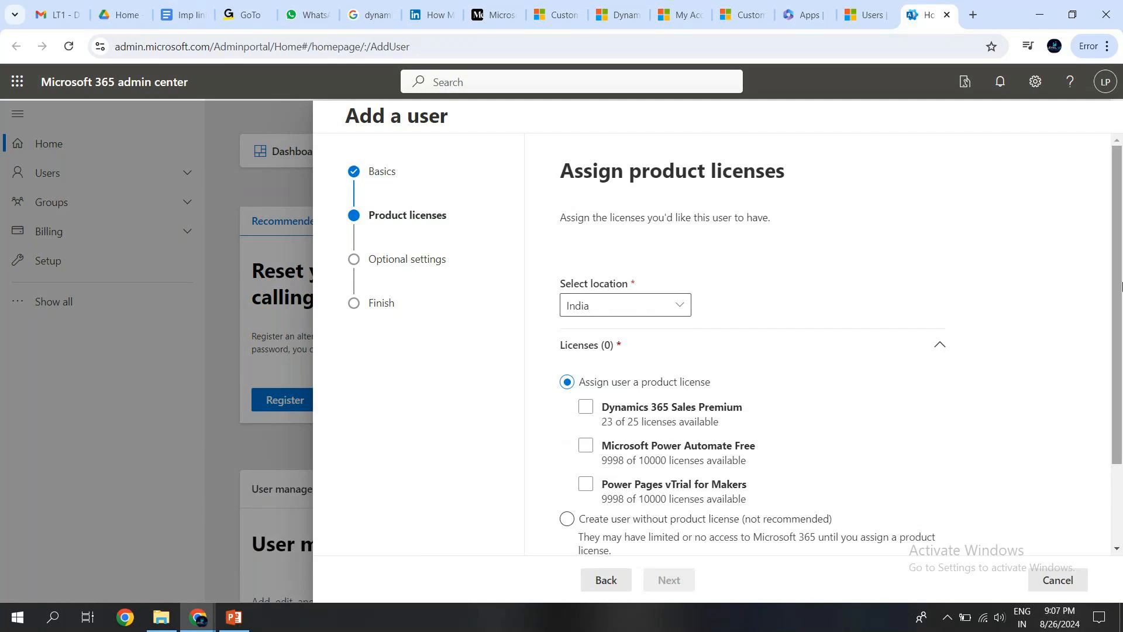
Assign the Dynamics 365 Sales Premium, Microsoft Power Automate Free and Power Pages vTrial for Makers licenses and continue to optional settings.
scroll(1122, 287, down, 2)
click(587, 331)
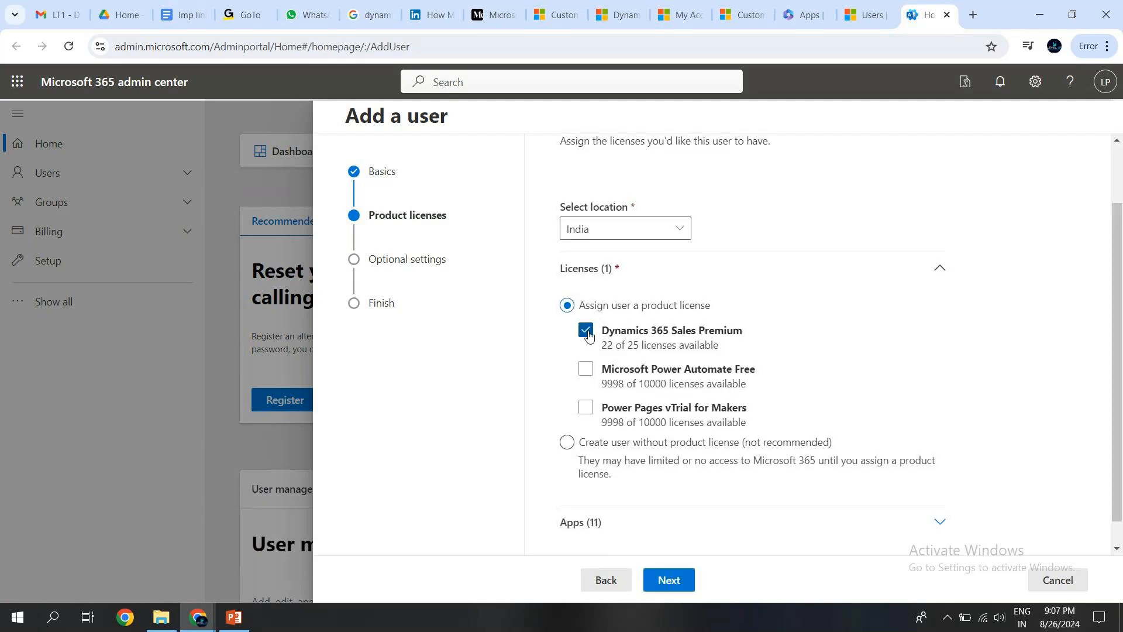
click(586, 369)
click(586, 409)
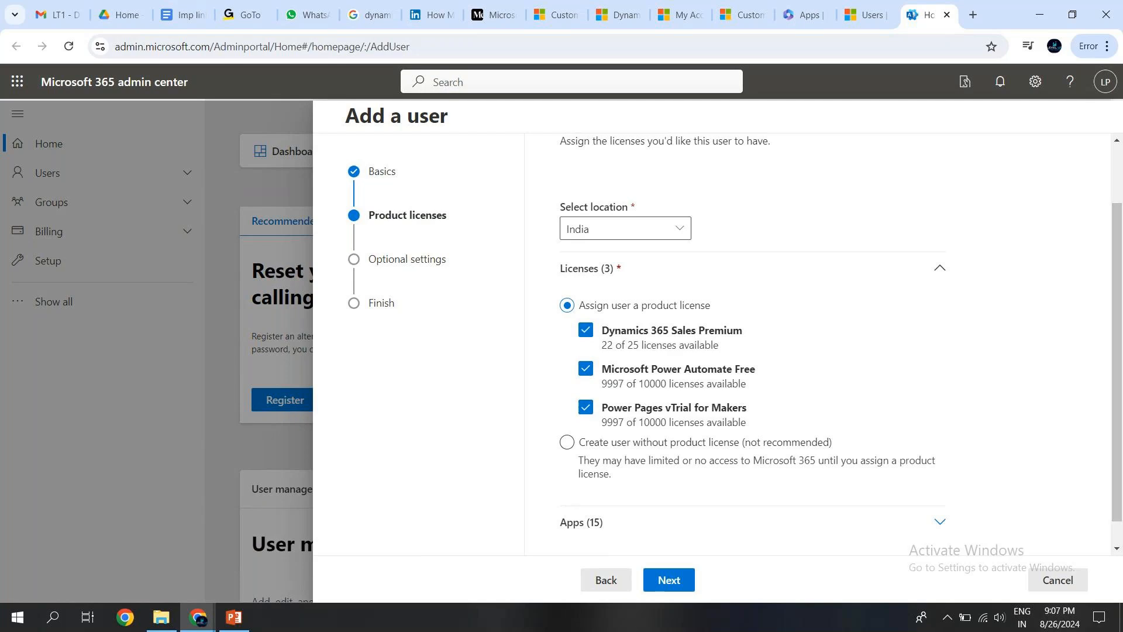
click(660, 586)
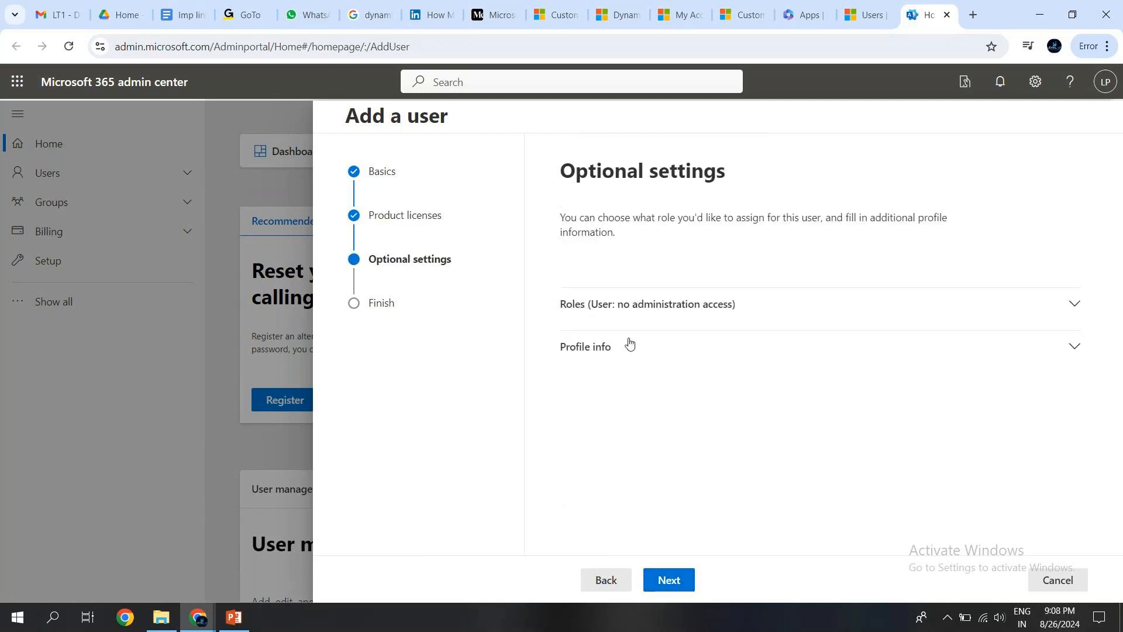
Give the new user admin center access with the User Administrator role.
click(1052, 318)
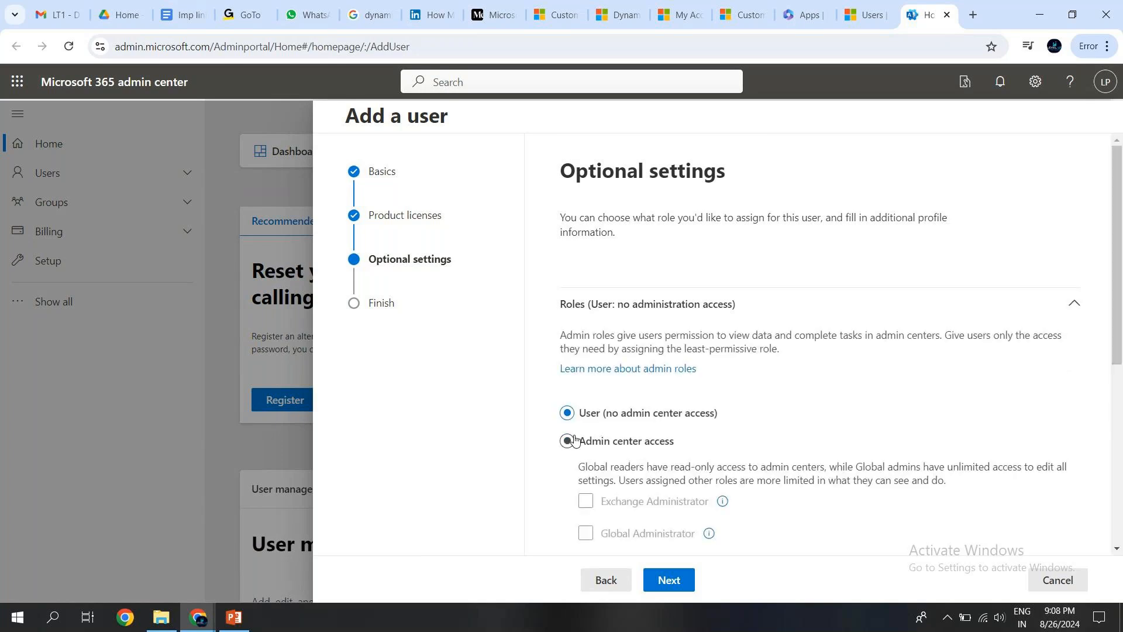
click(574, 440)
scroll(621, 330, down, 5)
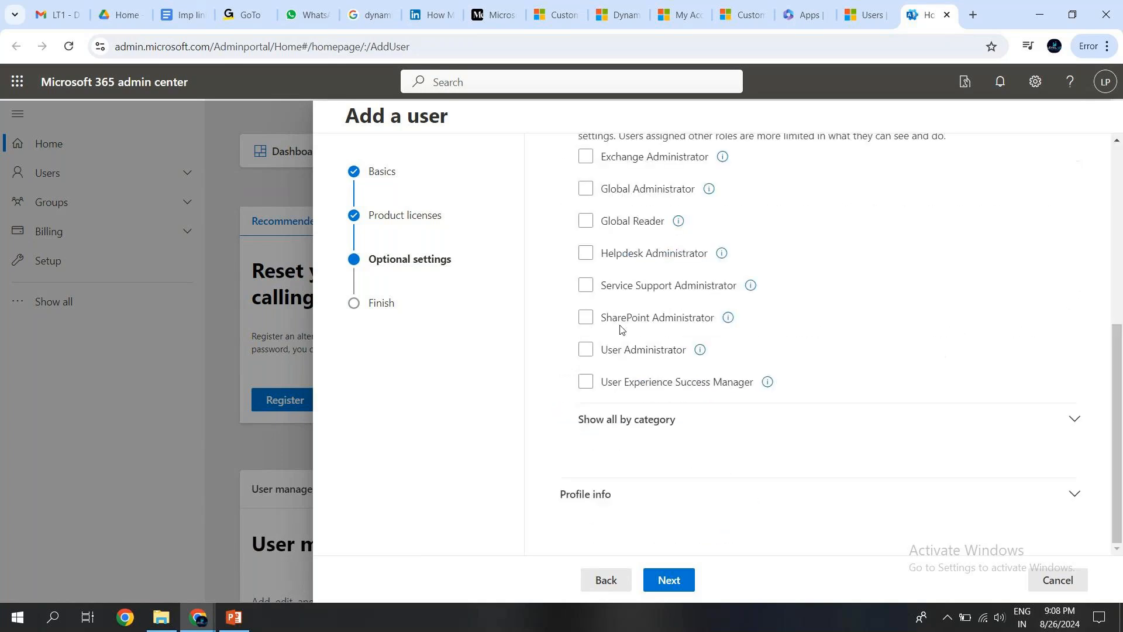
click(586, 349)
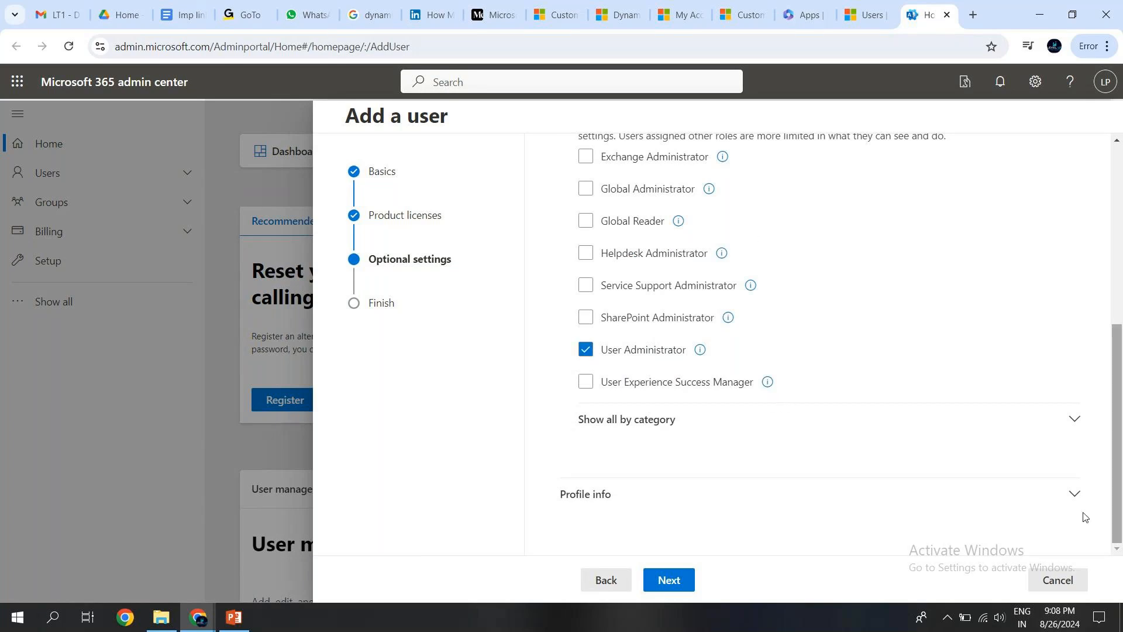
Leave the profile info blank, review the assigned settings and finish adding the user.
click(1073, 497)
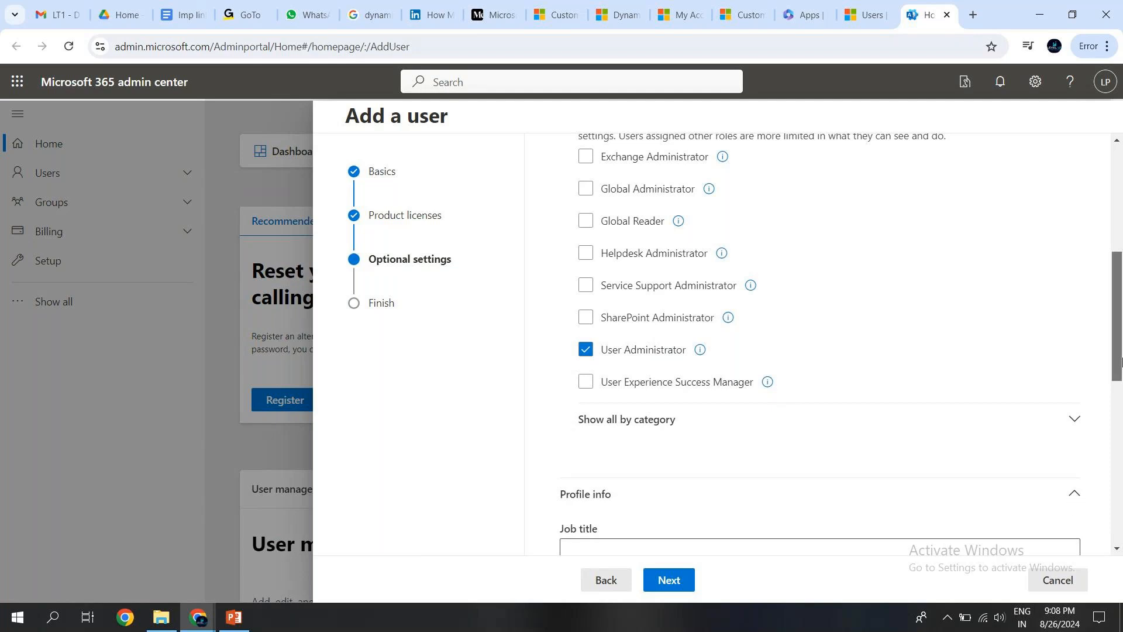
scroll(1073, 502, down, 9)
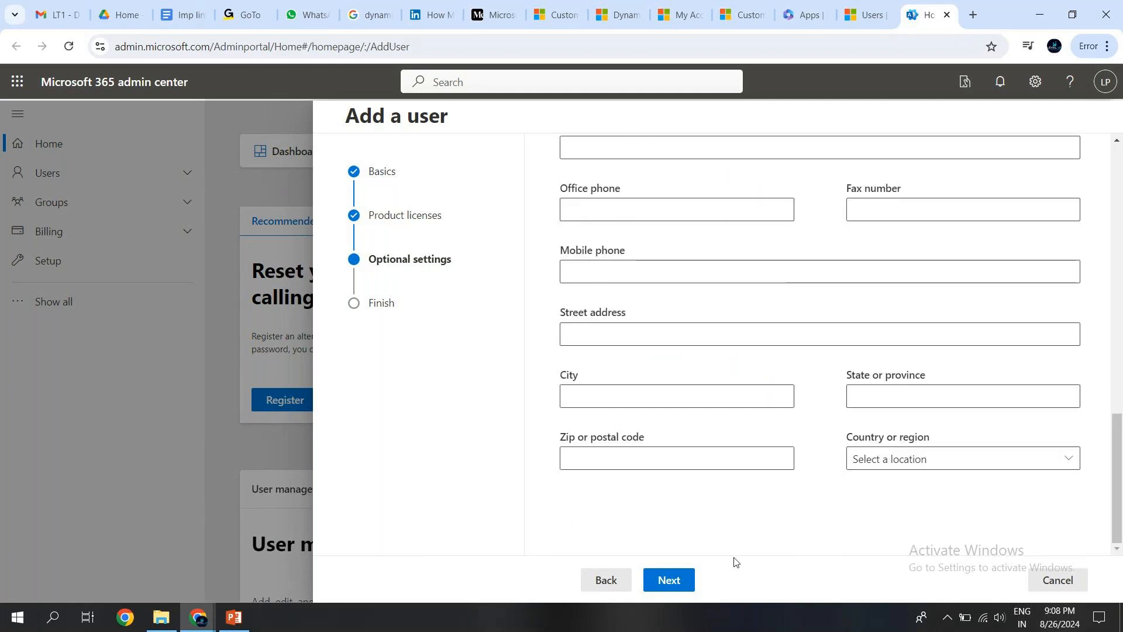
click(679, 581)
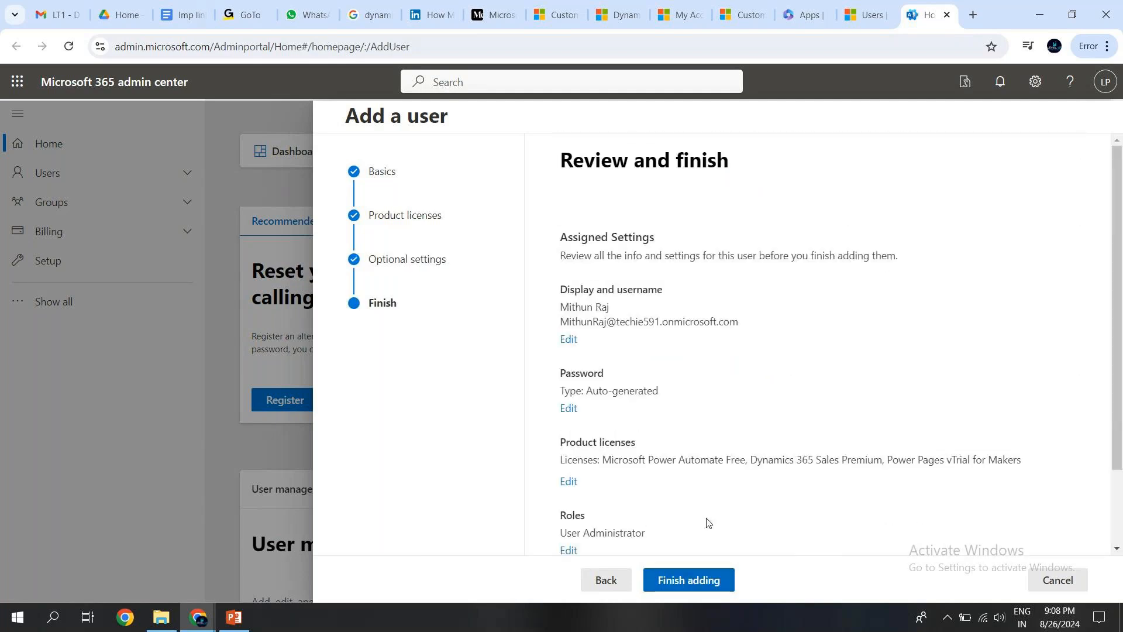
drag(1121, 318, 1122, 399)
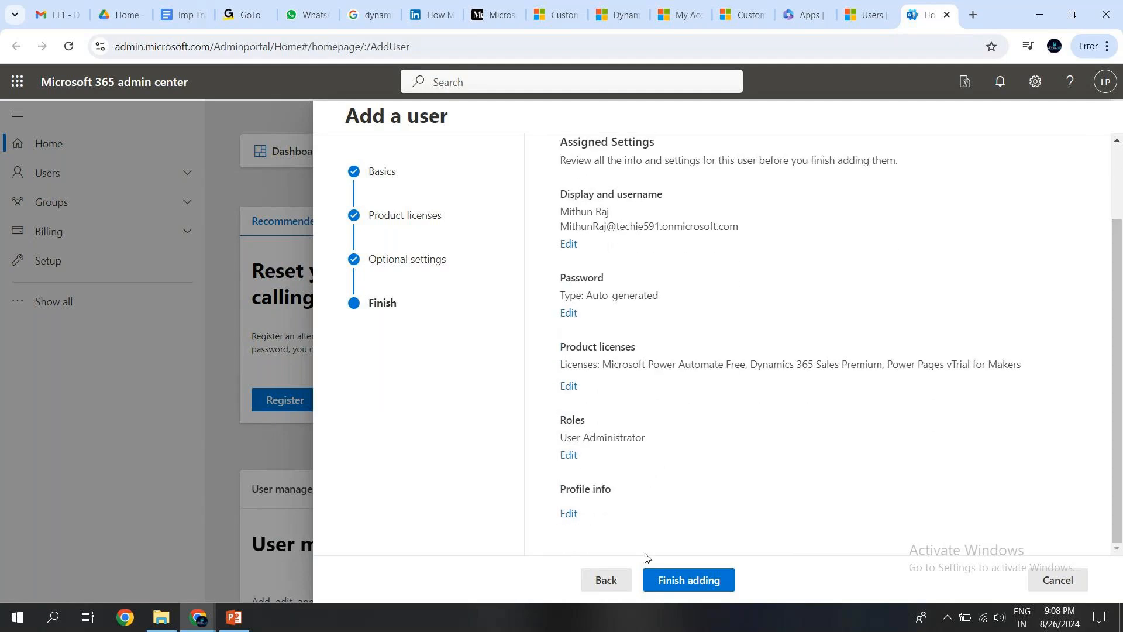
click(699, 580)
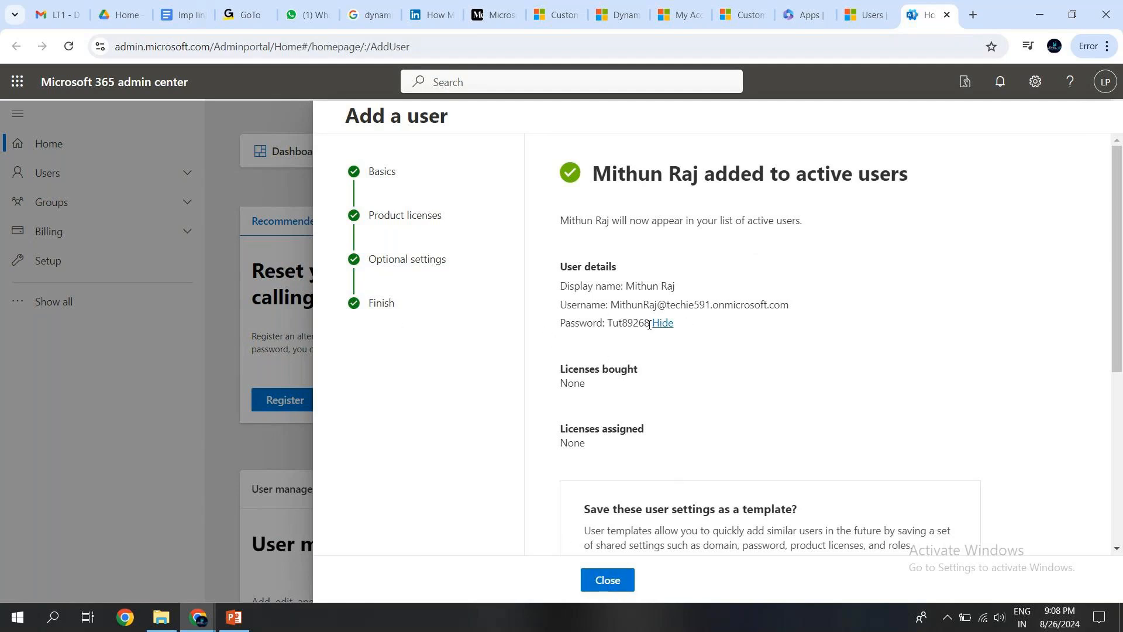
Select the new user's display name, username and password, then visit the GoTo meeting page and return to the admin center.
drag(613, 304, 799, 319)
click(557, 344)
drag(649, 323, 560, 291)
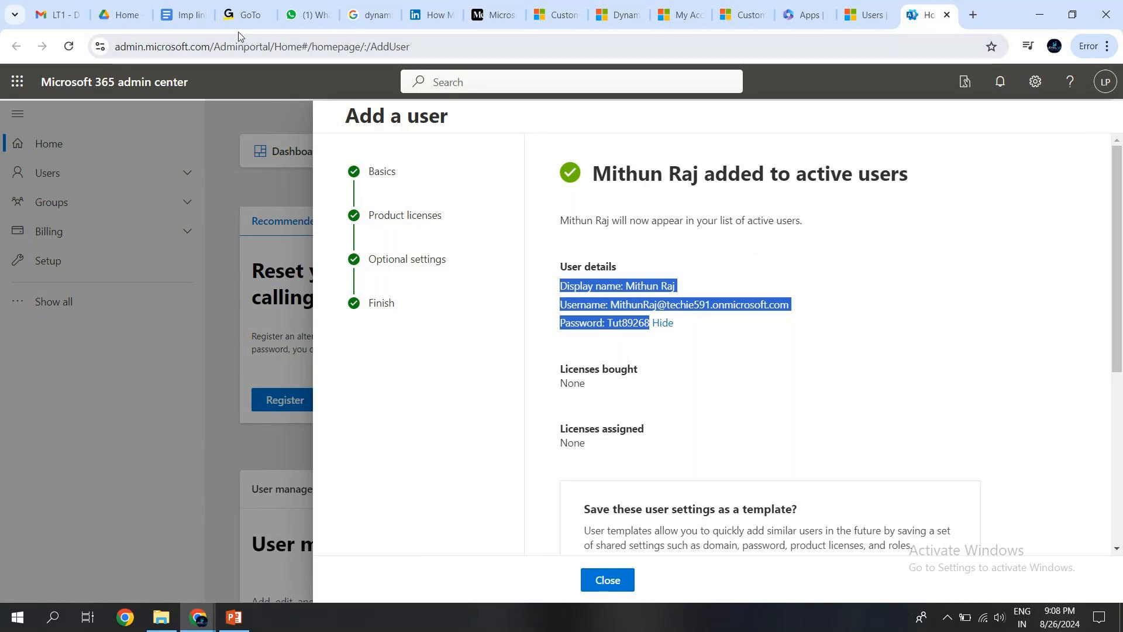
click(243, 15)
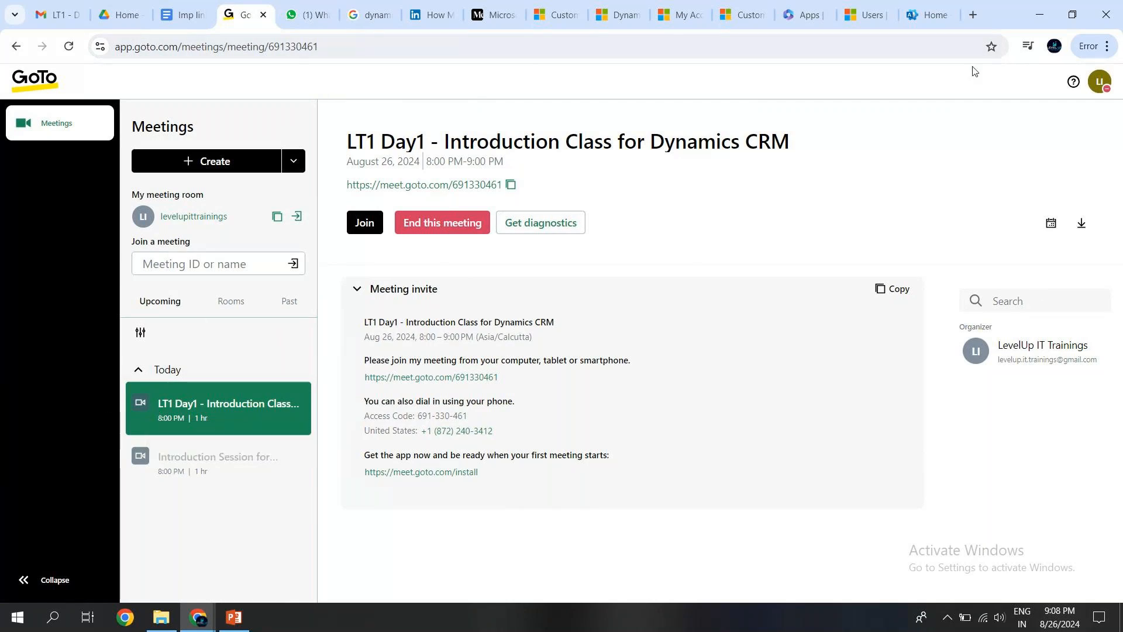
click(924, 17)
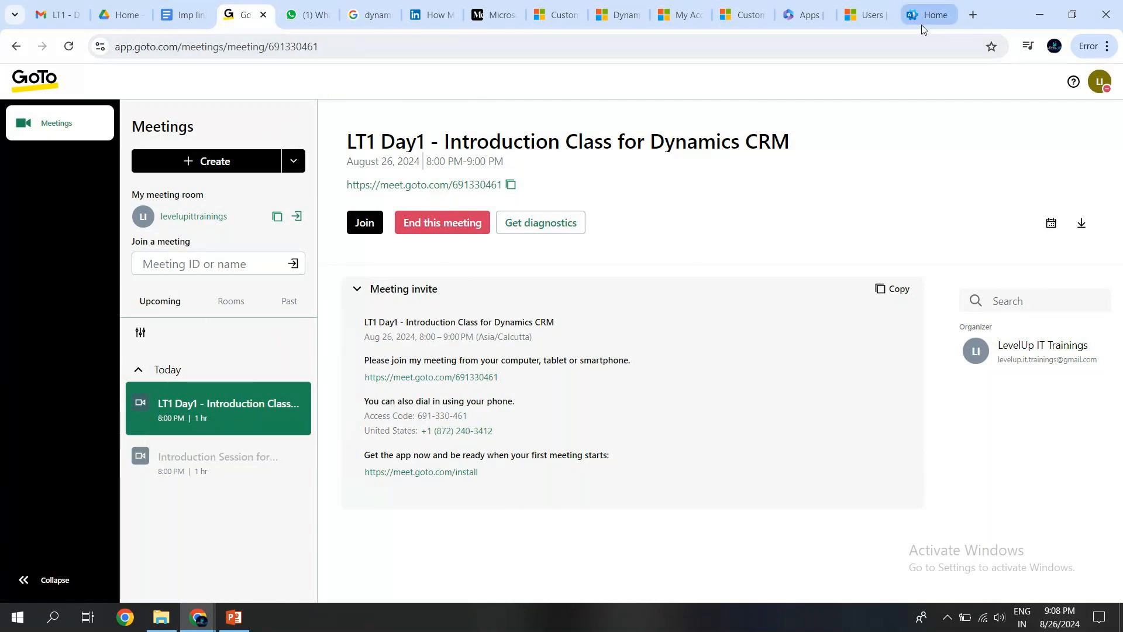
Close the completed user form and refresh the Ninja Dev user list in the Power Platform admin center.
click(607, 579)
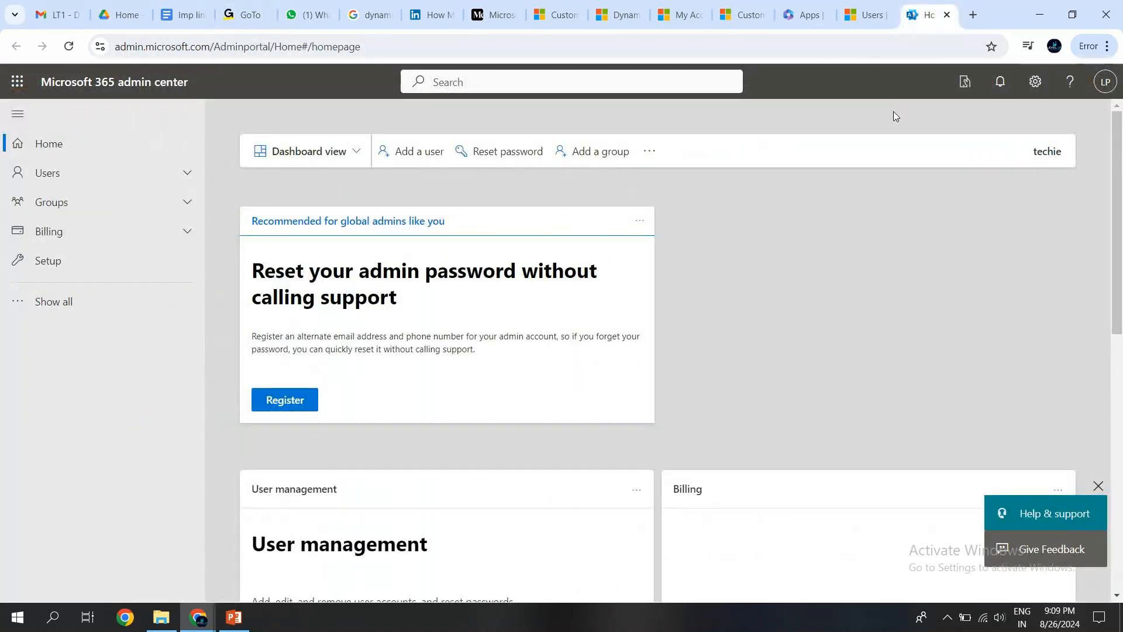
click(867, 17)
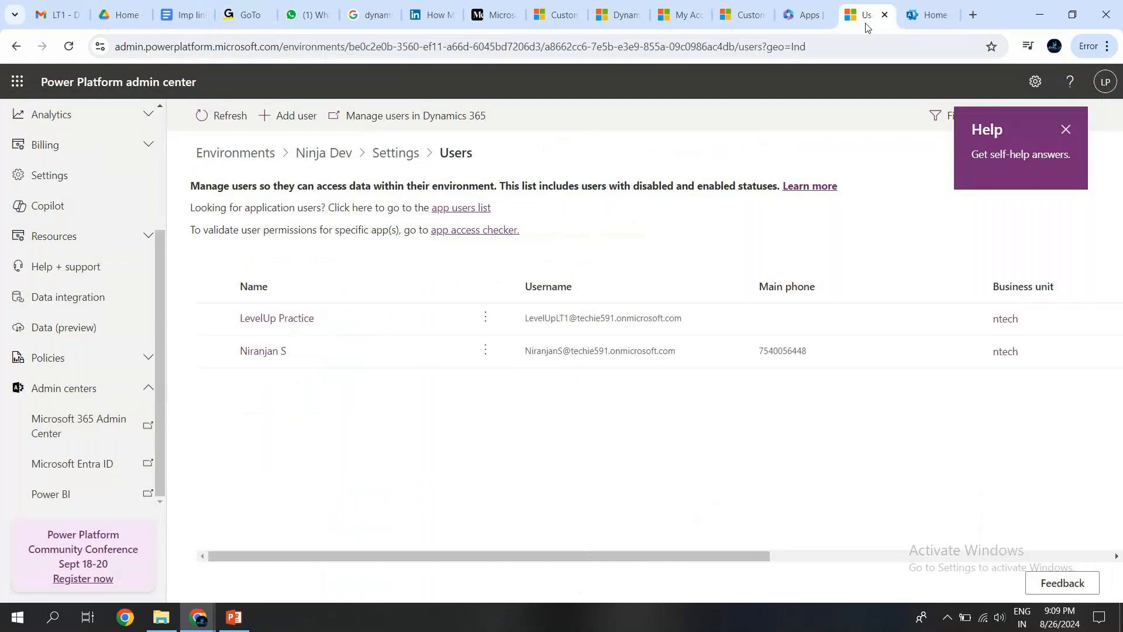
click(225, 115)
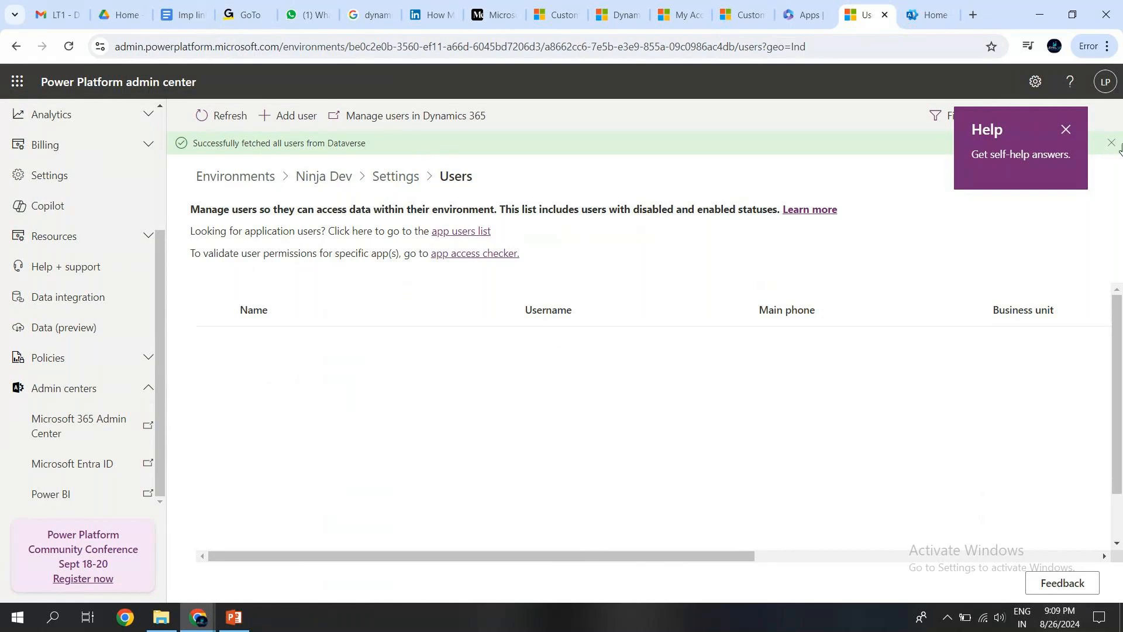
Close the help pane, reload the Ninja Dev users page and reopen the environment's details from the environments list.
click(1066, 130)
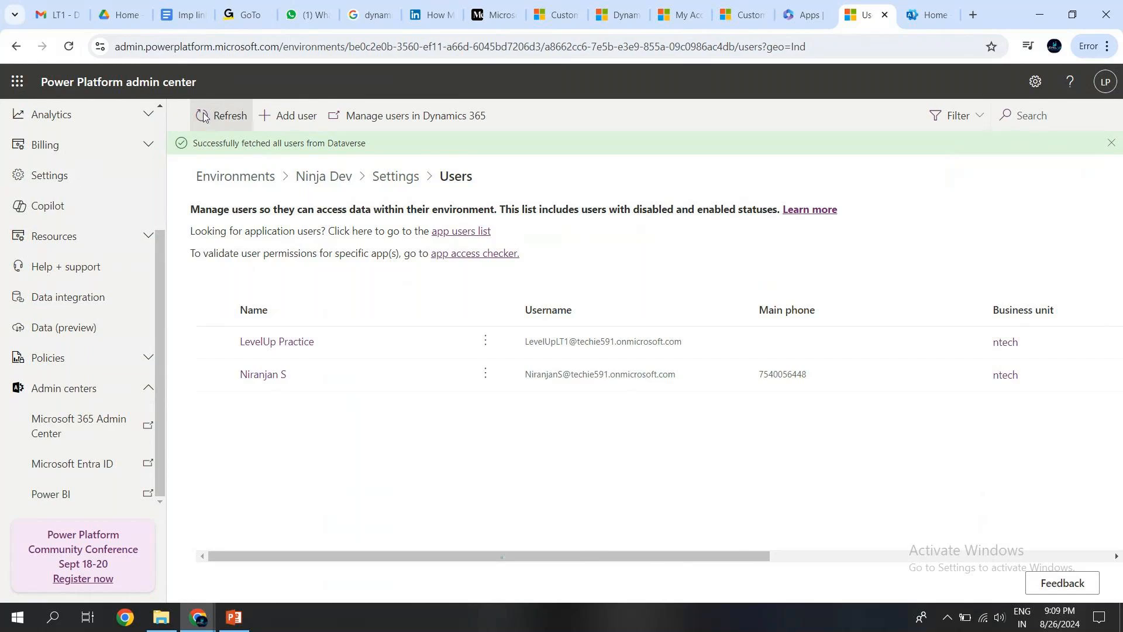
key(F5)
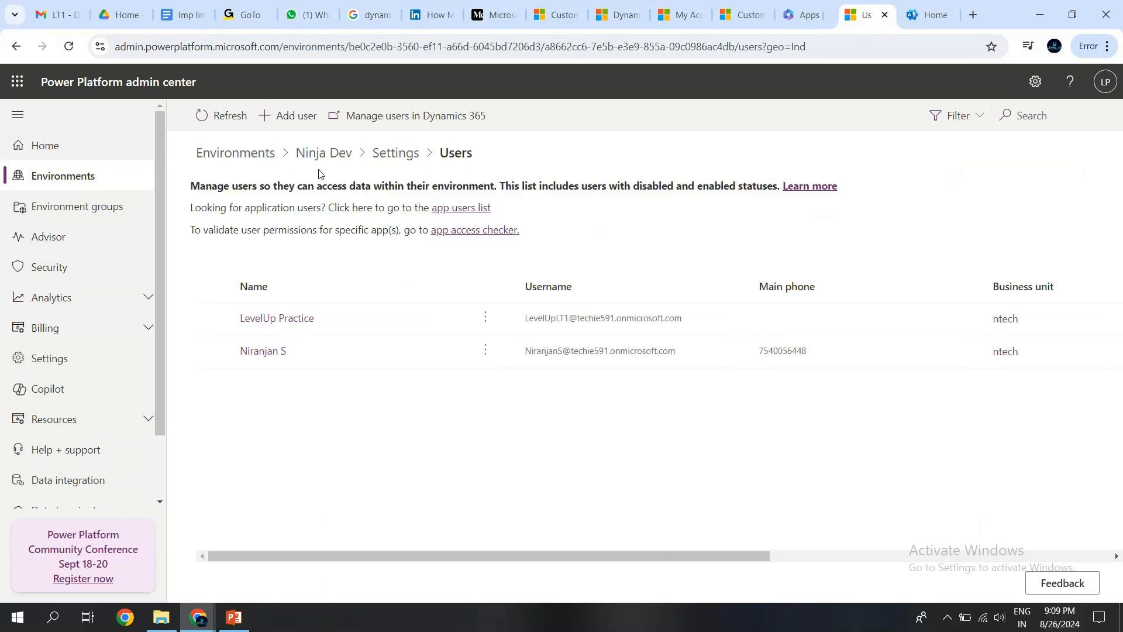
click(385, 162)
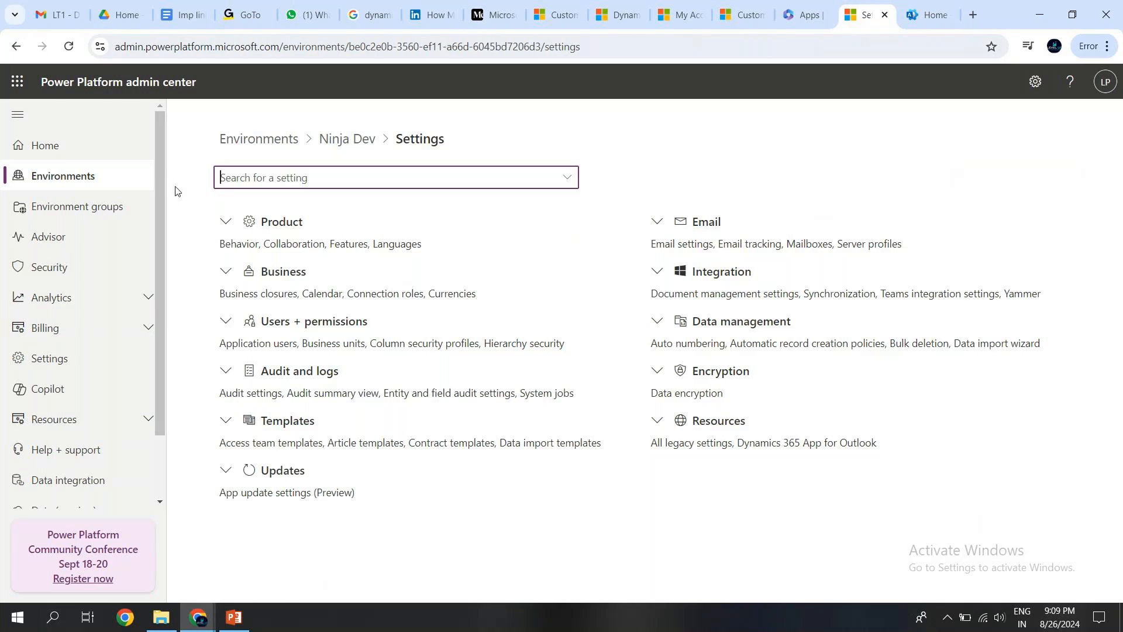
click(89, 177)
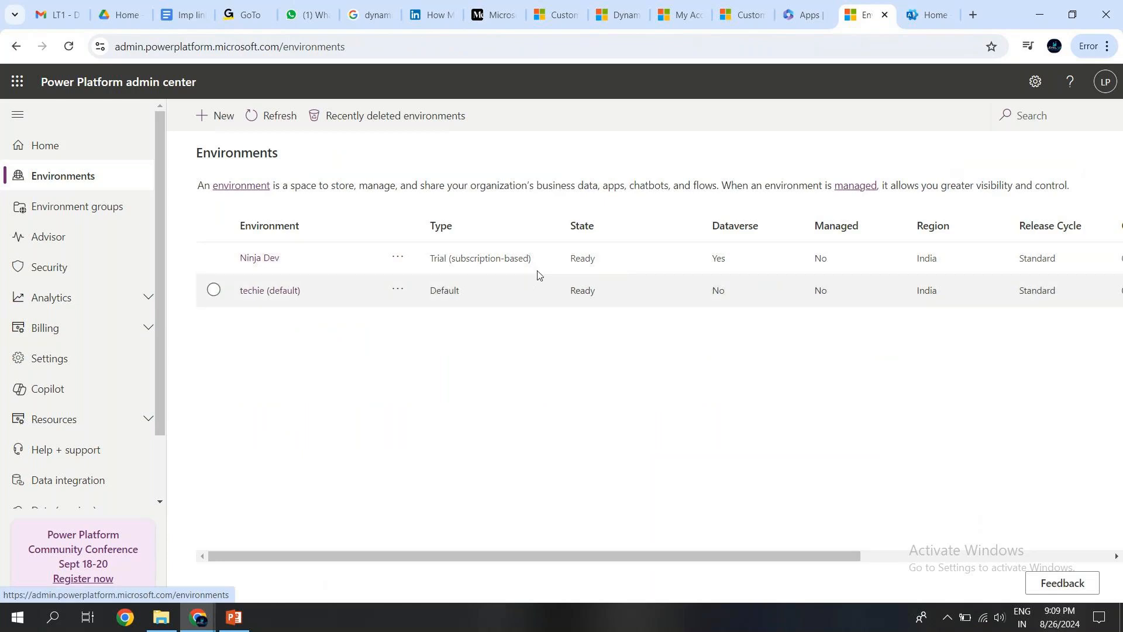
click(268, 259)
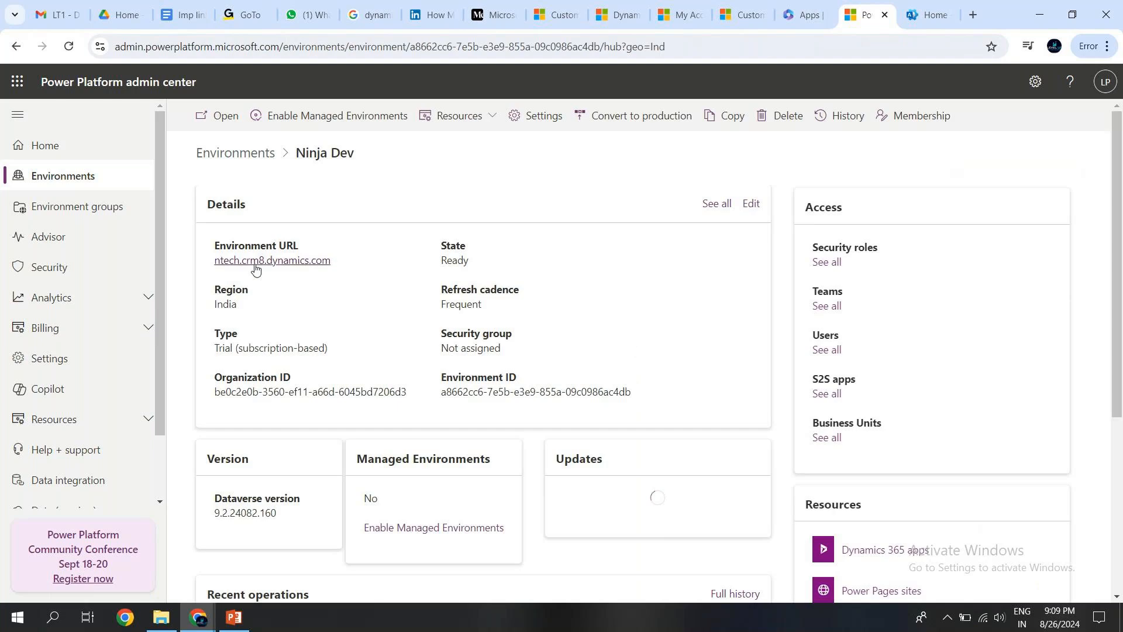
click(175, 16)
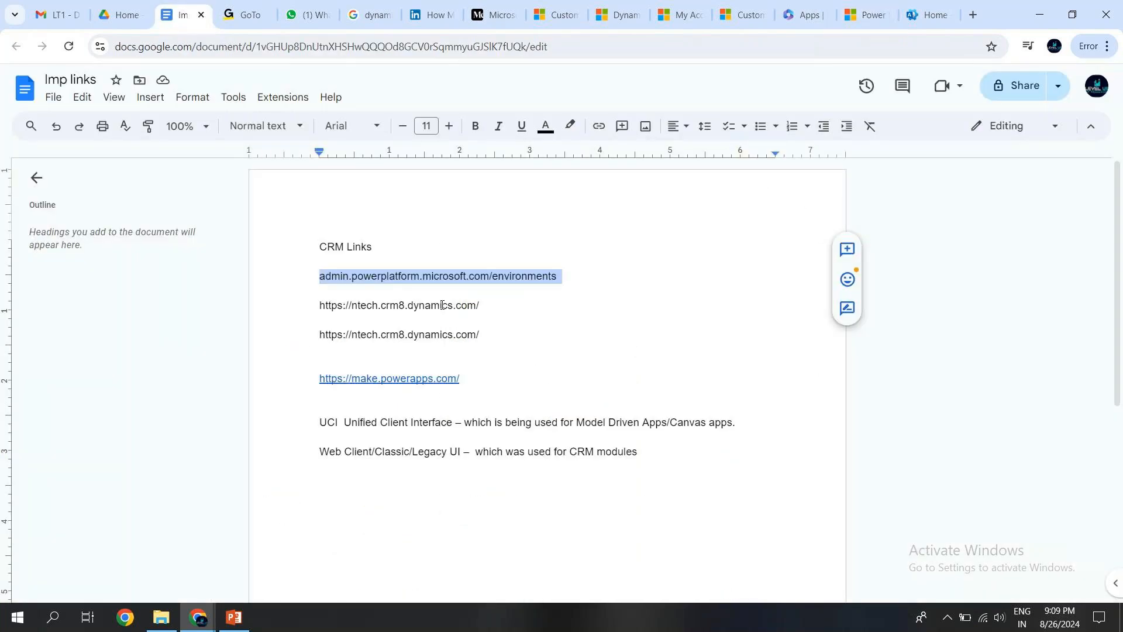
click(480, 301)
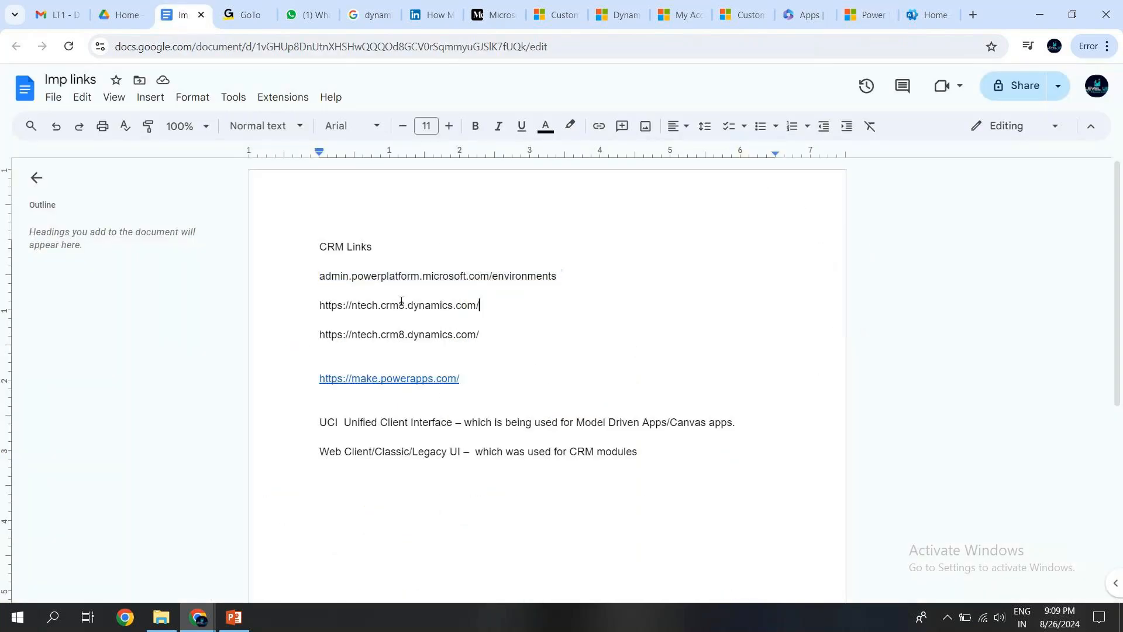
triple_click(330, 304)
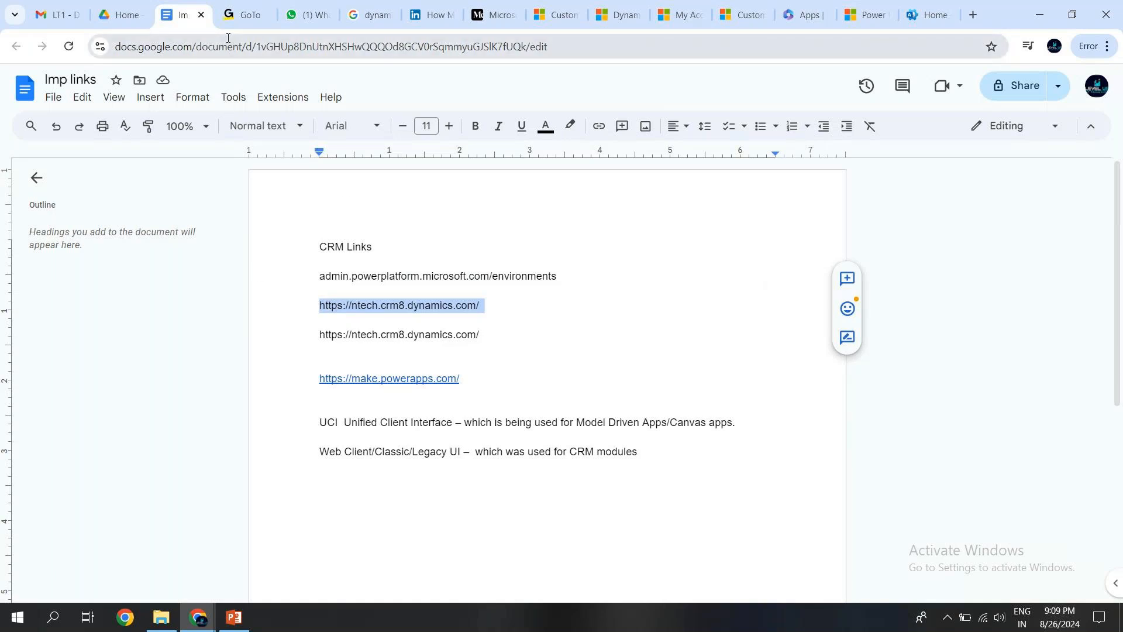
click(245, 15)
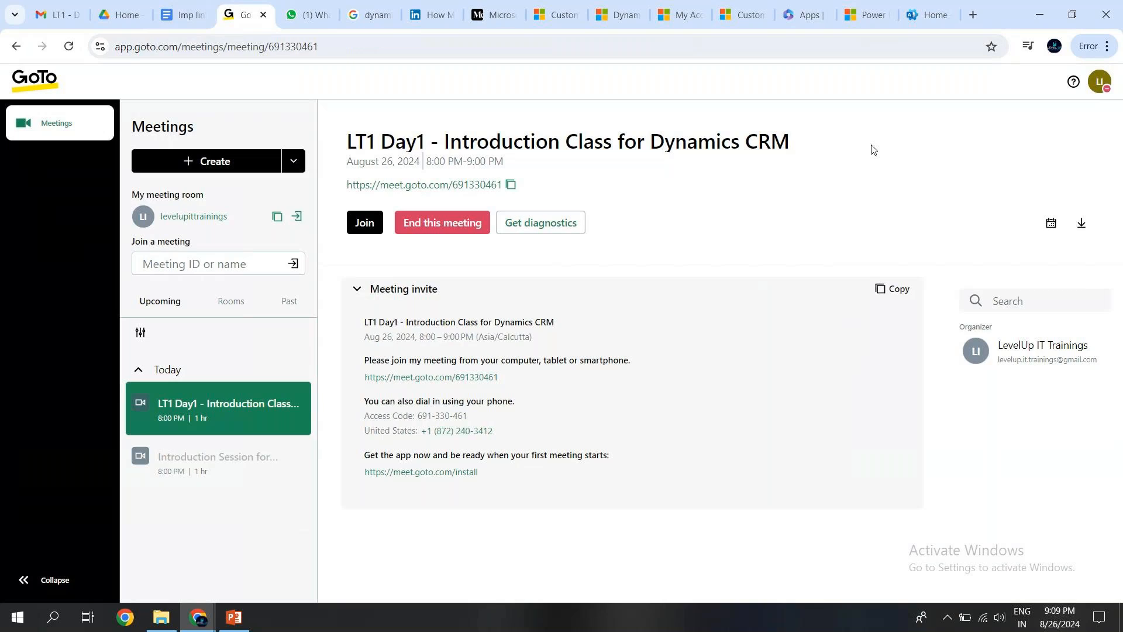
Return to the Ninja Dev environment in the Power Platform admin center and open its full user list.
click(929, 15)
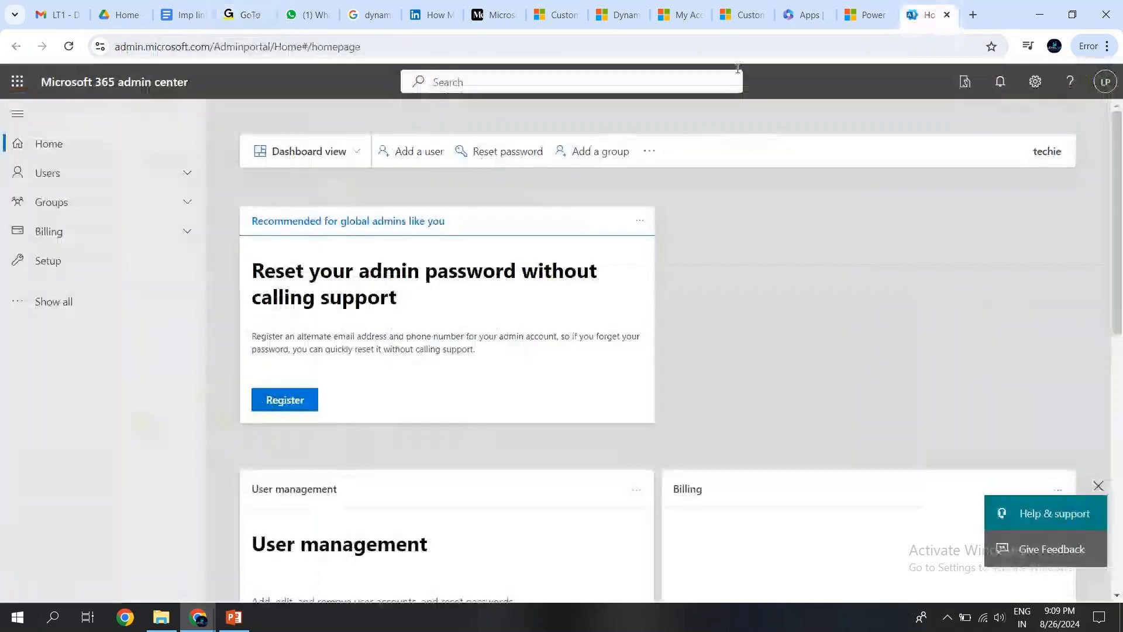
click(858, 18)
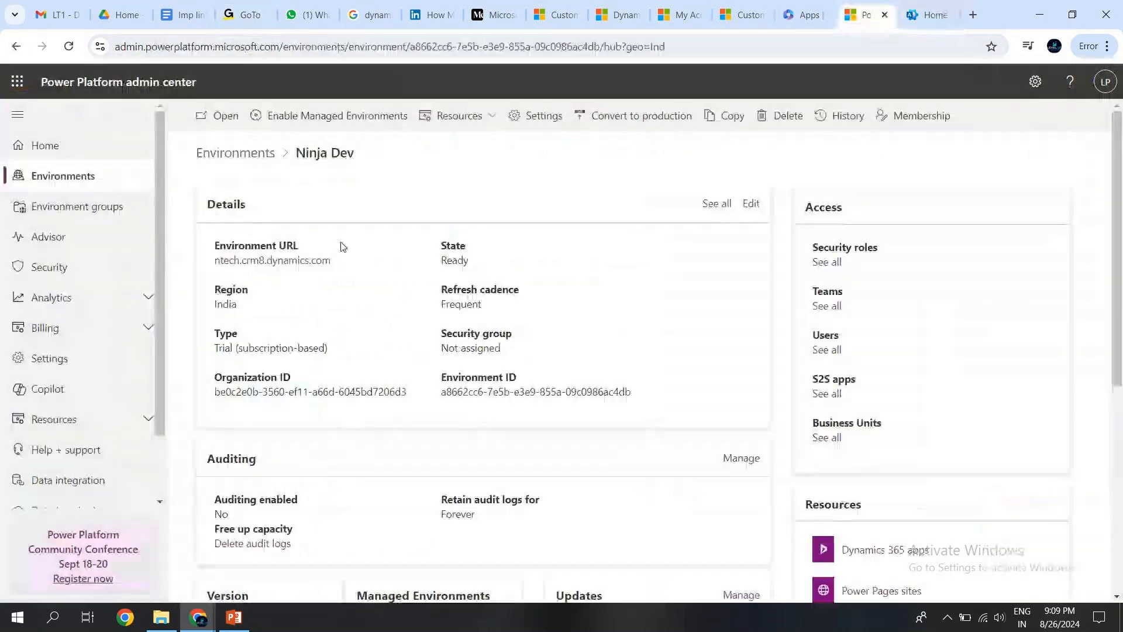
click(826, 350)
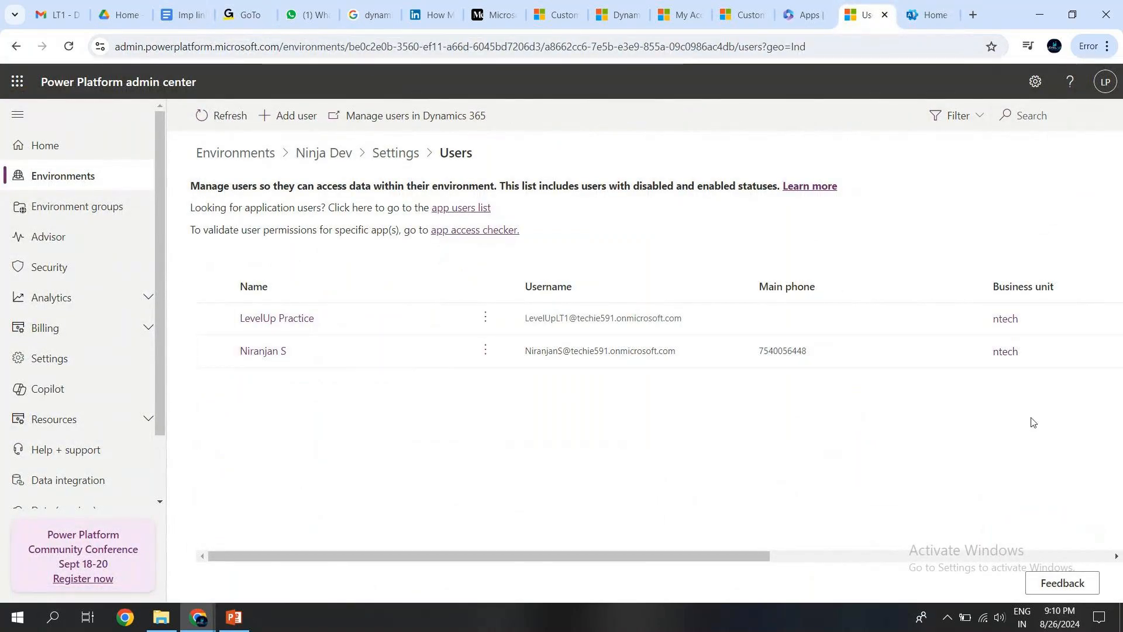
drag(522, 565, 309, 566)
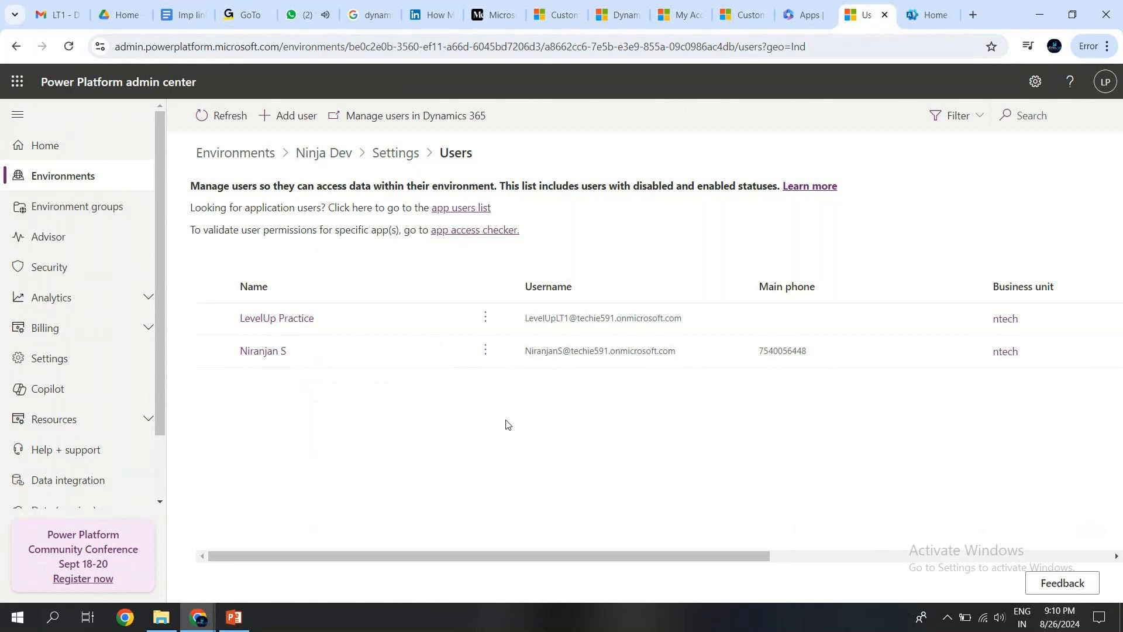
Check the Trail account and Login Creation slide in PowerPoint and return to the Power Platform users page.
click(236, 623)
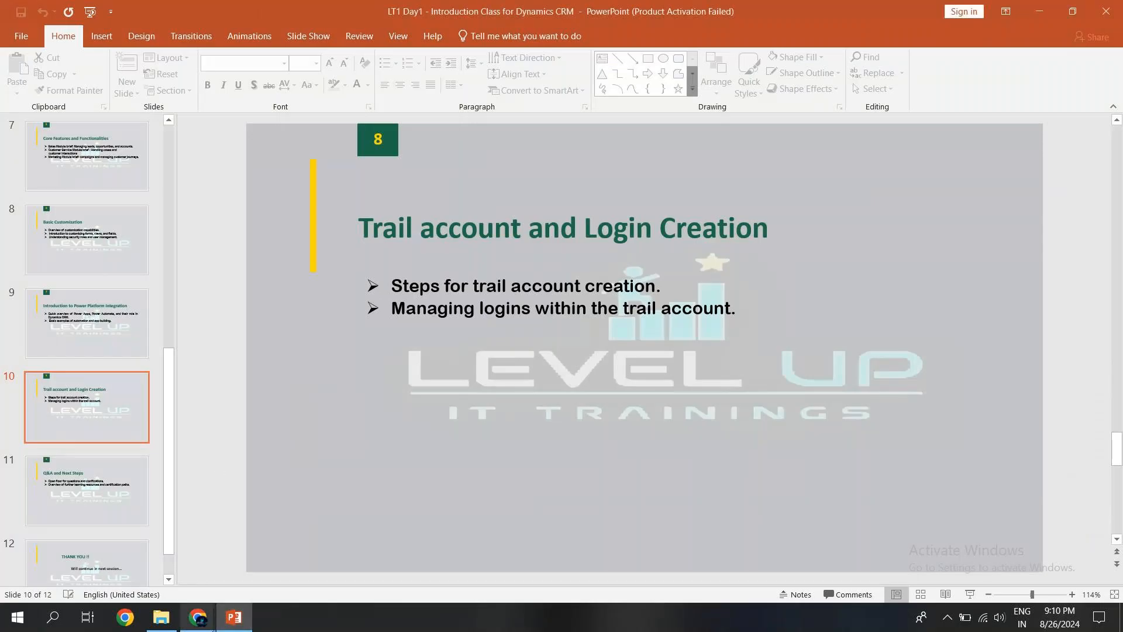
mouse_move(202, 619)
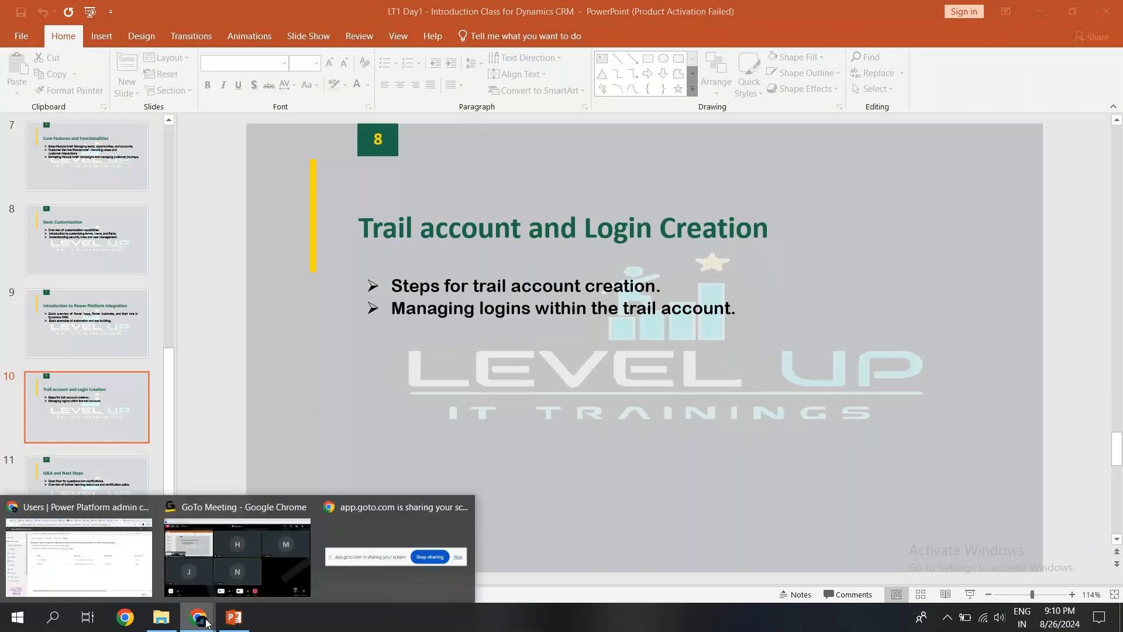
click(54, 578)
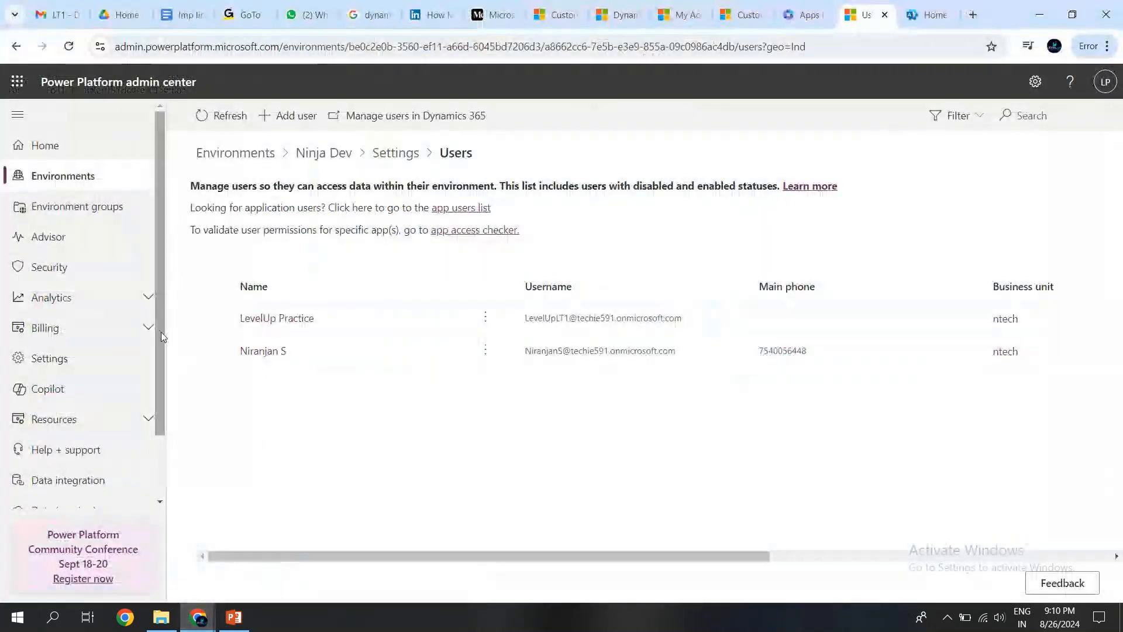
Assign the App Profile User security role to the LevelUp Practice user in Ninja Dev and save it.
drag(161, 330, 163, 419)
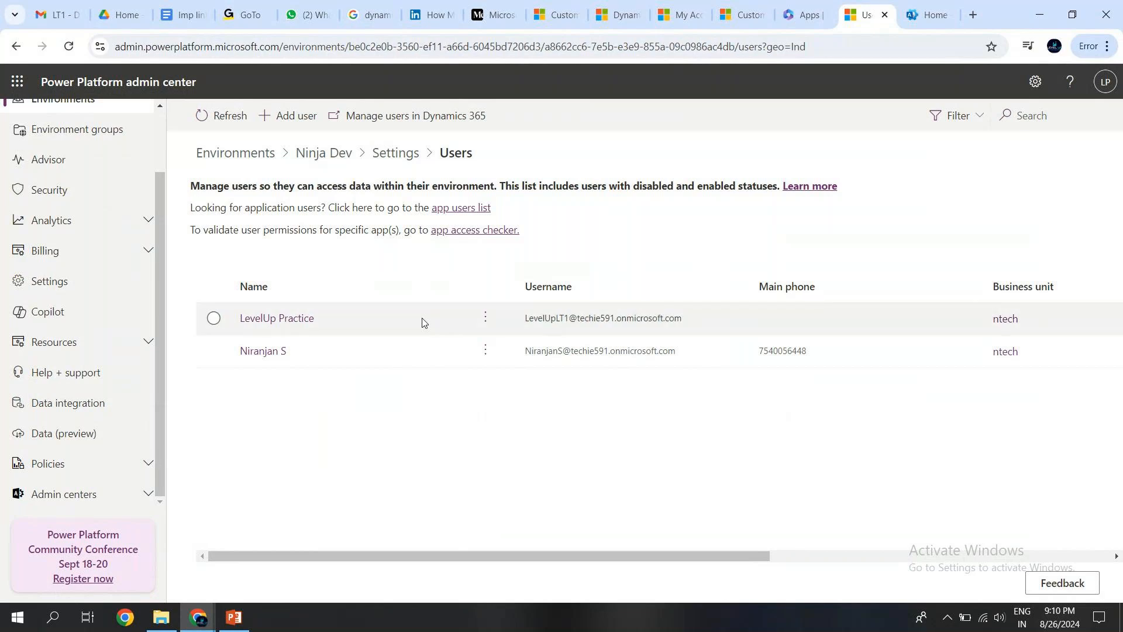
click(213, 320)
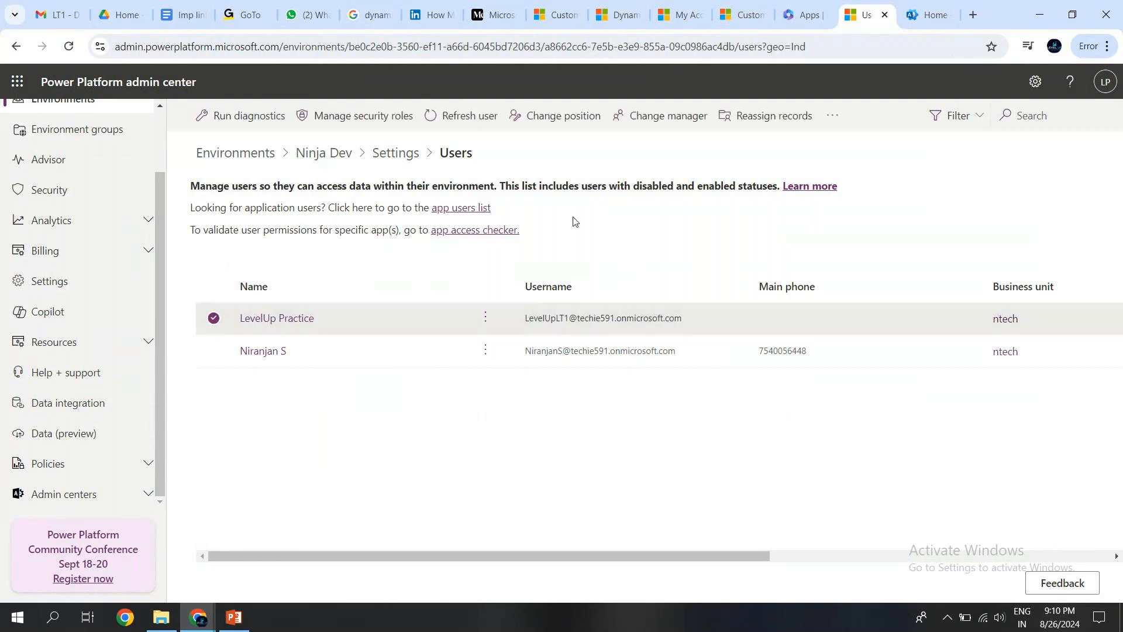
click(370, 131)
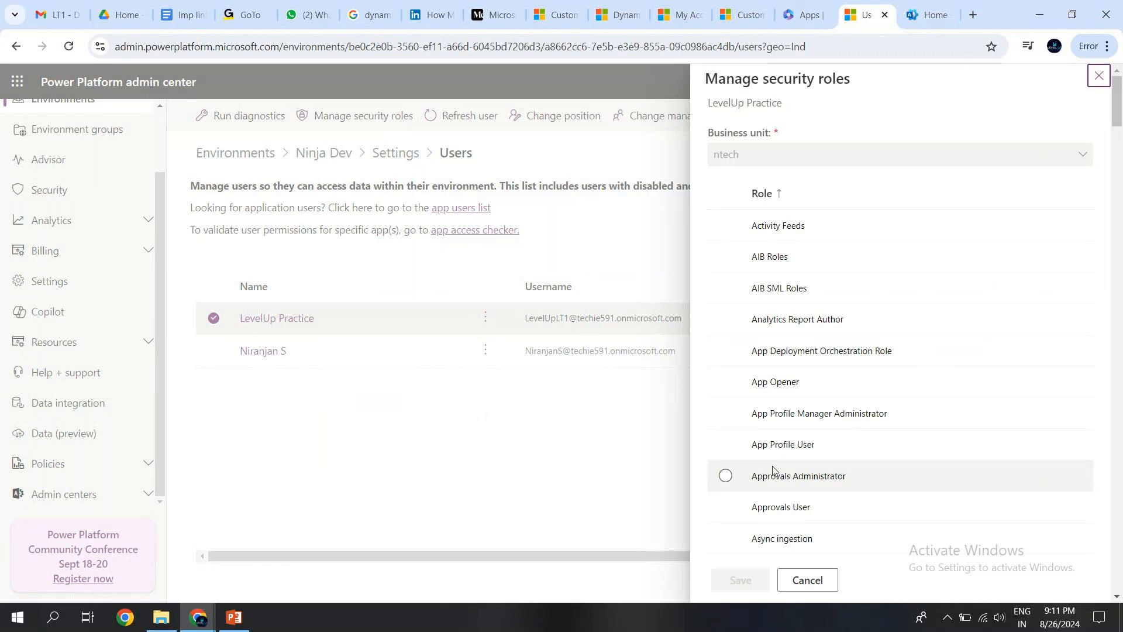
click(738, 446)
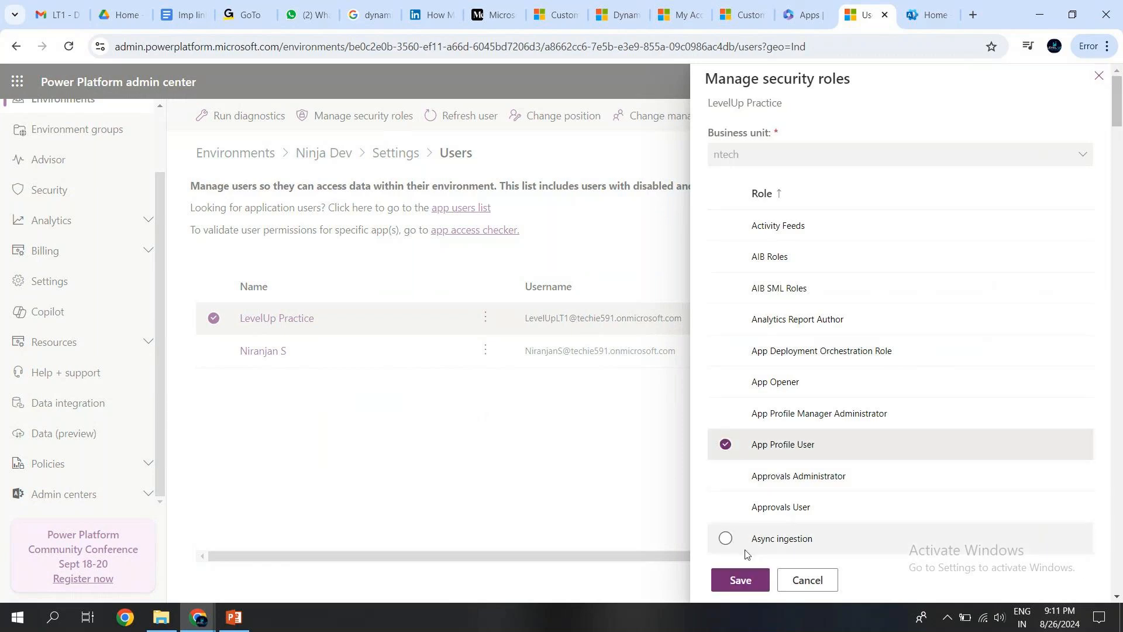
click(741, 580)
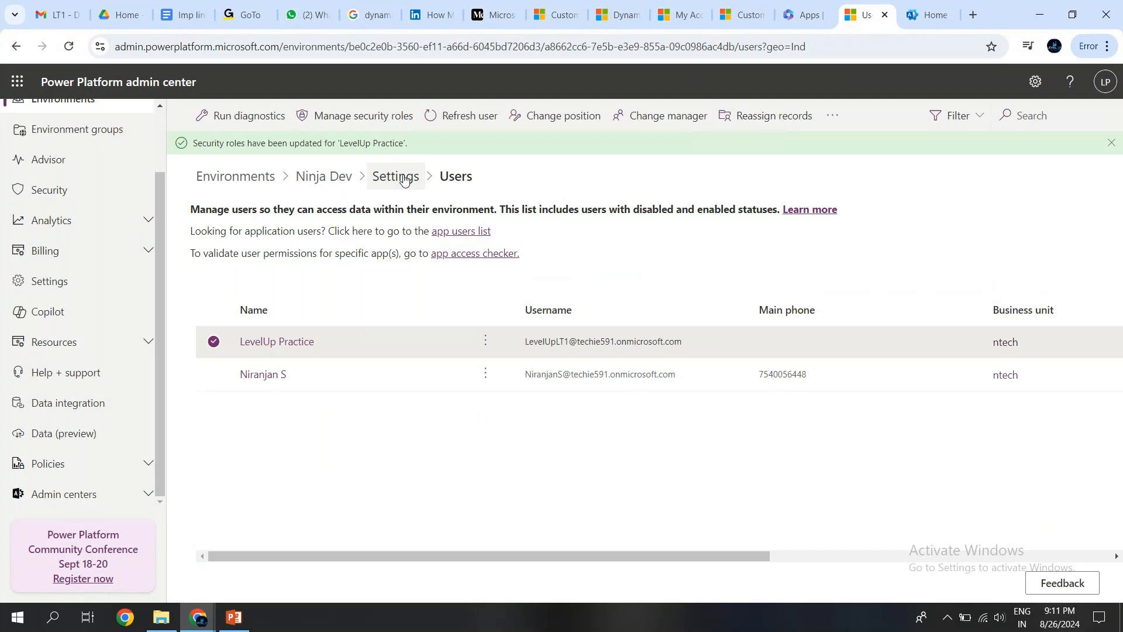
View Ninja Dev's application users list and switch to PowerPoint to show the Q&A and Next Steps slide.
click(462, 234)
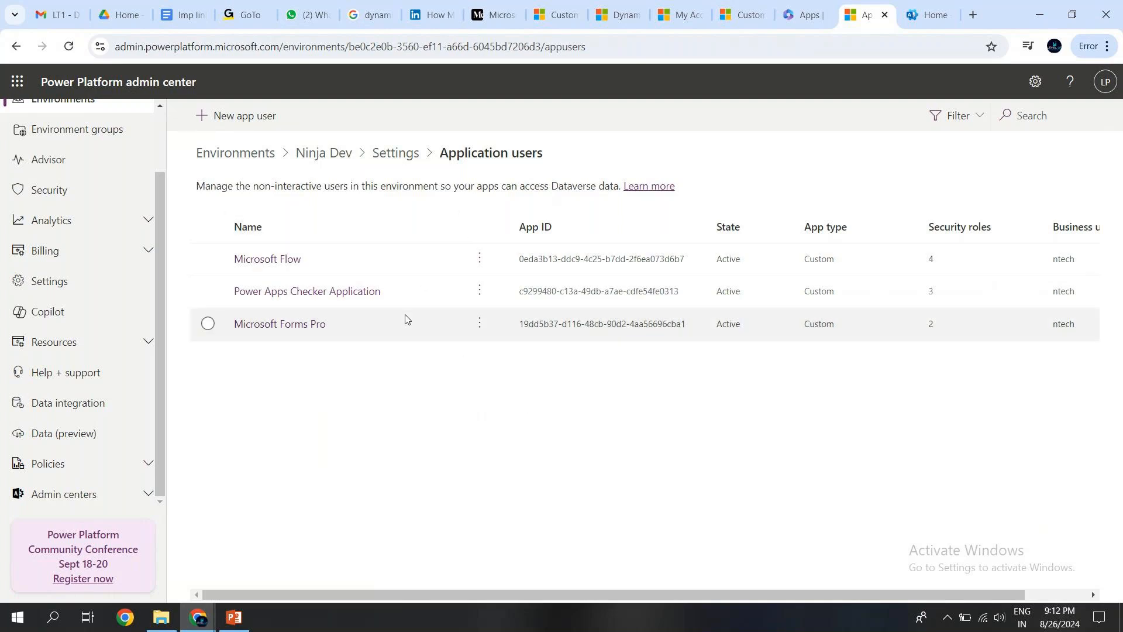
click(233, 616)
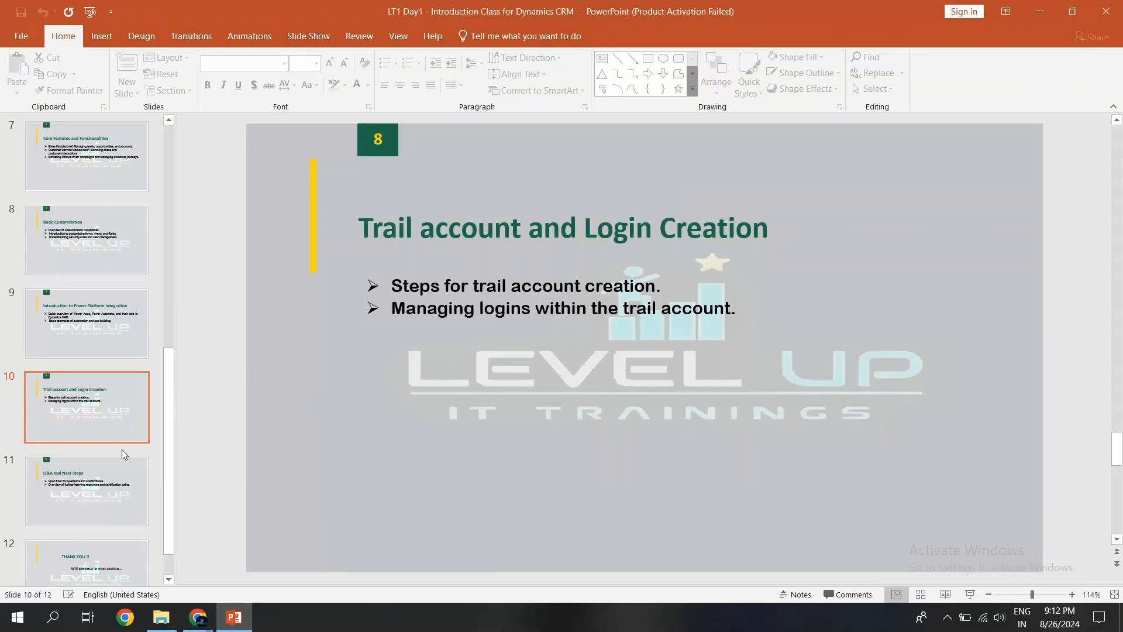
click(95, 469)
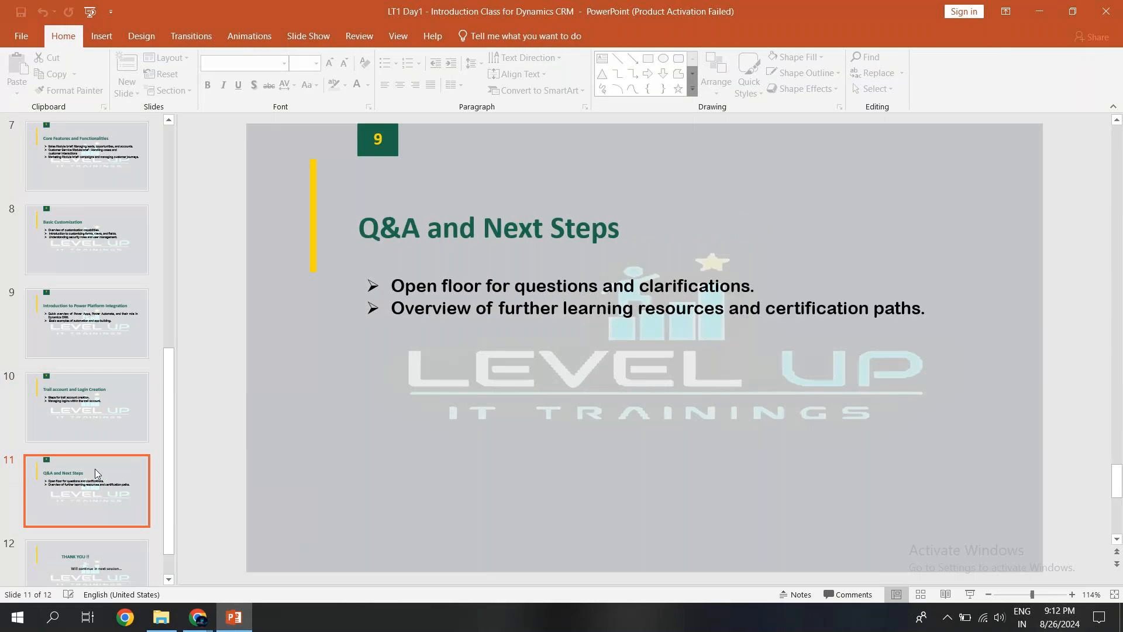